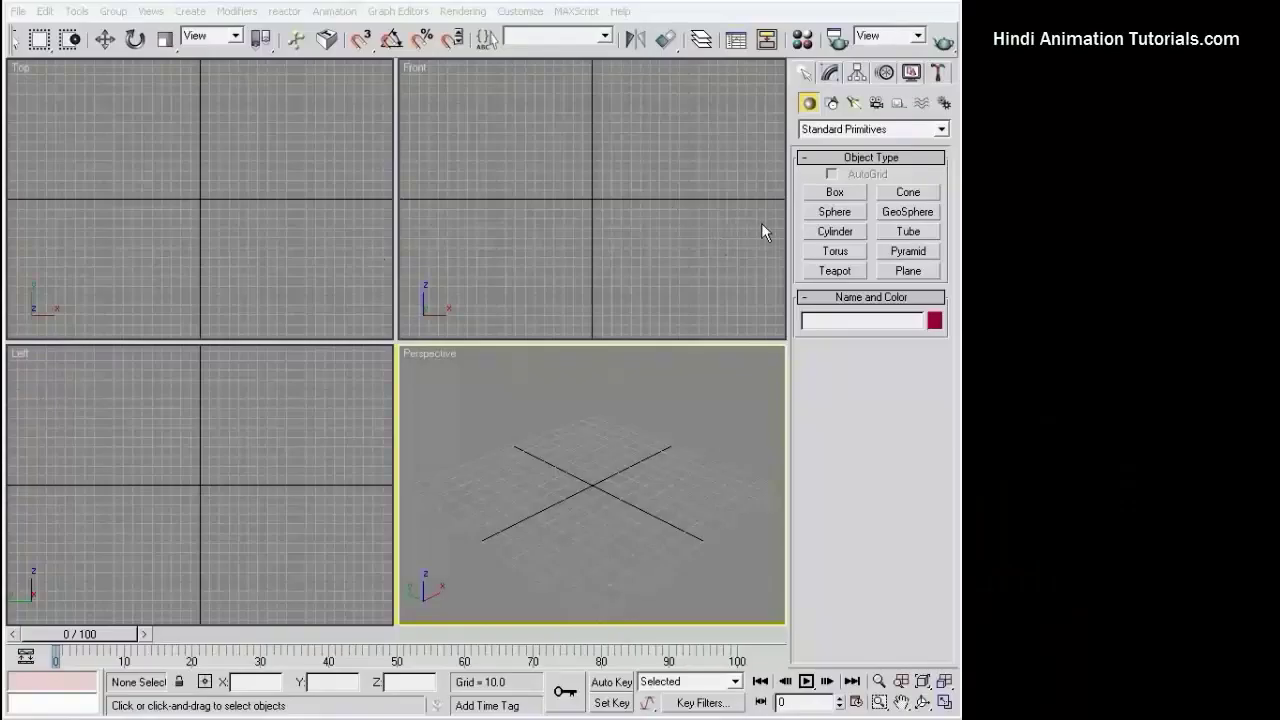
Open the Material Editor, close it, then reopen it with the M key
click(299, 51)
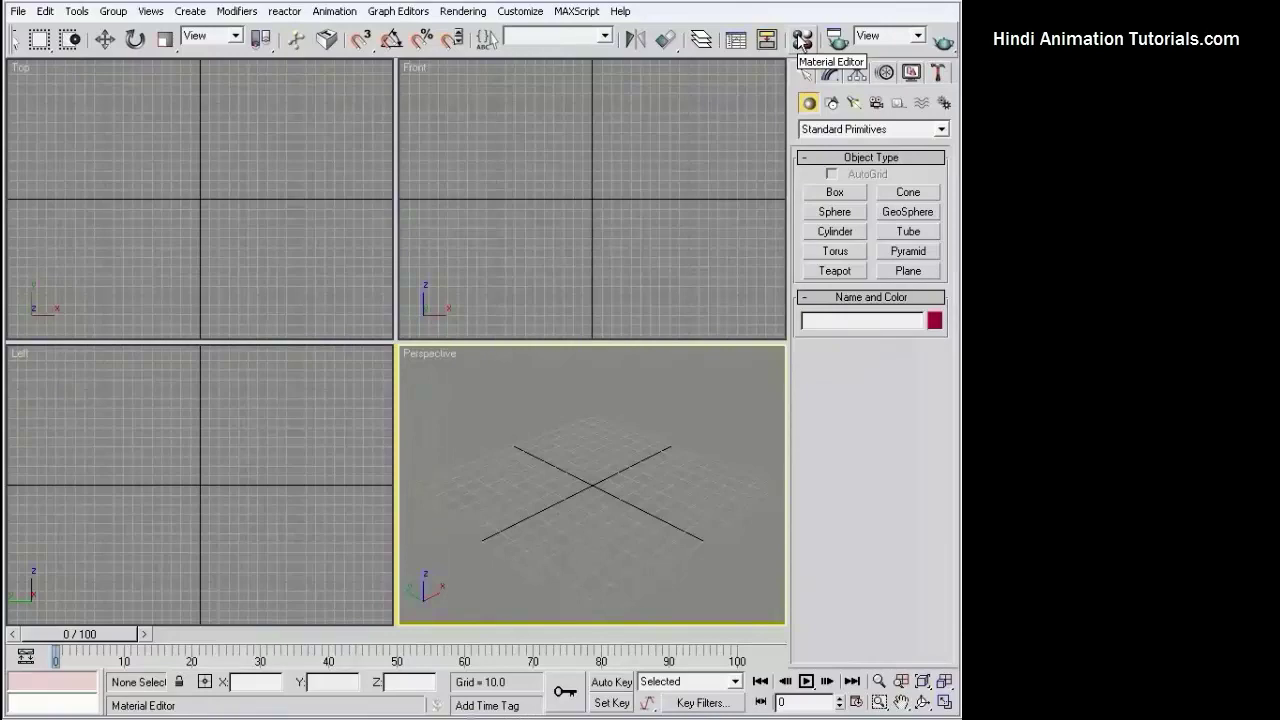
click(802, 40)
drag(270, 30, 285, 37)
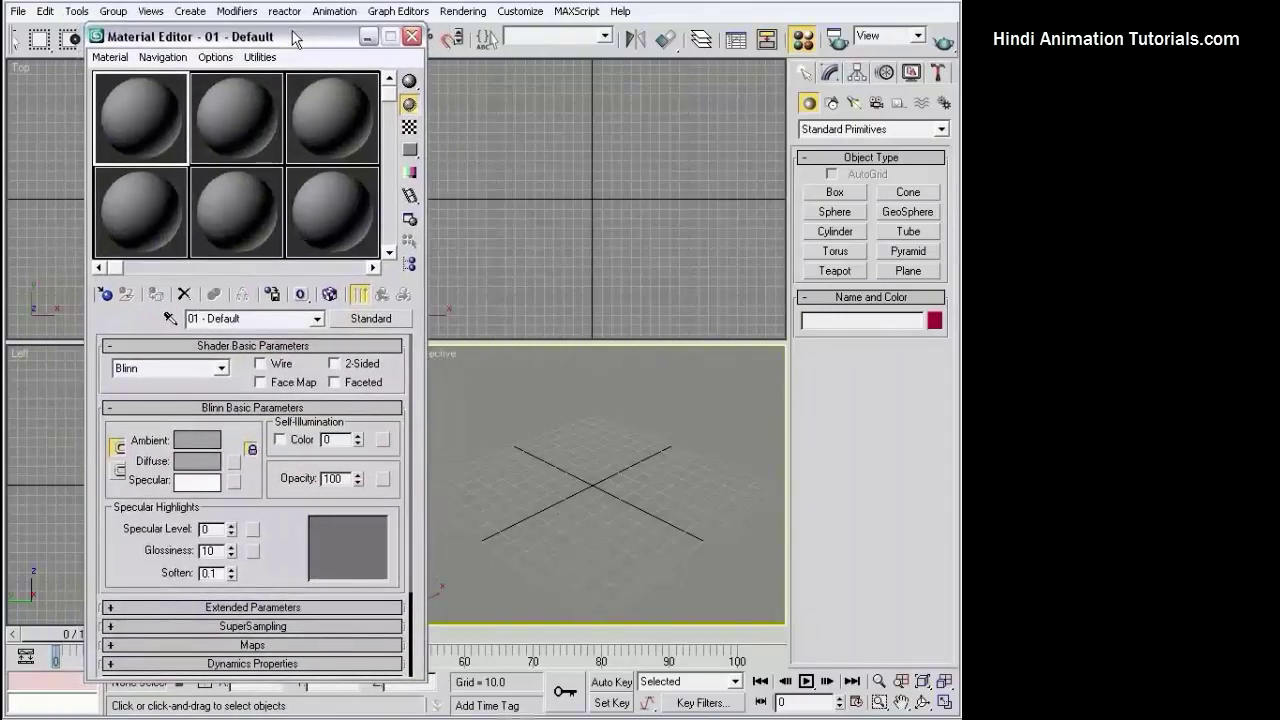
click(405, 35)
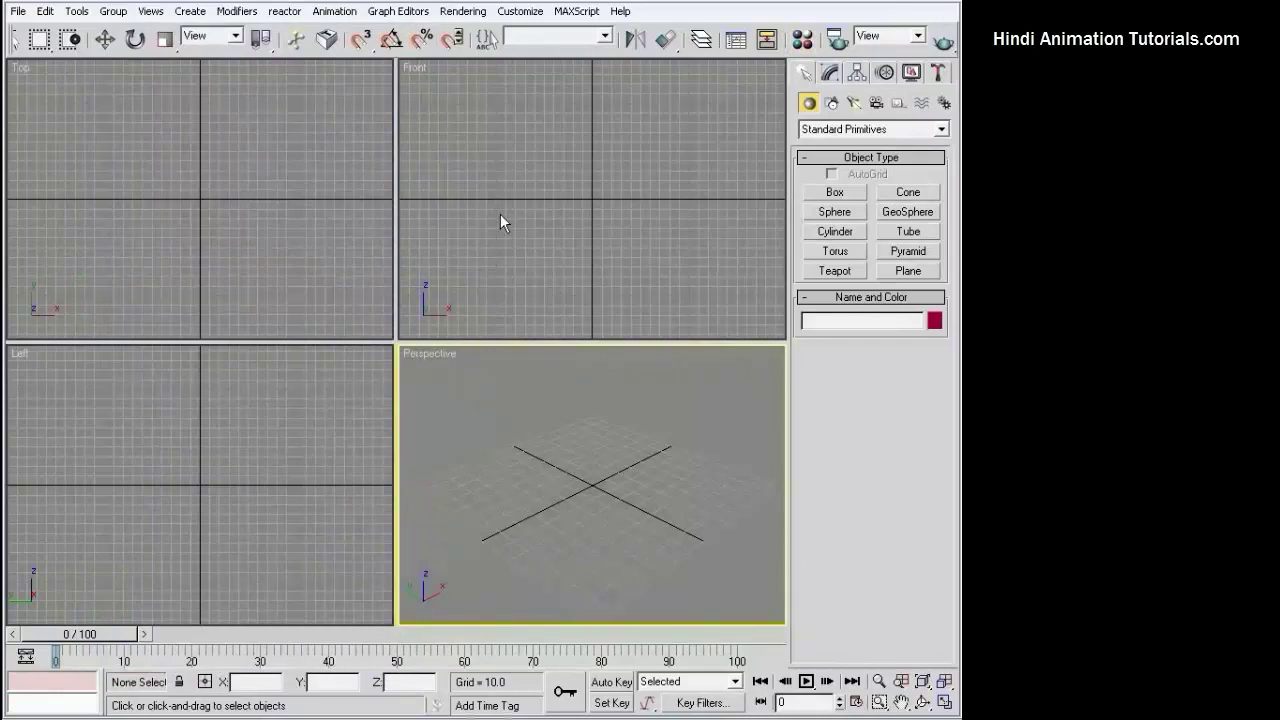
key(m)
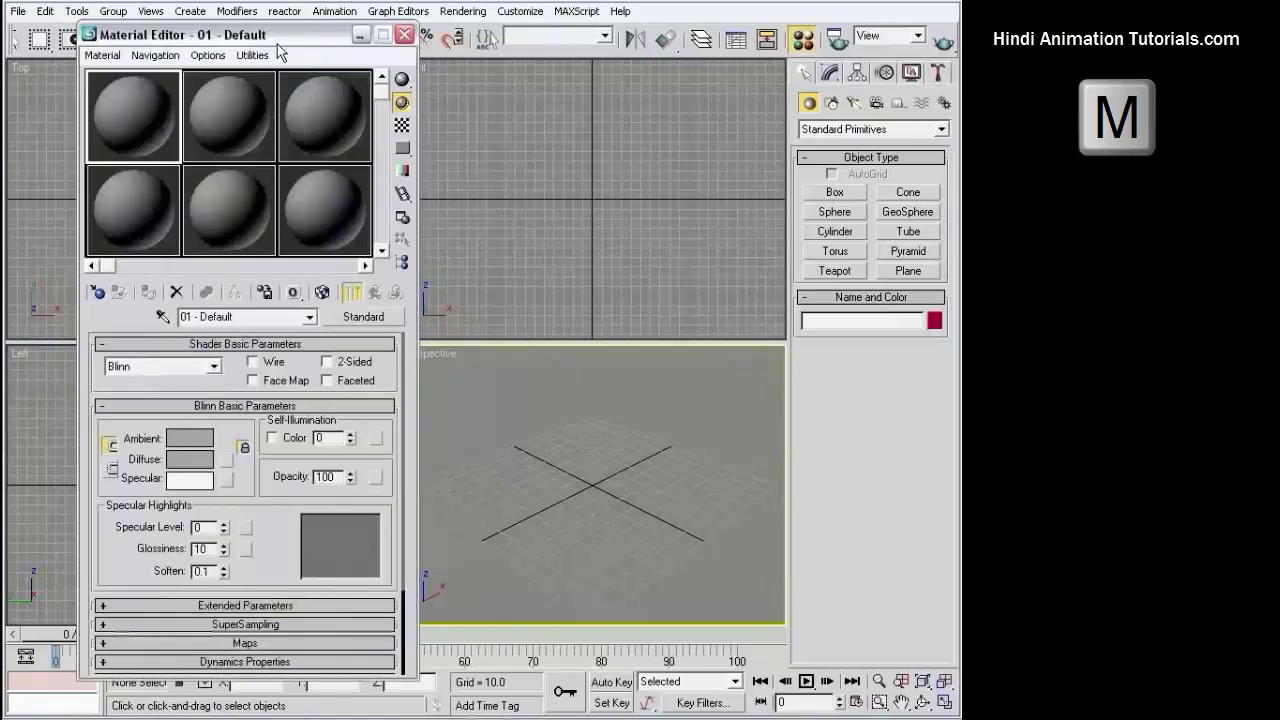
mouse_move(277, 44)
mouse_down()
mouse_move(253, 41)
mouse_move(301, 33)
mouse_up()
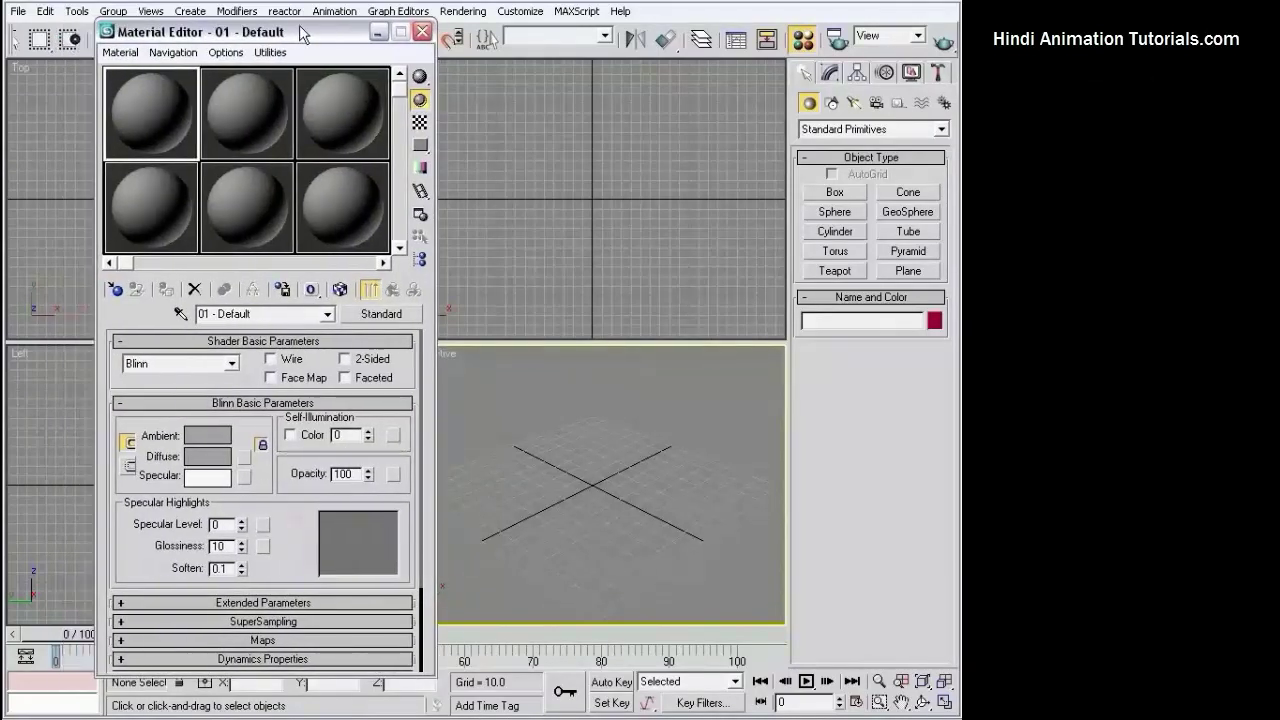
Browse several sample slots, including 09 - Default, then return to 01 - Default
click(252, 122)
click(335, 112)
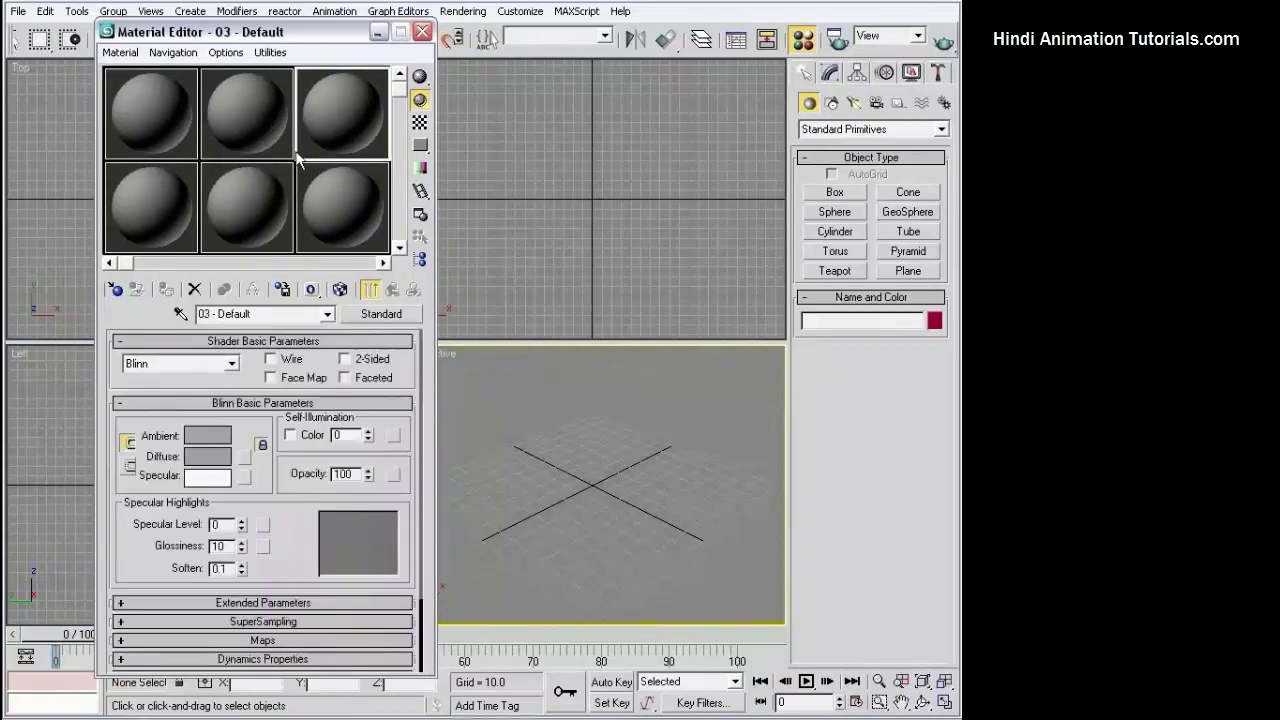
click(170, 205)
click(250, 205)
click(340, 213)
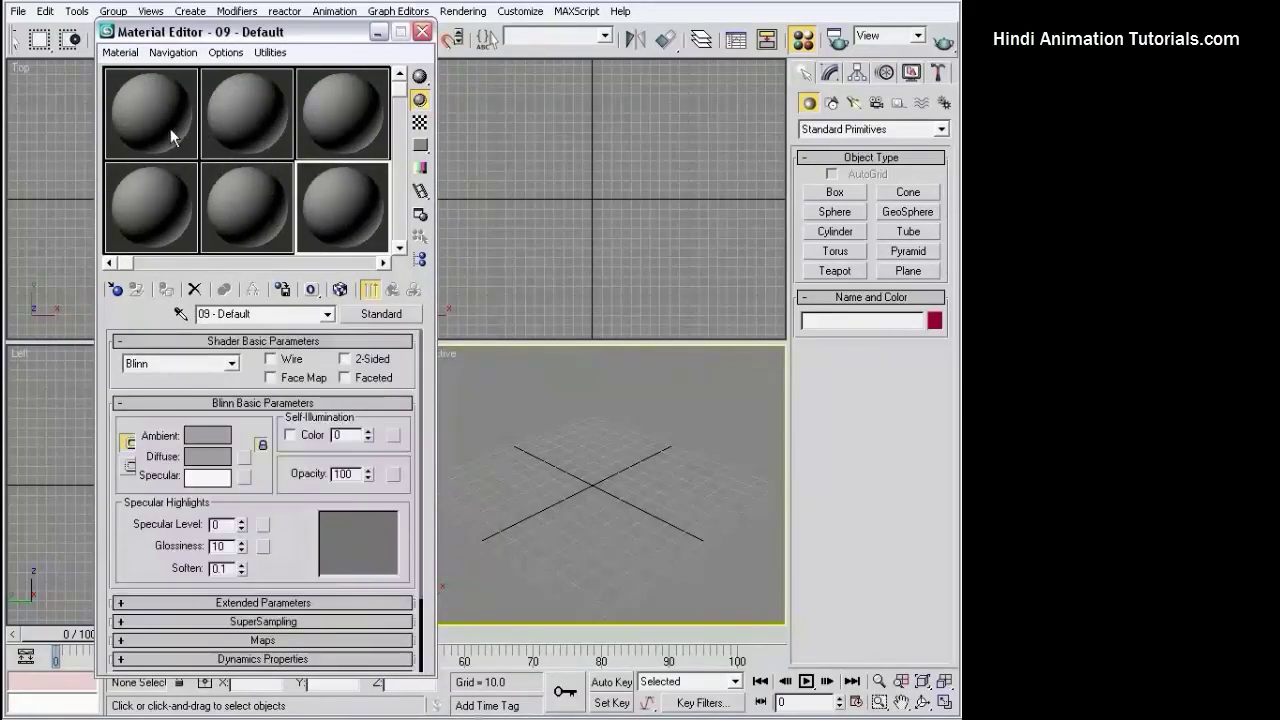
click(170, 128)
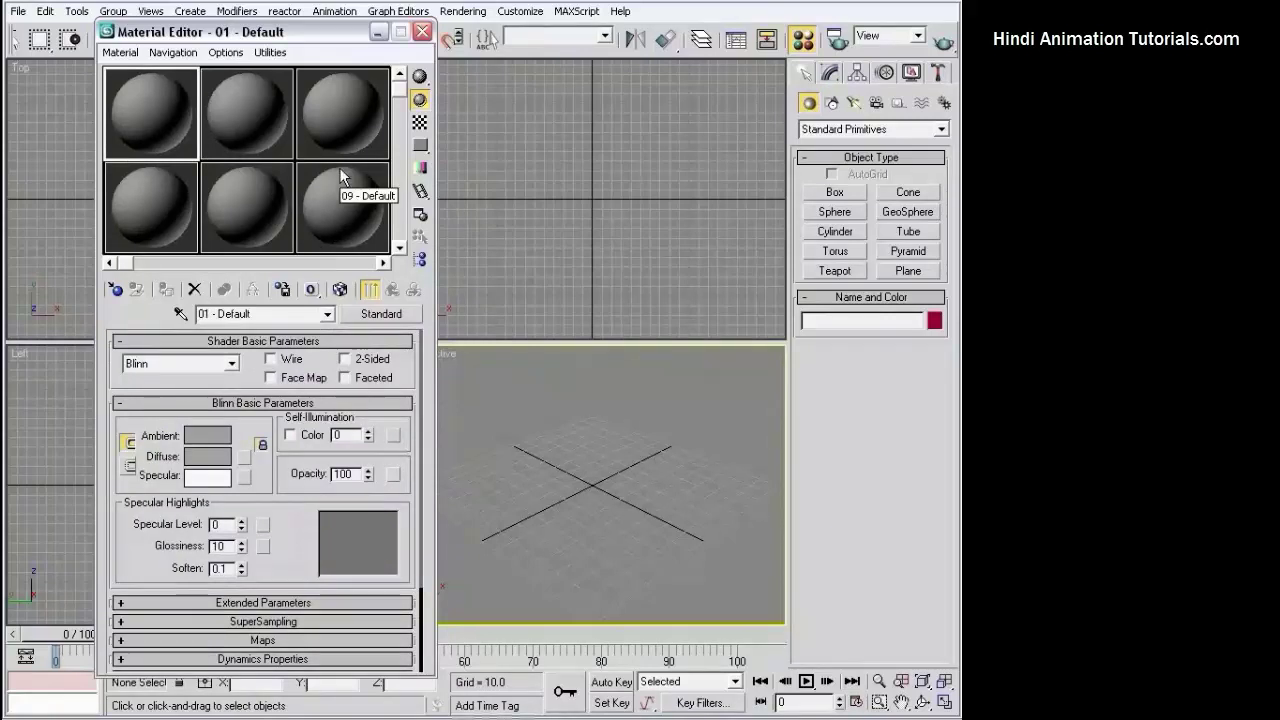
Try other shaders such as Metal, then set the shader back to Blinn
click(207, 362)
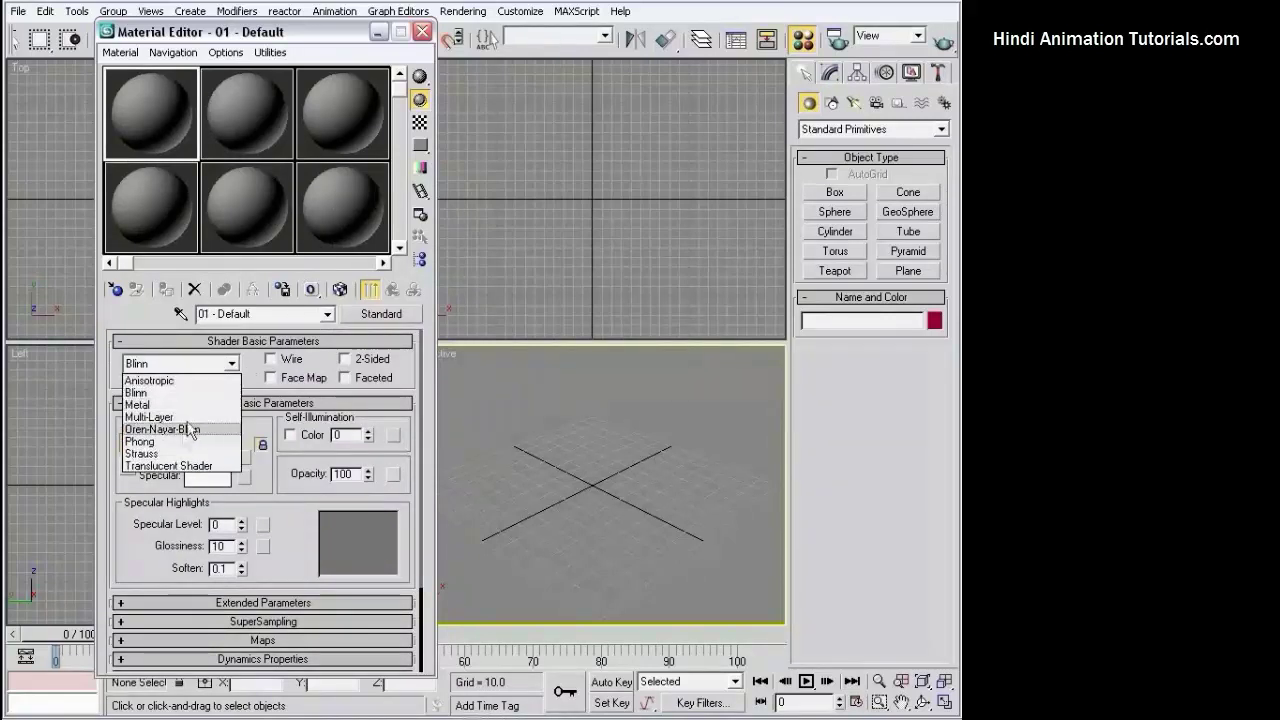
click(145, 440)
click(176, 394)
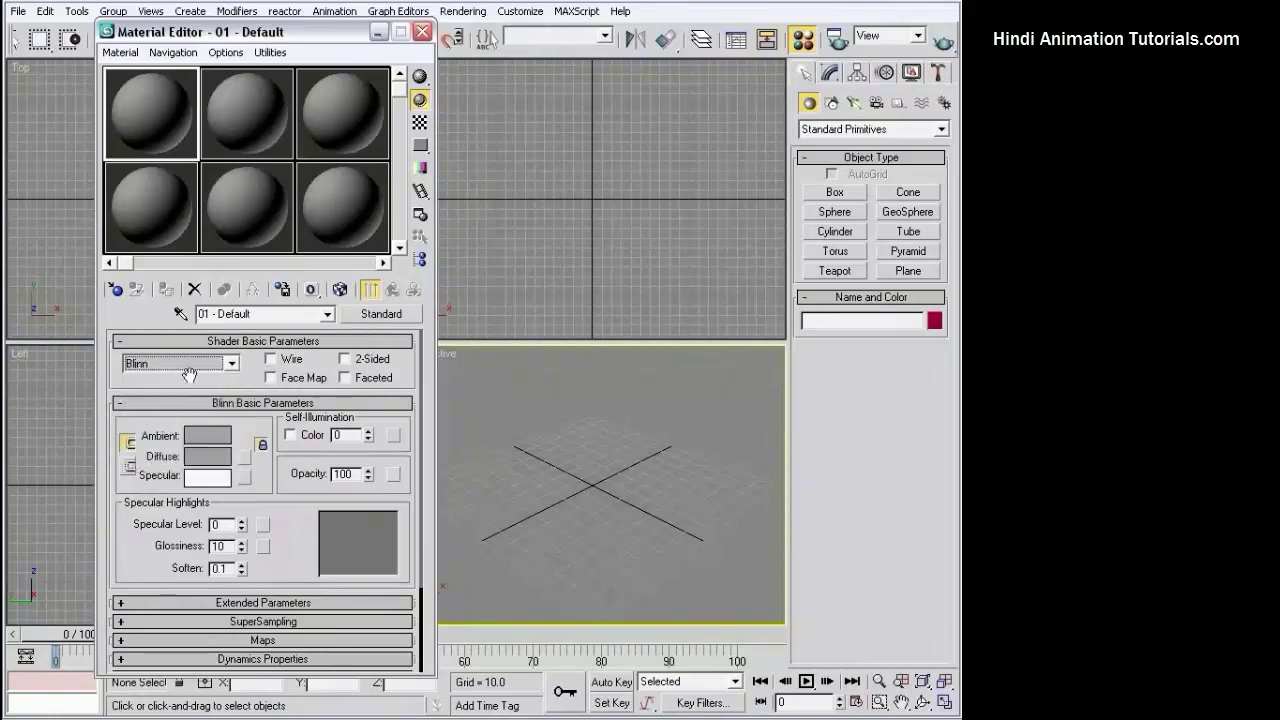
click(186, 368)
click(186, 405)
click(199, 368)
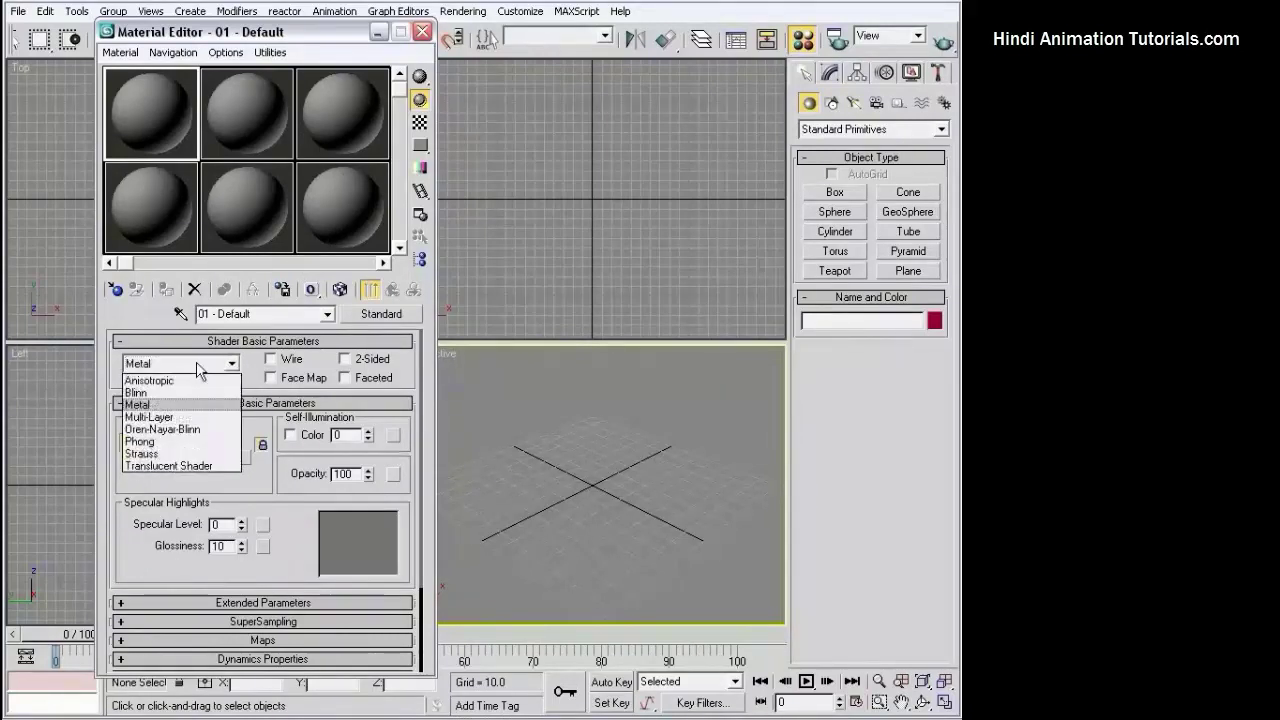
click(180, 392)
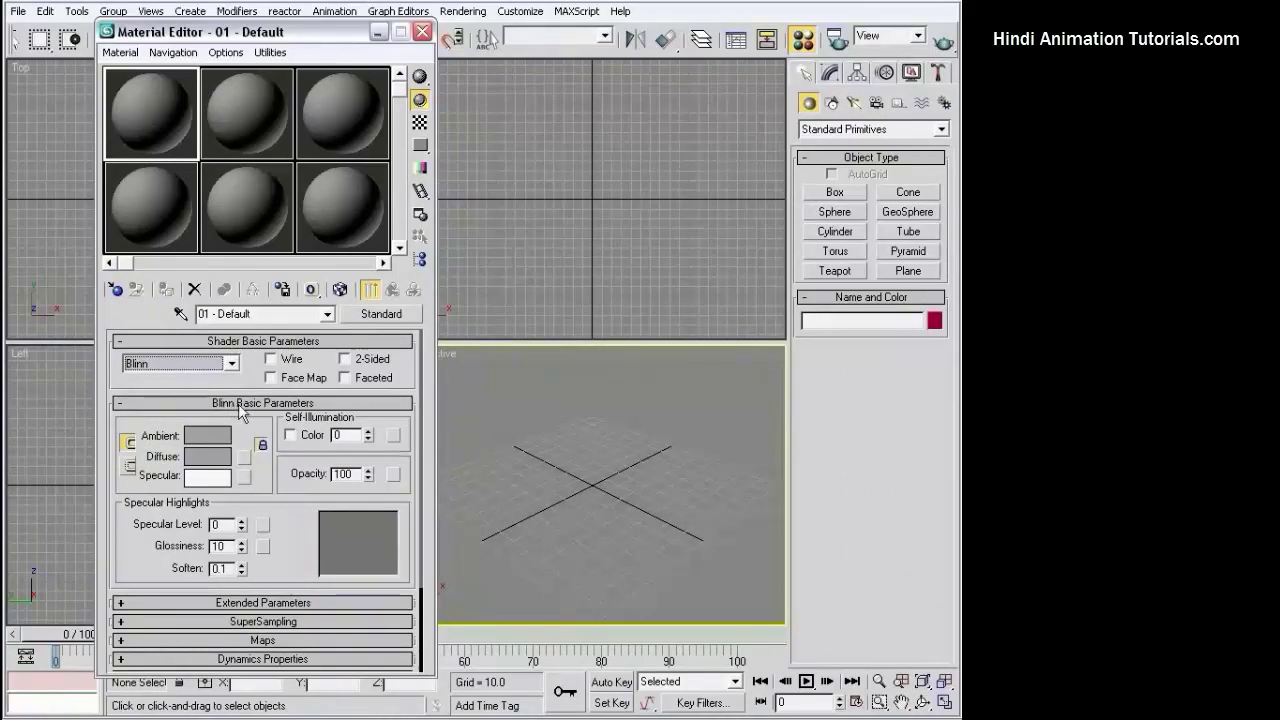
Set the ambient colour to pink, then change it to light green (170, 237, 150)
click(207, 435)
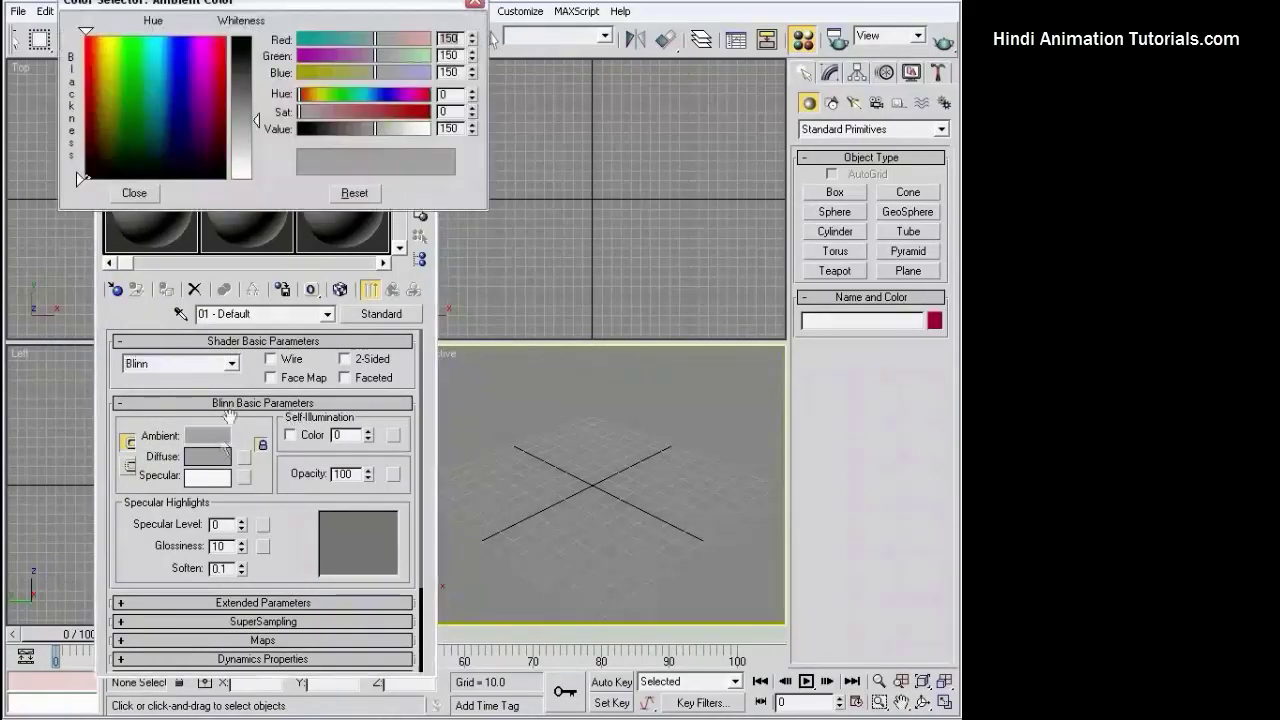
click(213, 66)
click(140, 193)
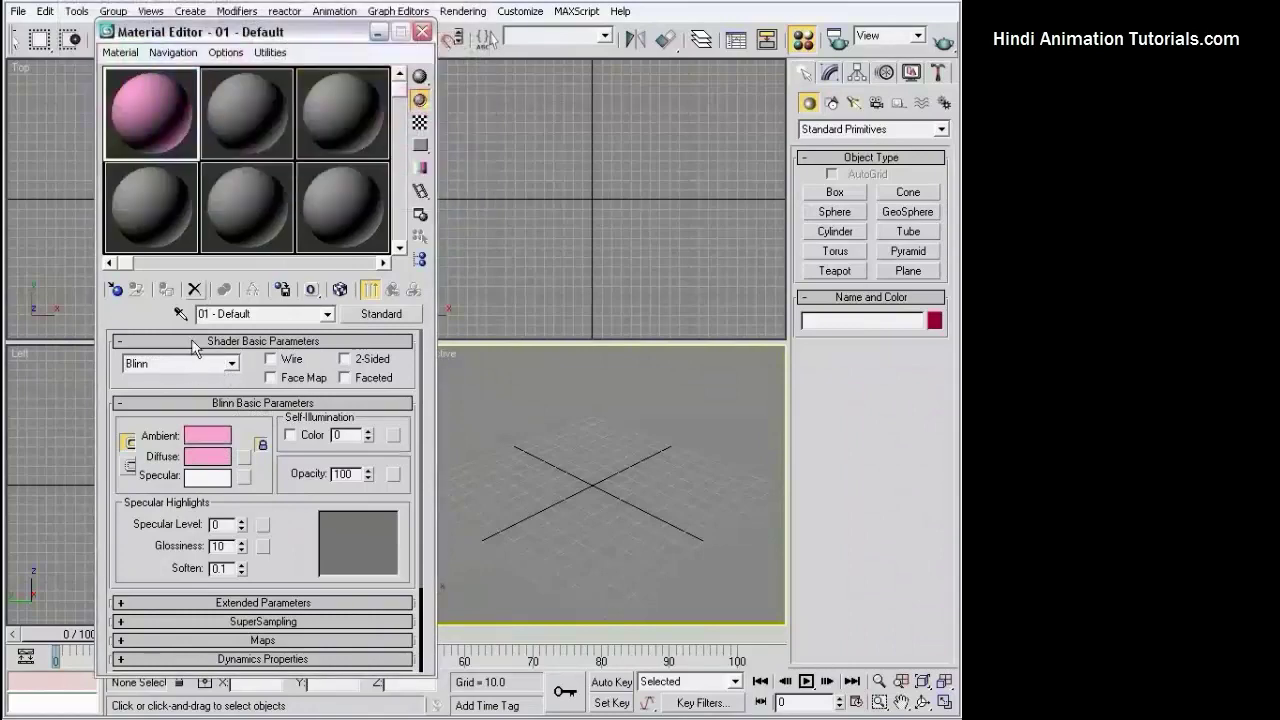
click(207, 437)
click(125, 62)
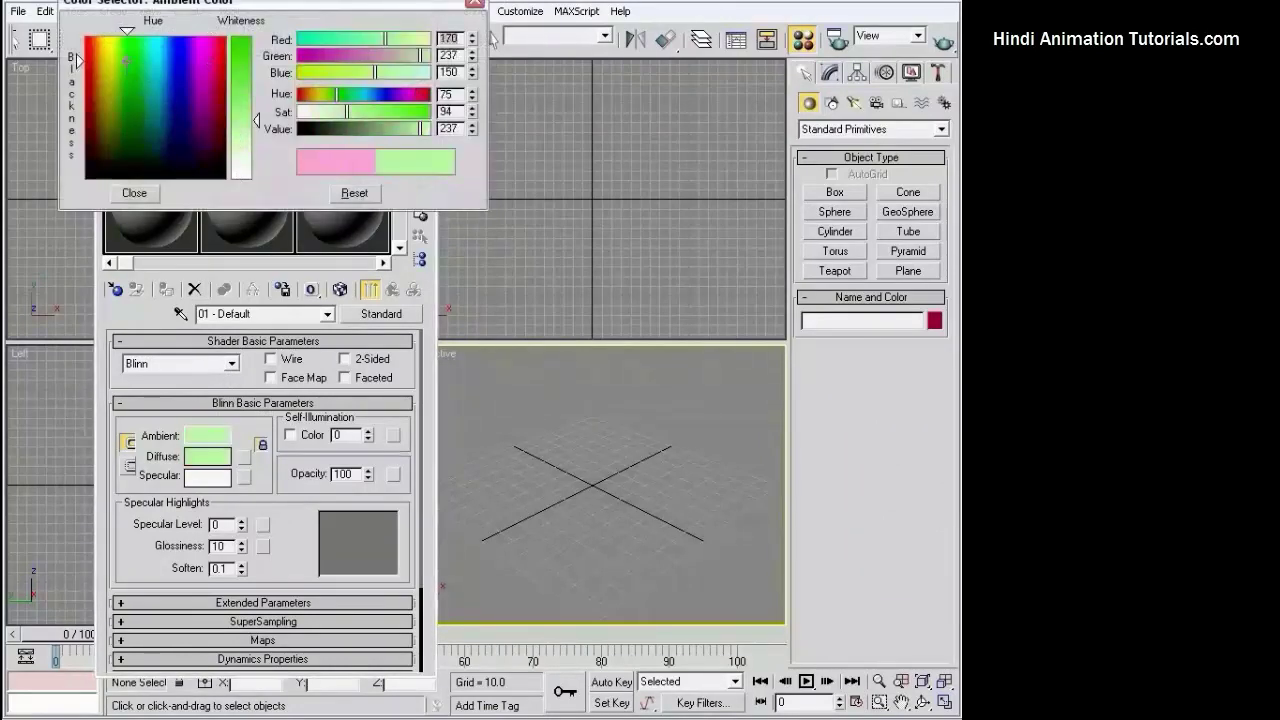
click(158, 194)
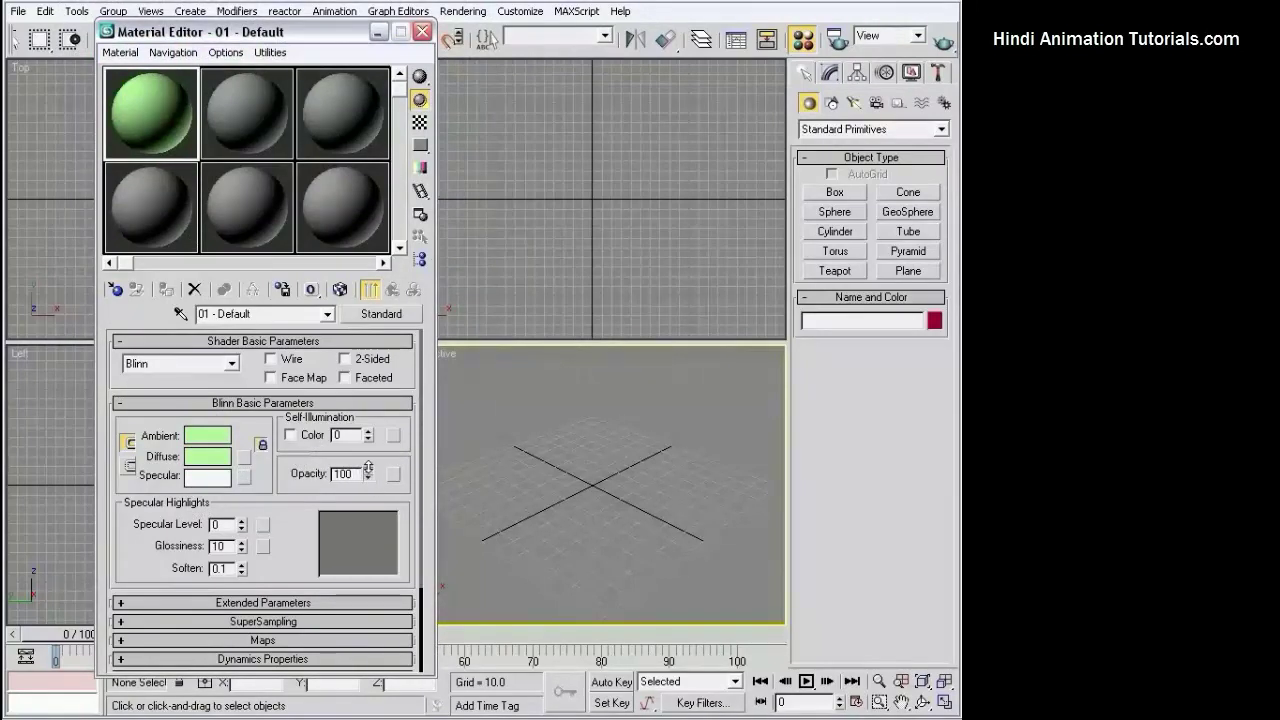
Drop opacity to 0 and back to 100, then set Specular Level 13, Glossiness 17, Soften 0.27
drag(367, 474, 375, 540)
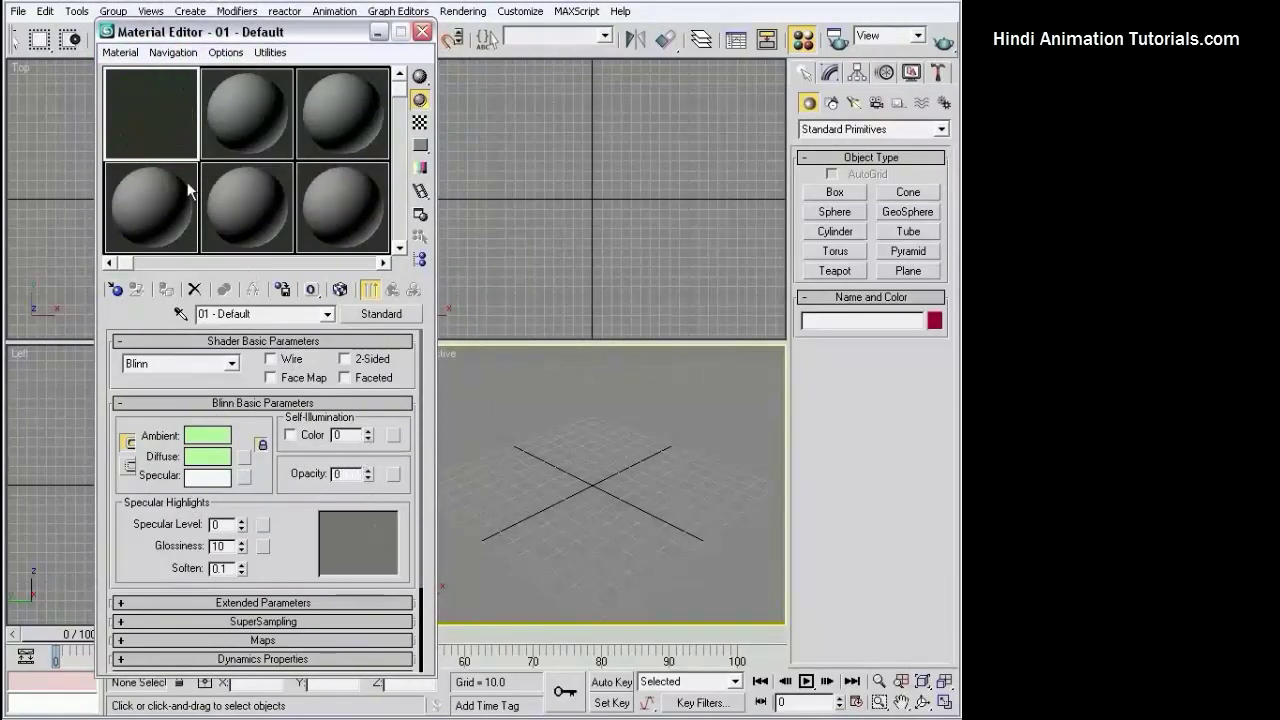
drag(368, 476, 348, 296)
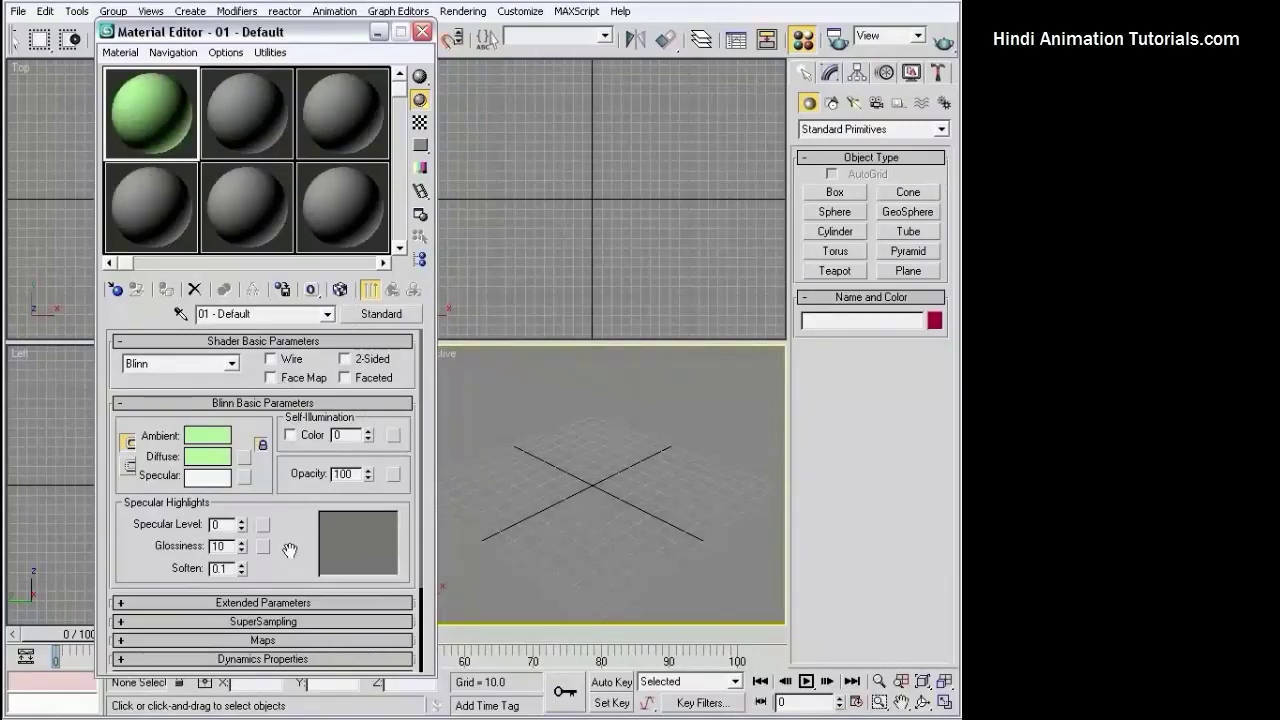
drag(289, 550, 292, 460)
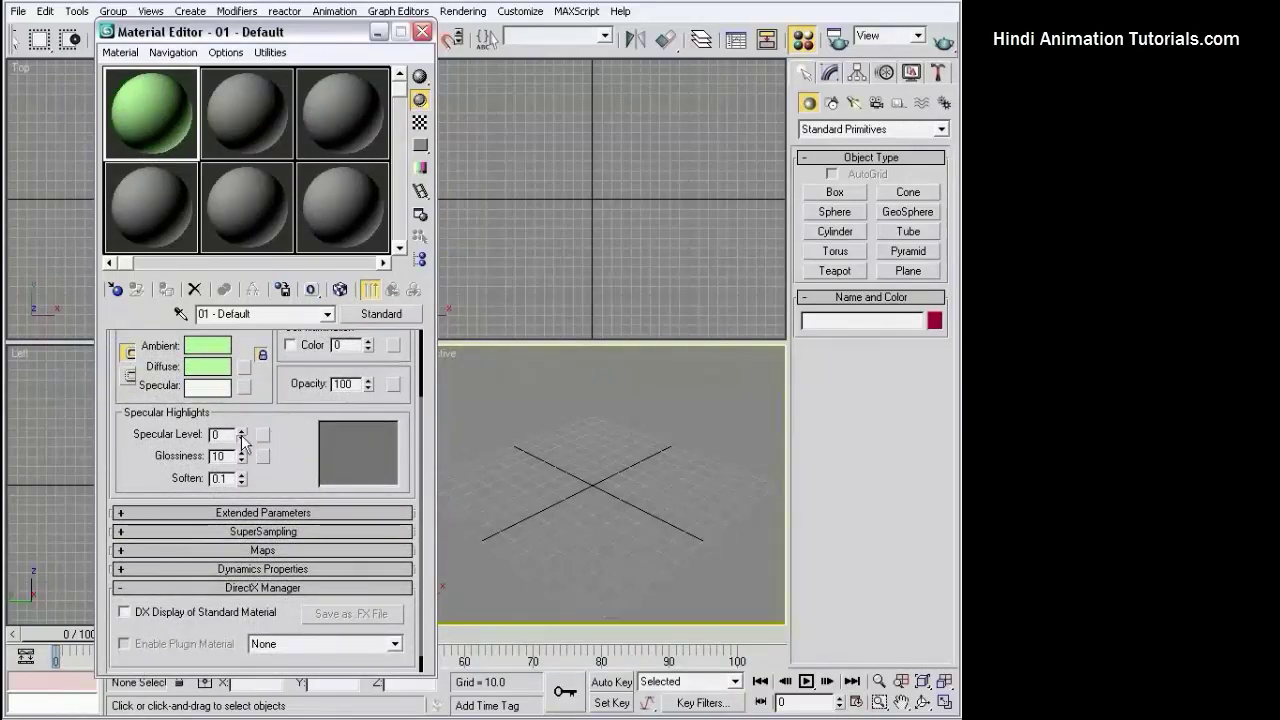
mouse_move(241, 437)
mouse_down()
mouse_move(242, 399)
mouse_move(241, 498)
mouse_move(241, 440)
mouse_move(259, 502)
mouse_up()
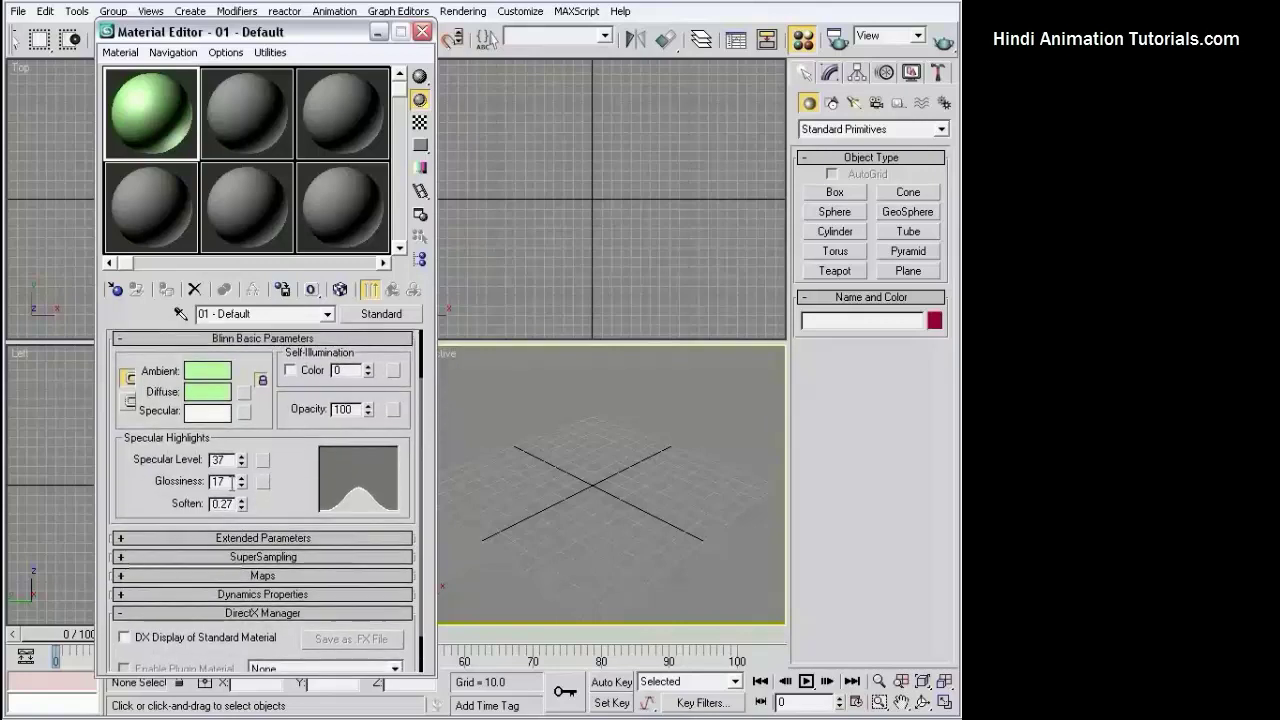
mouse_move(242, 461)
mouse_down()
mouse_move(242, 480)
mouse_move(274, 421)
mouse_up()
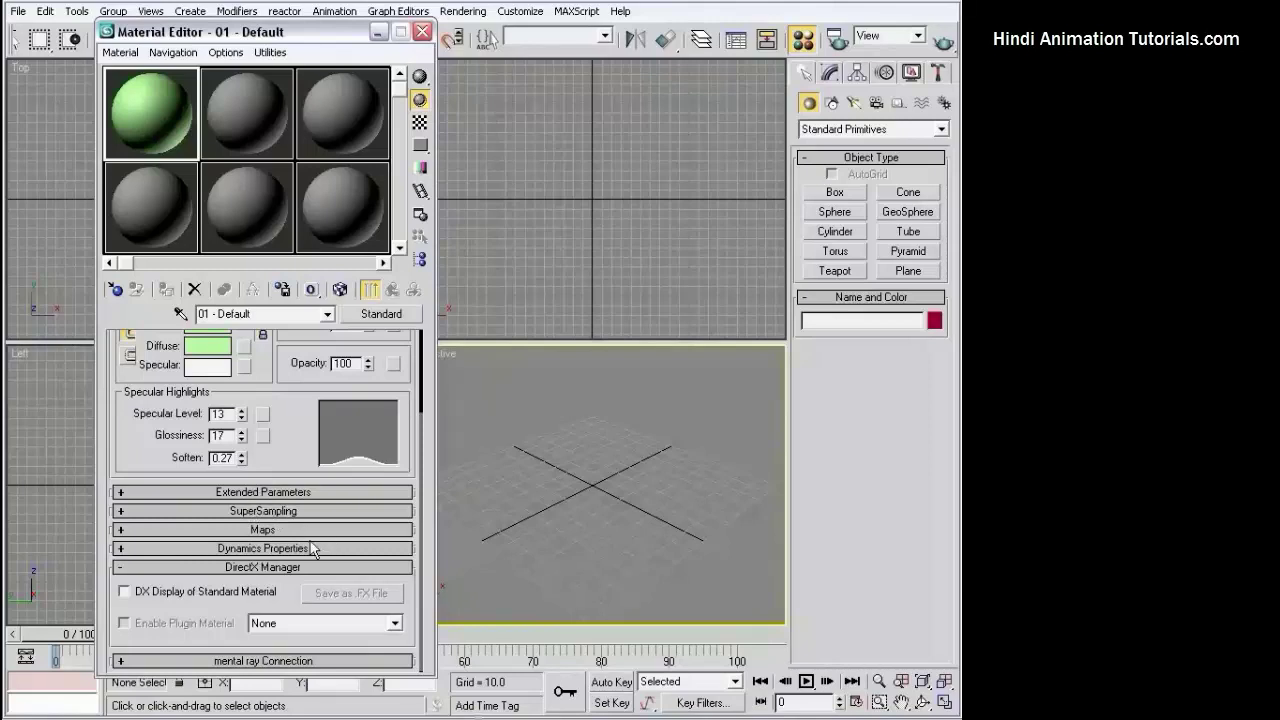
Expand and collapse the Maps rollout, and toggle Wire and 2-Sided on then off
click(308, 530)
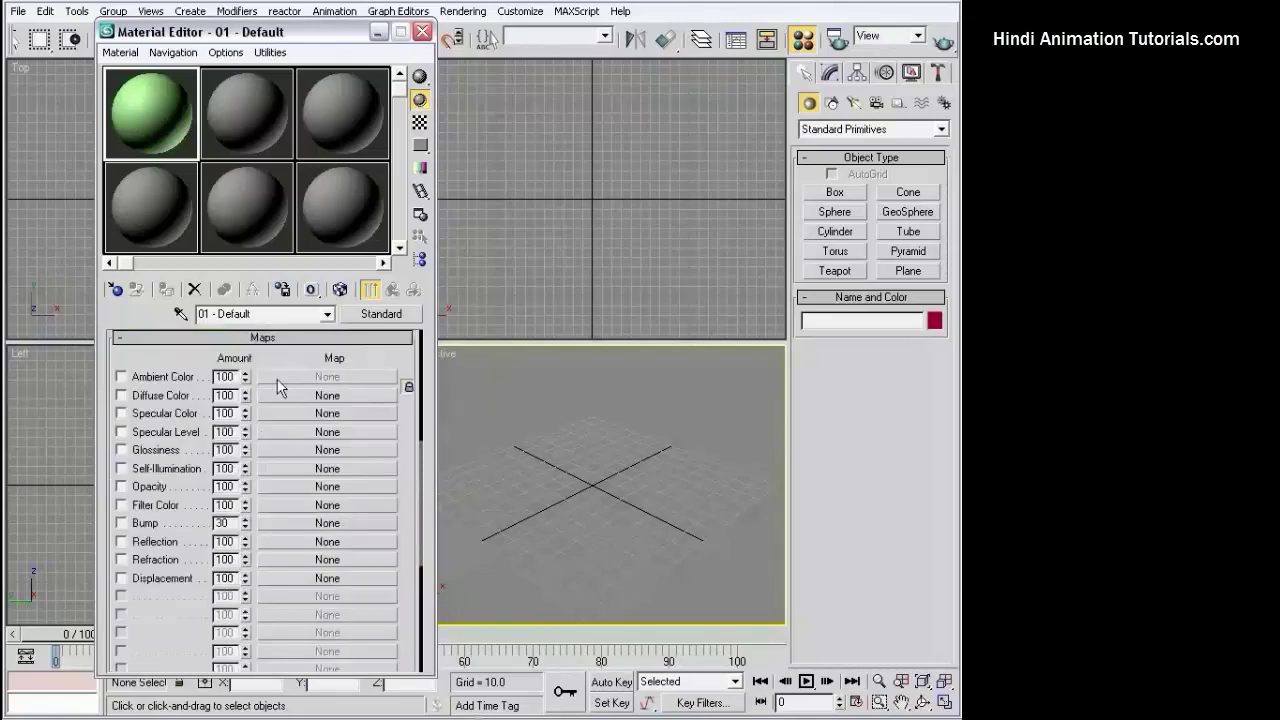
click(288, 342)
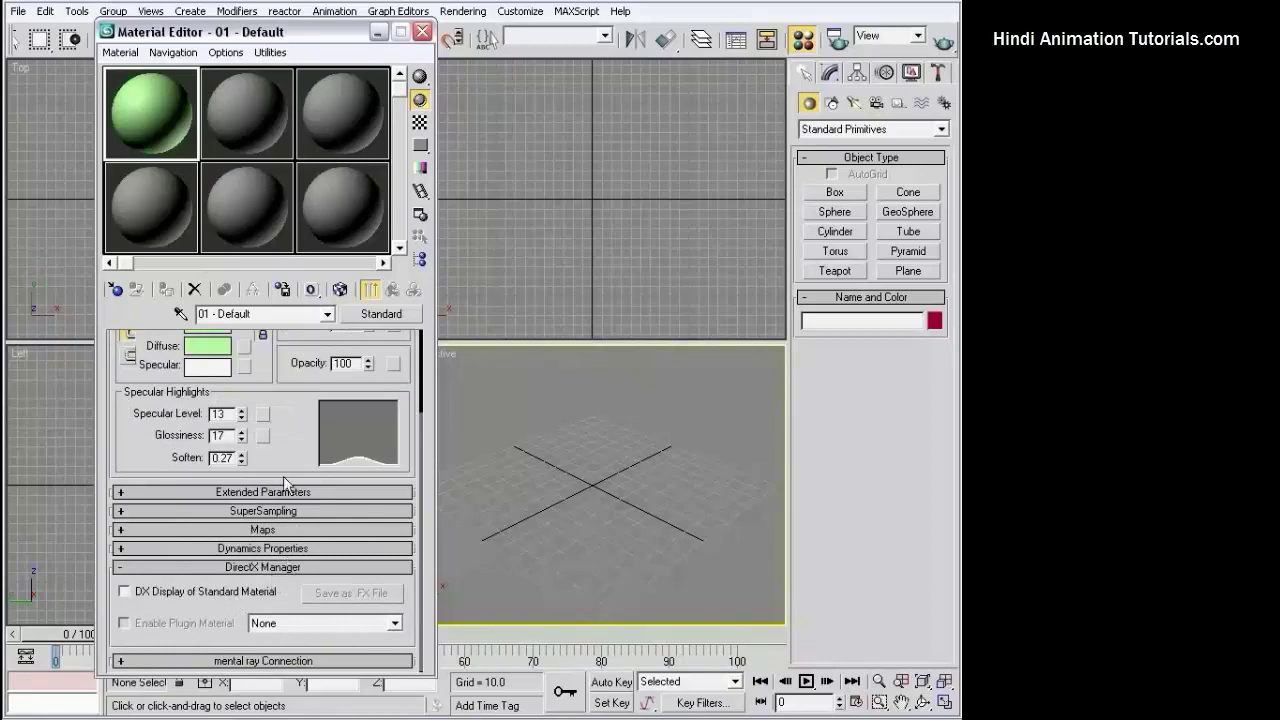
mouse_move(275, 463)
mouse_down()
mouse_move(285, 395)
mouse_move(300, 588)
mouse_up()
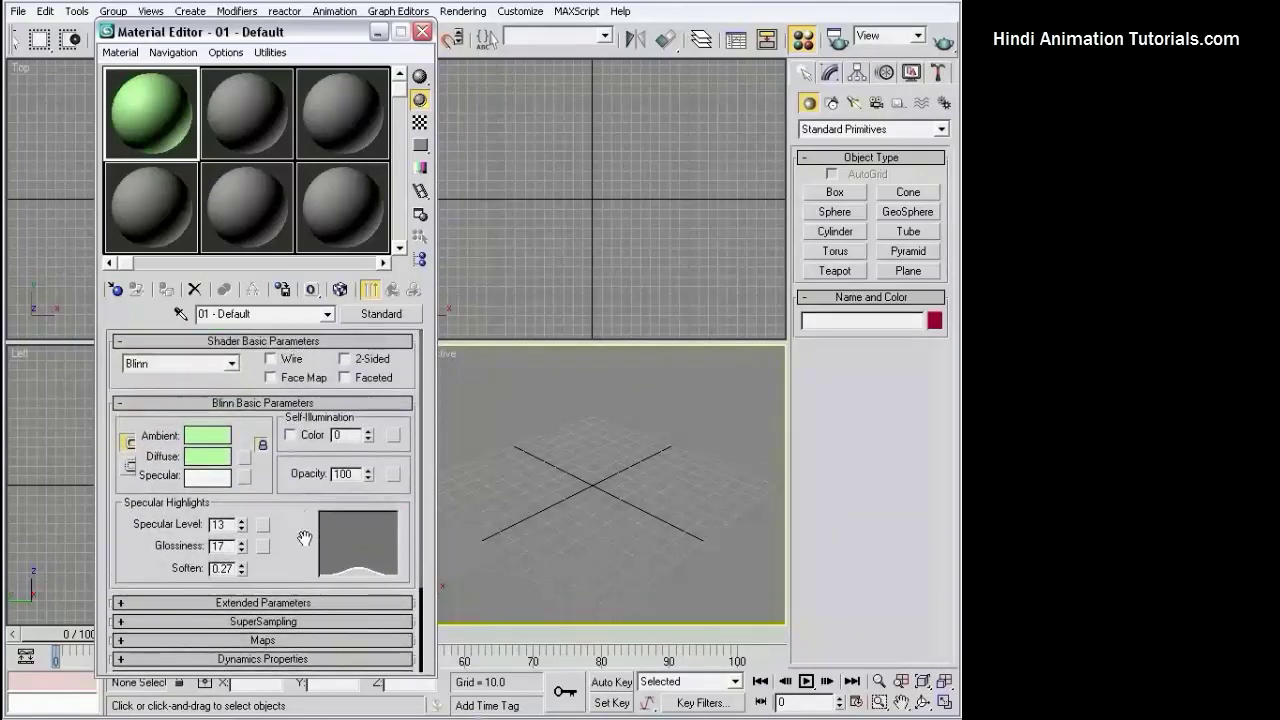
click(270, 359)
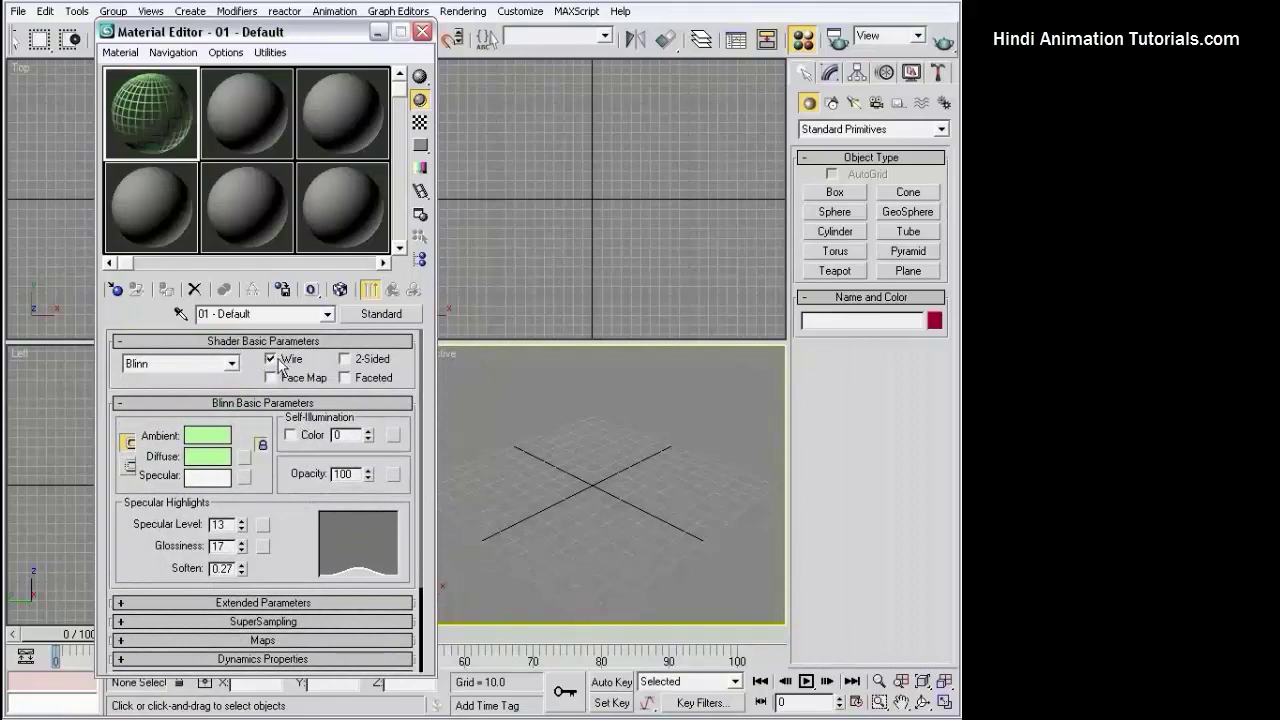
click(280, 362)
click(345, 359)
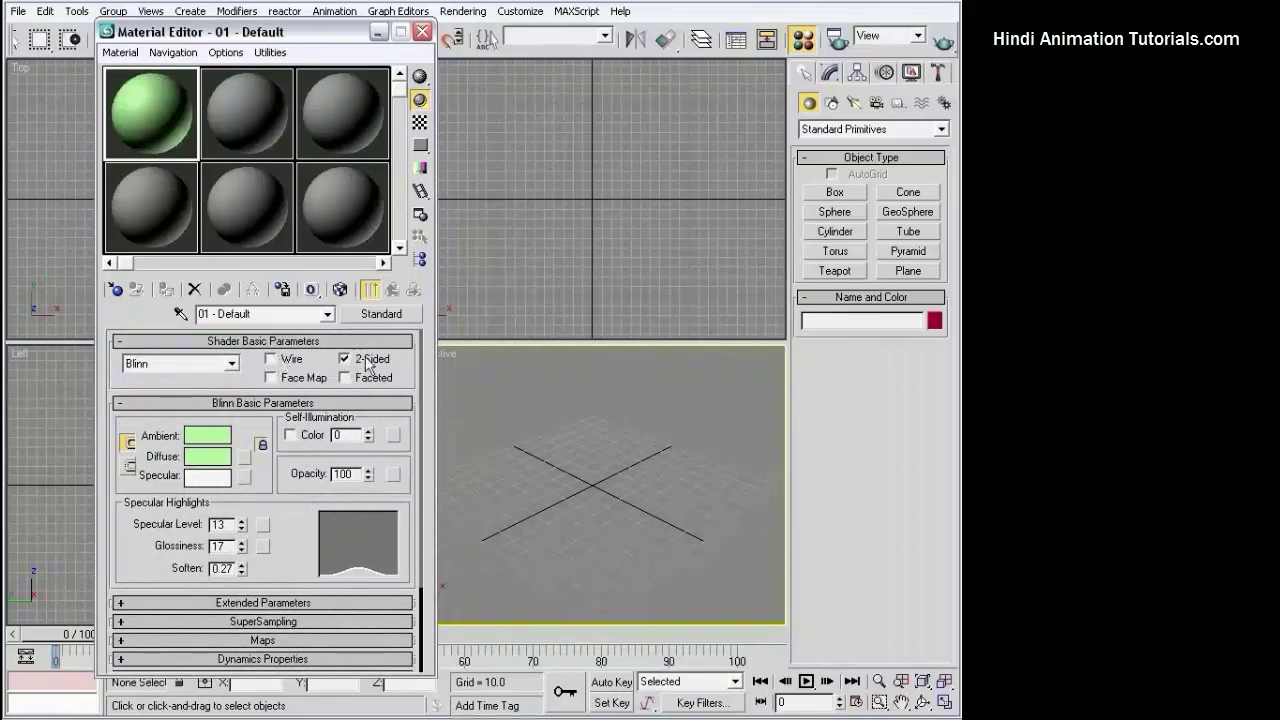
click(345, 359)
Close the Material Editor and create a sphere at the grid centre, framing it in view
click(422, 32)
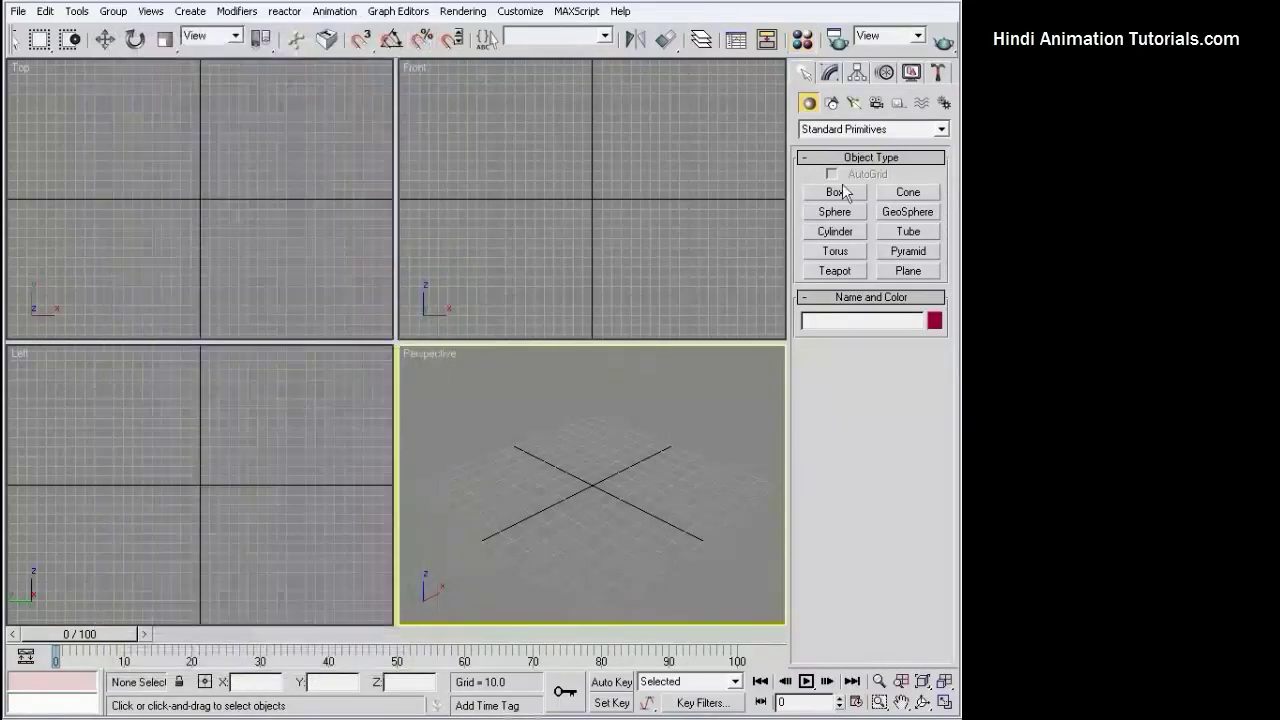
click(835, 212)
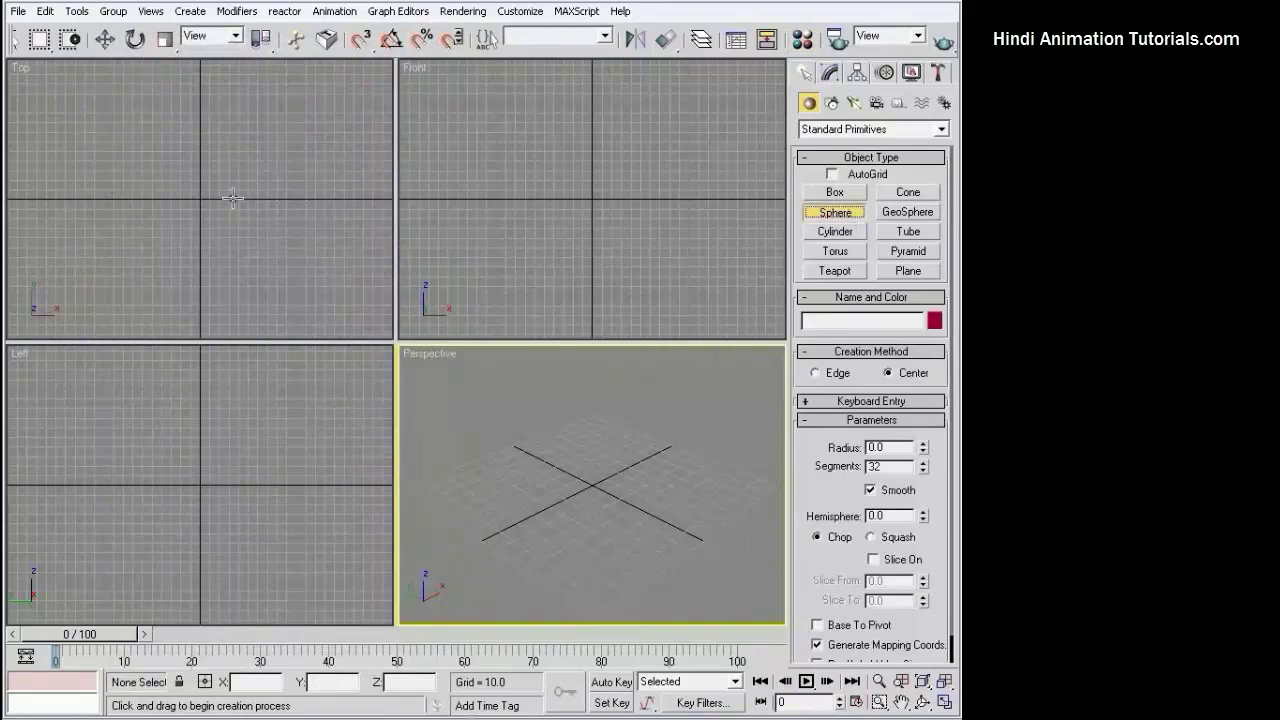
drag(200, 198, 221, 200)
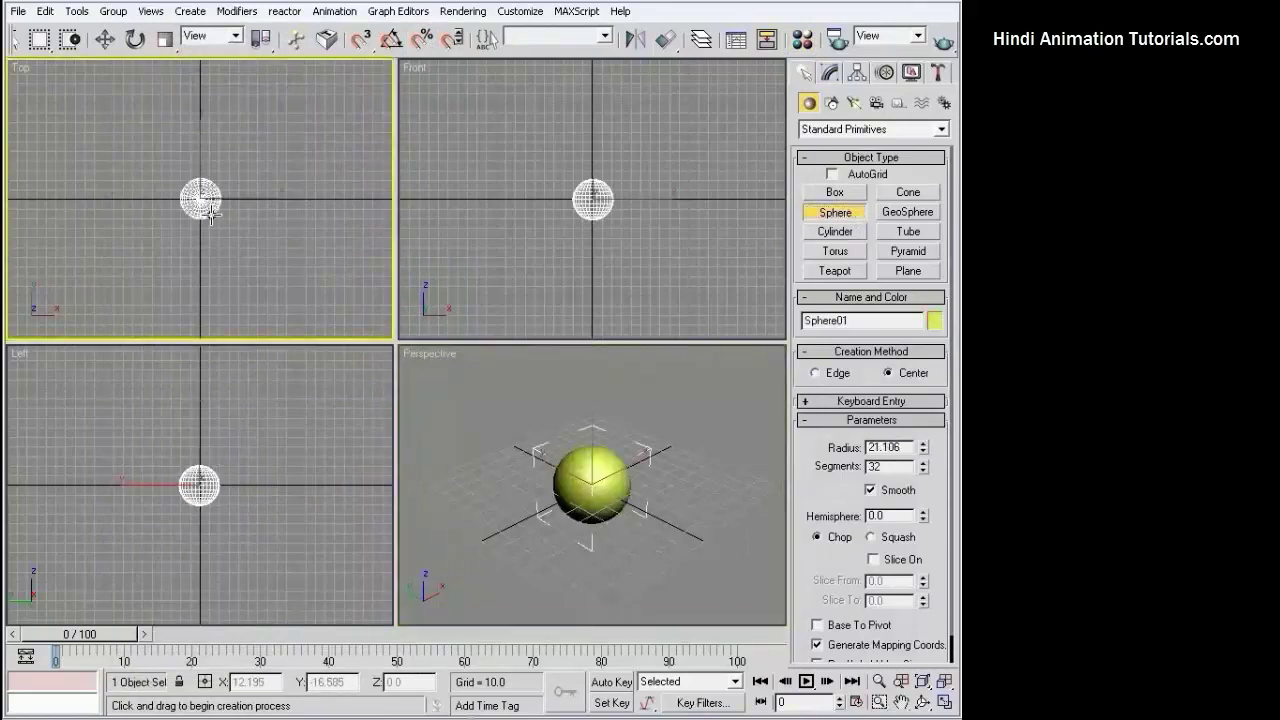
right_click(671, 427)
click(632, 440)
key(z)
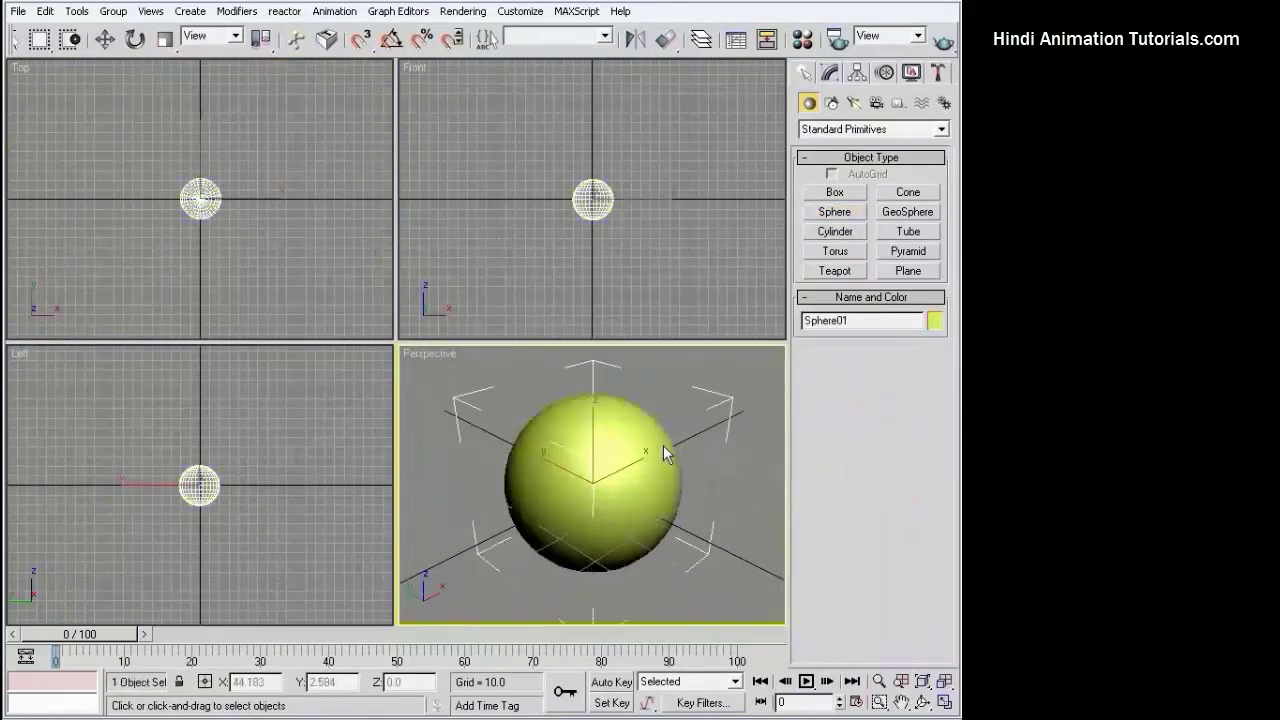
Make the sphere's object colour cyan, angle the view, and reopen the Material Editor
click(932, 322)
click(312, 281)
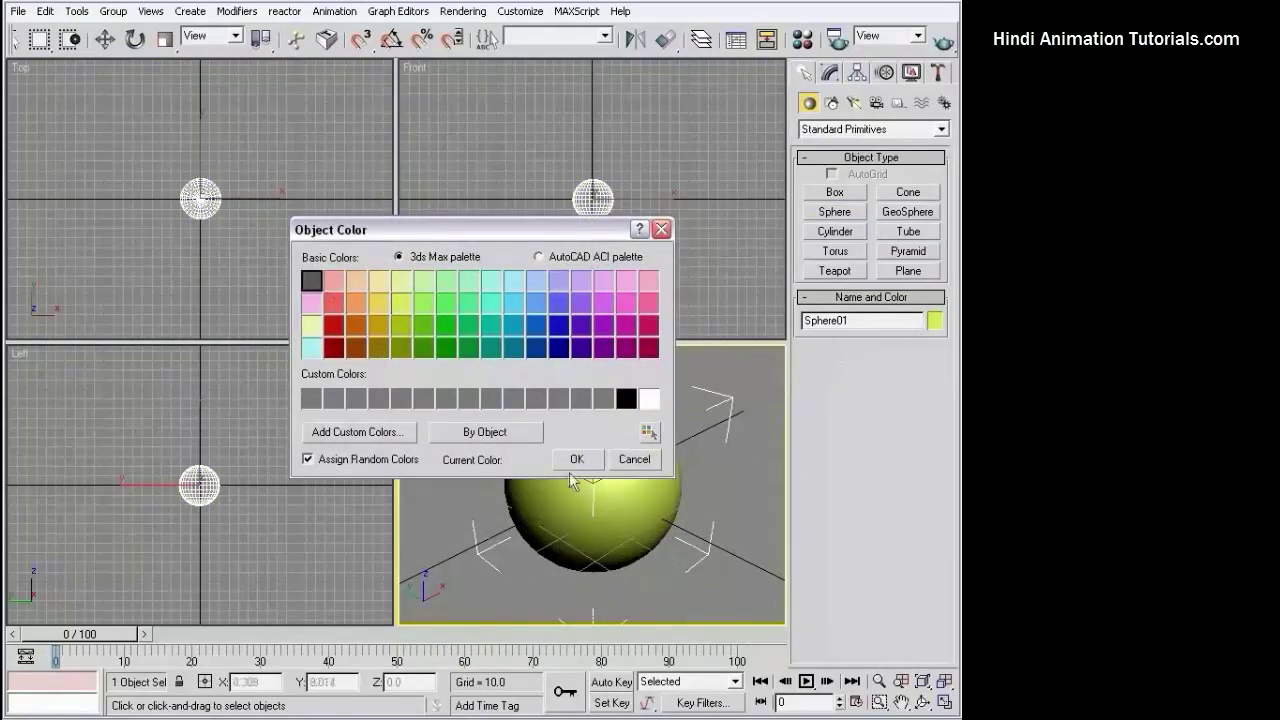
click(318, 352)
key(m)
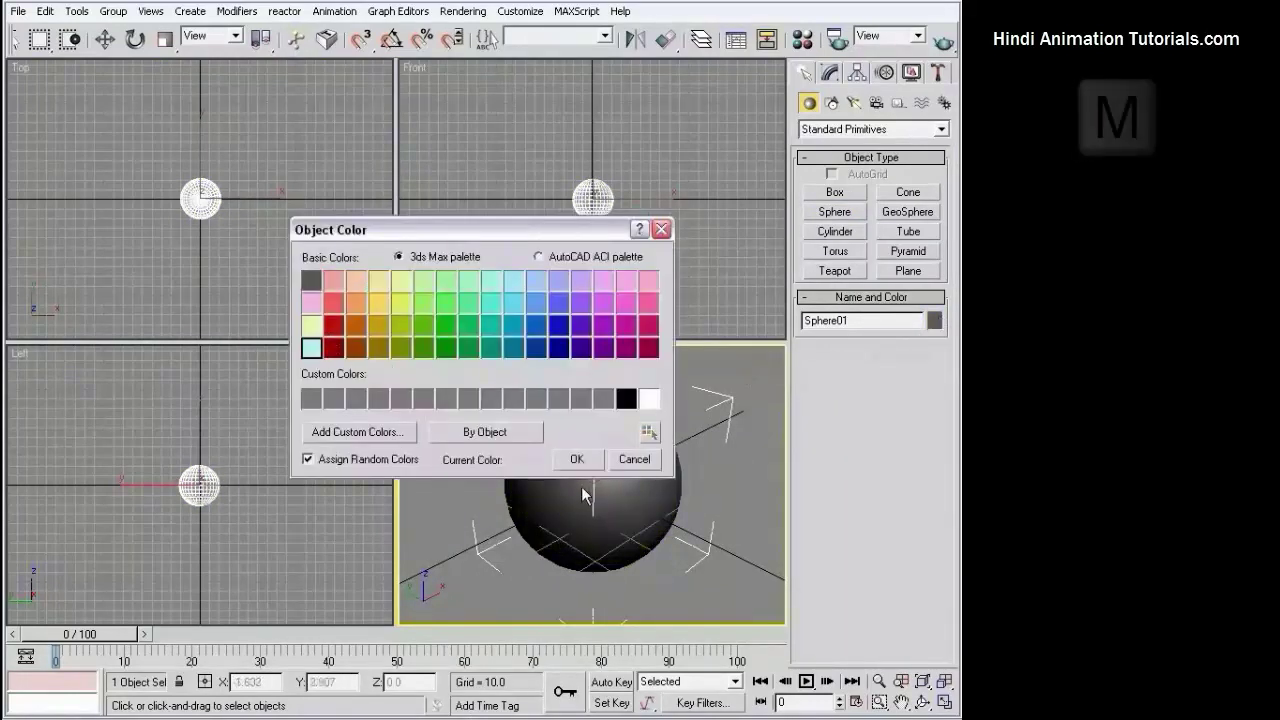
click(577, 459)
click(686, 449)
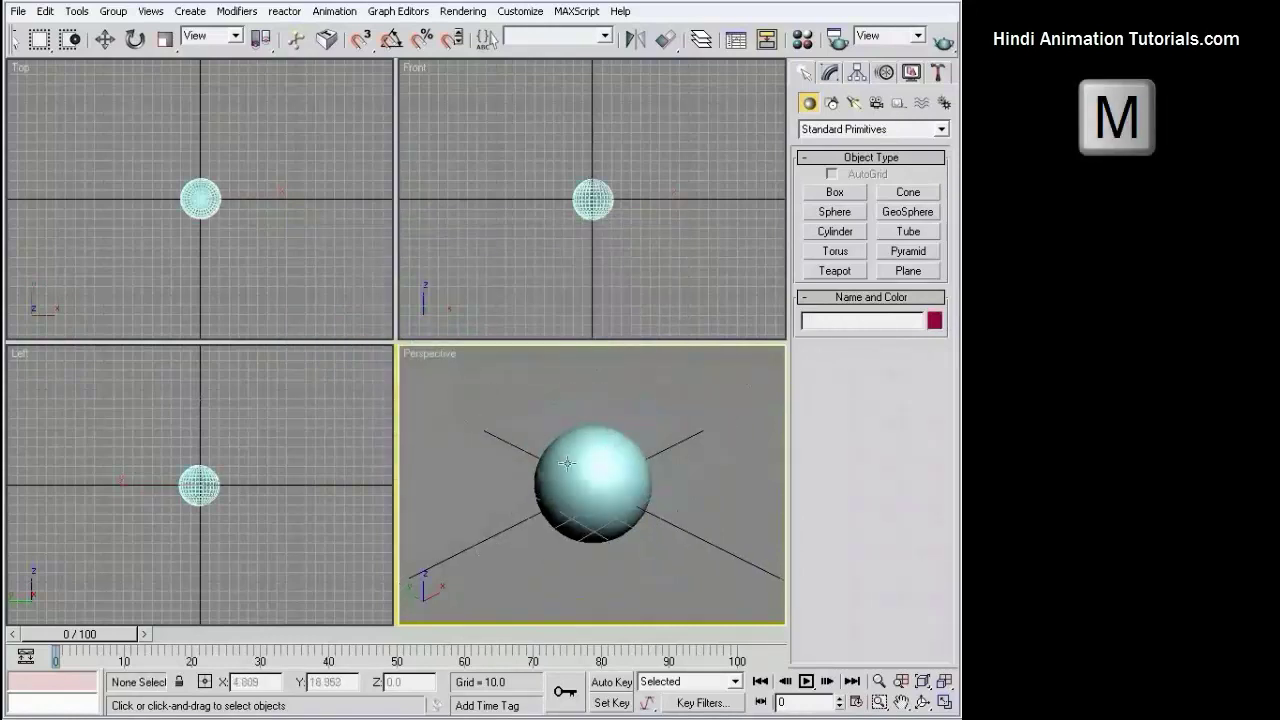
alt+middle_drag(566, 463, 486, 489)
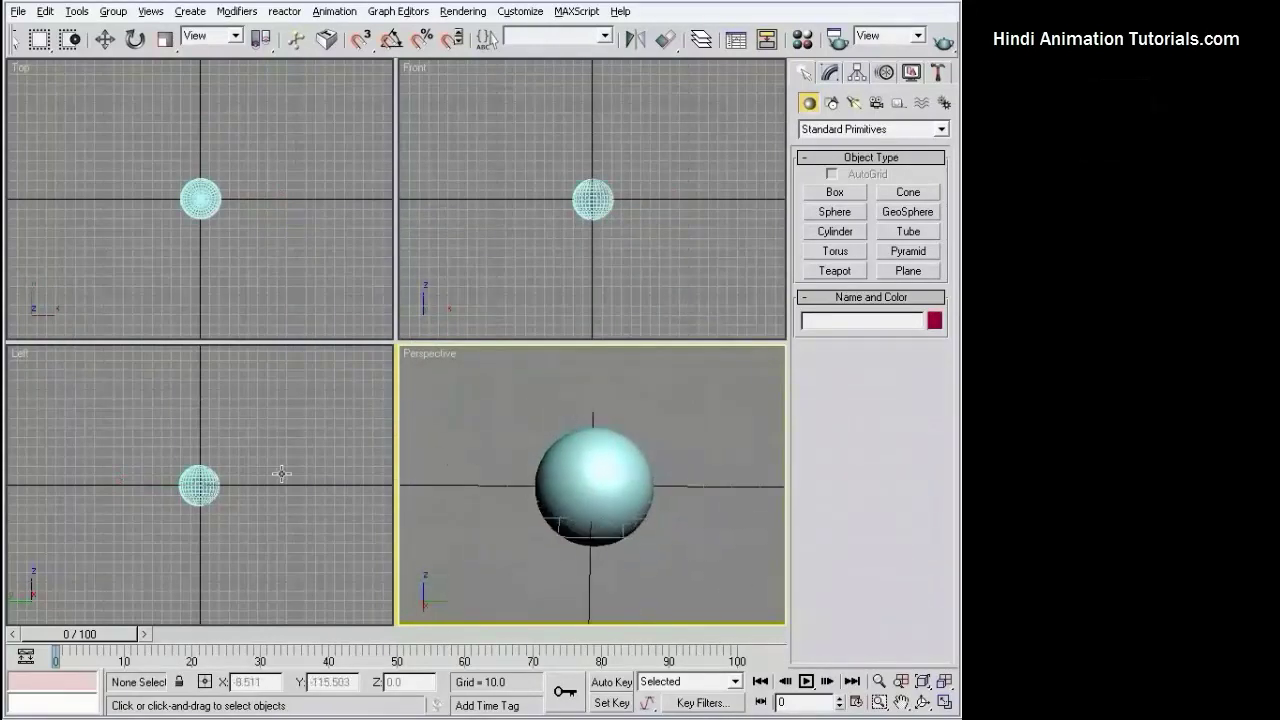
alt+middle_drag(281, 473, 332, 463)
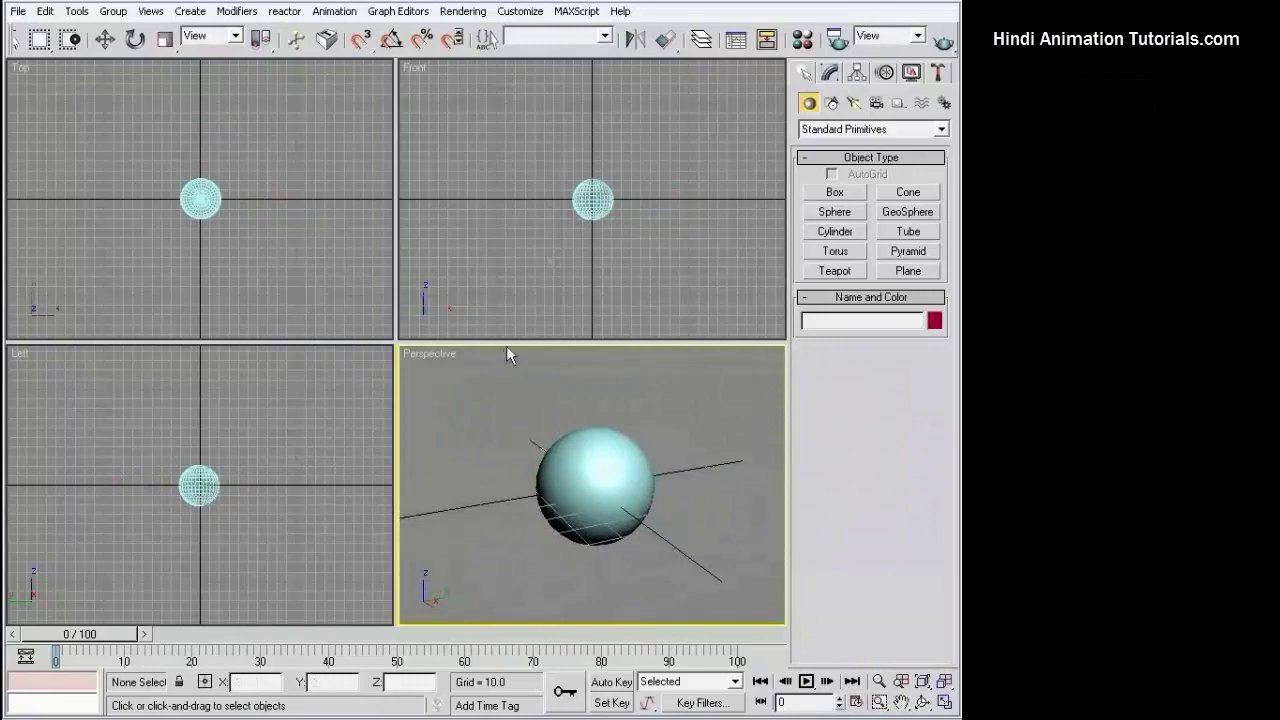
click(791, 44)
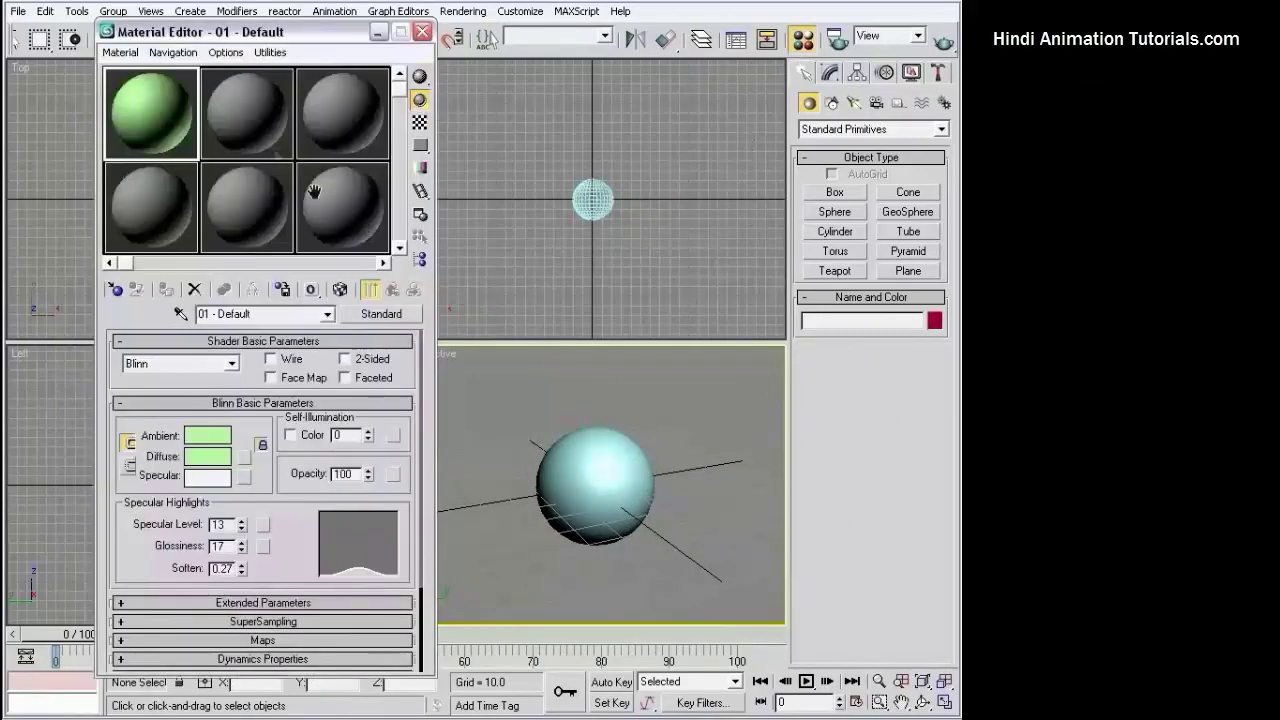
Assign the green 01 - Default material to the selected sphere
click(576, 441)
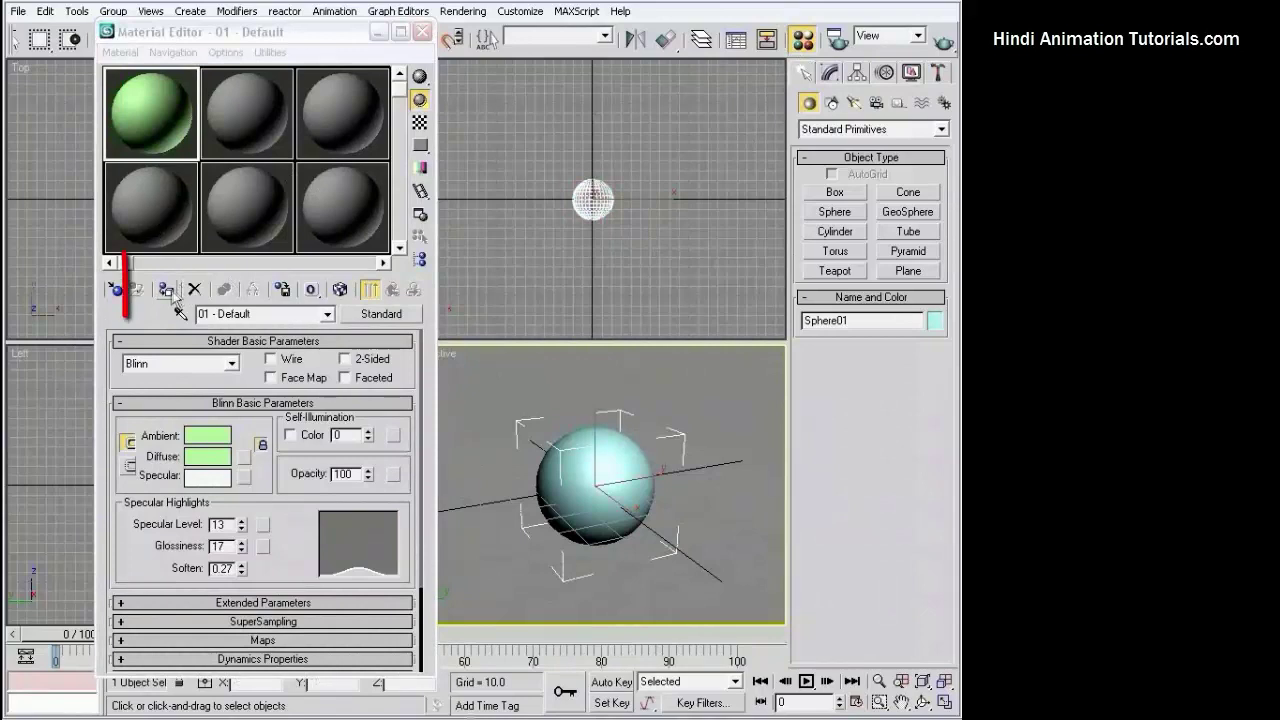
click(136, 289)
click(717, 410)
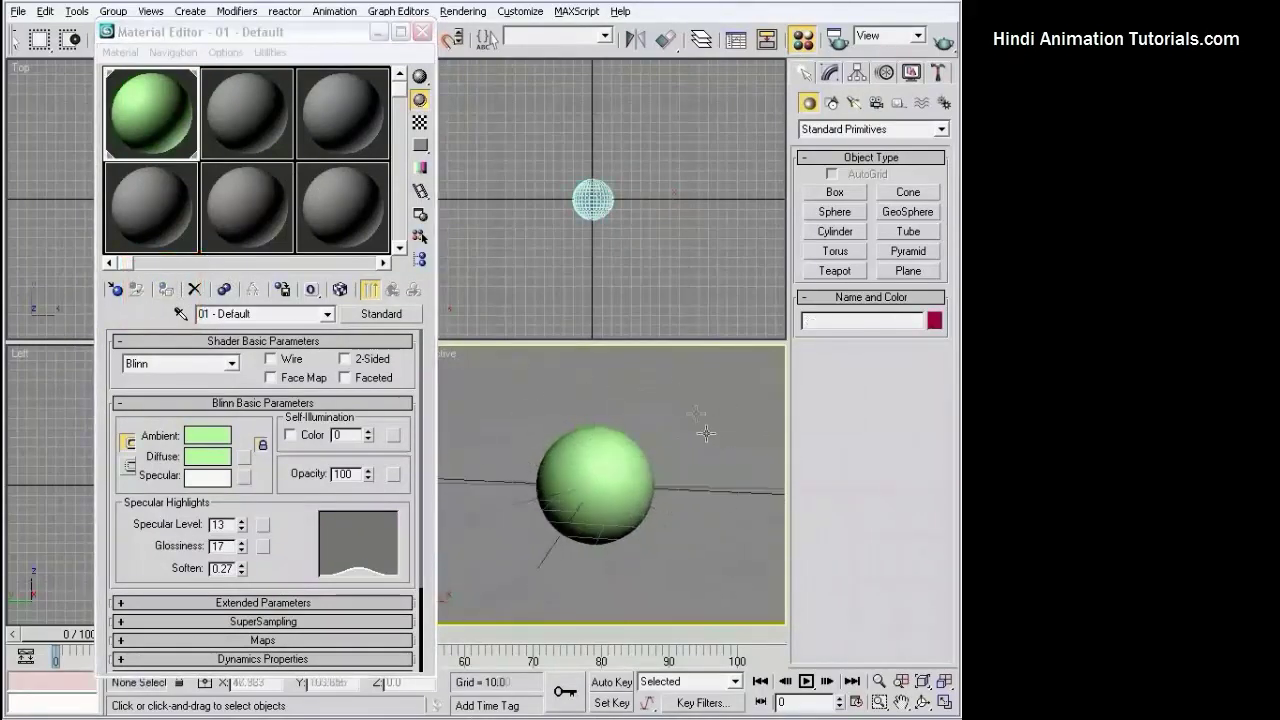
alt+middle_drag(622, 472, 694, 423)
Render the Perspective view, close the frame, and pick the bottom-middle slot 07
click(942, 42)
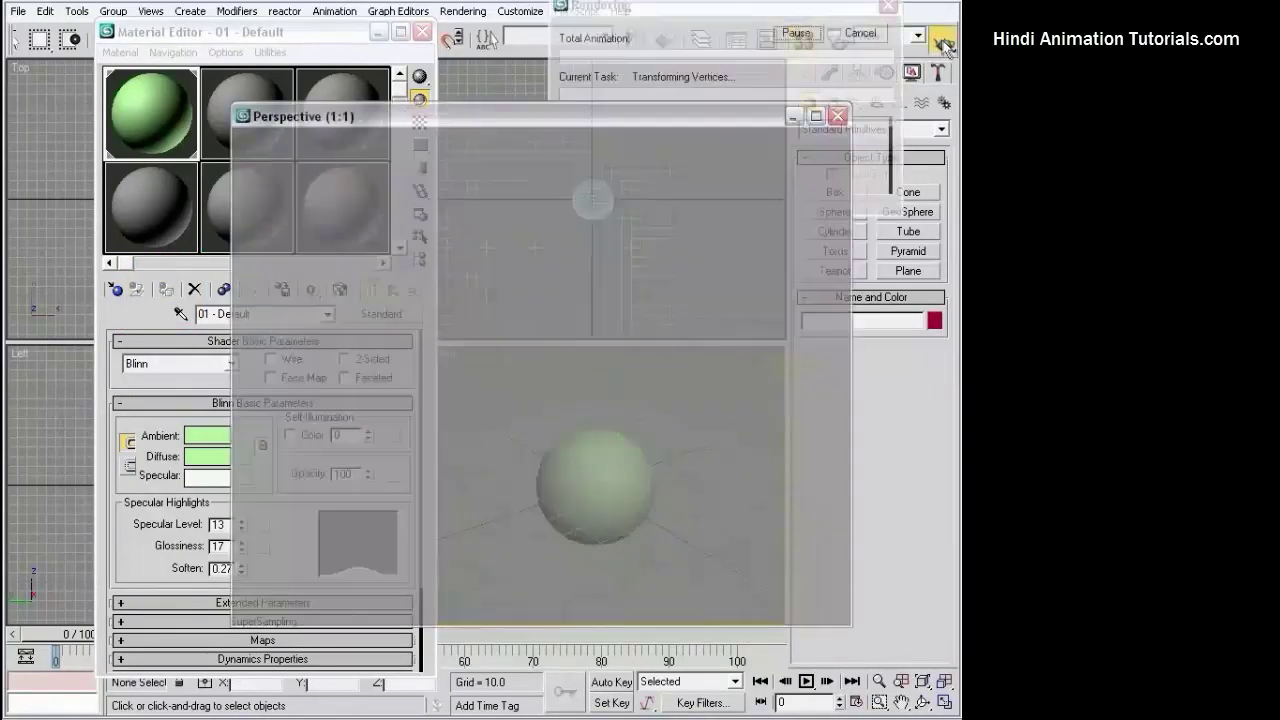
click(838, 116)
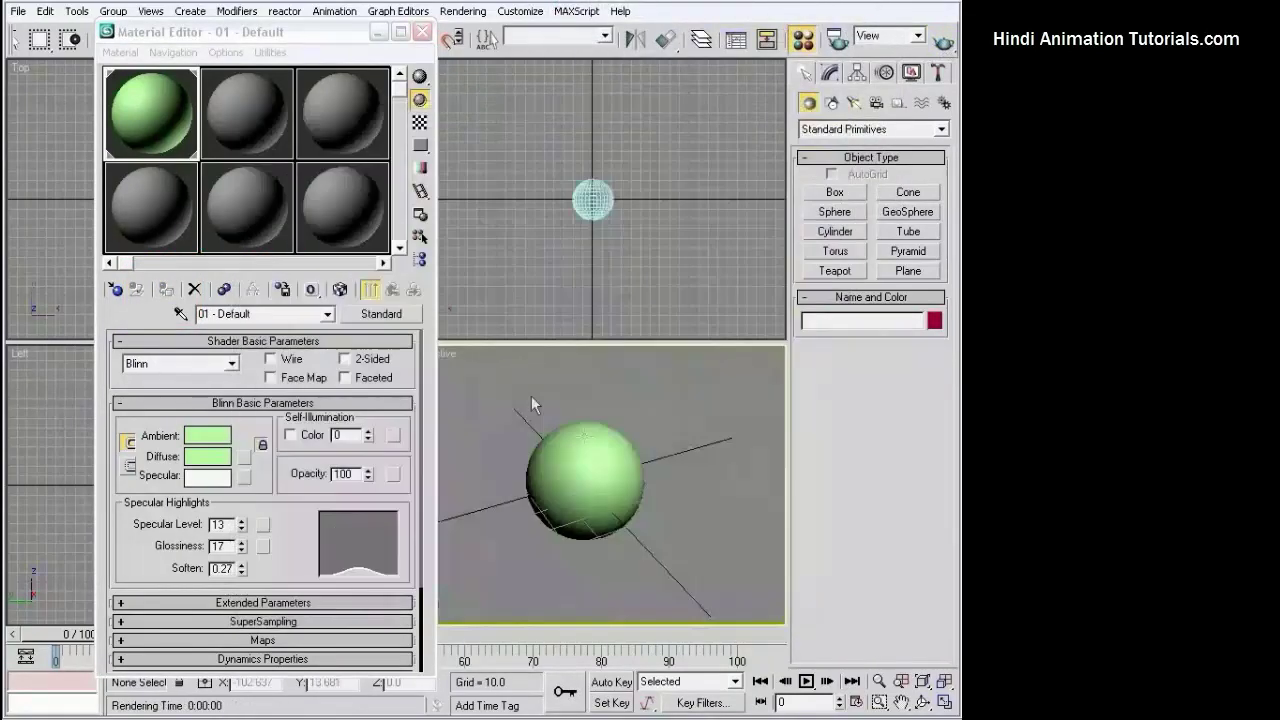
alt+middle_drag(531, 395, 595, 433)
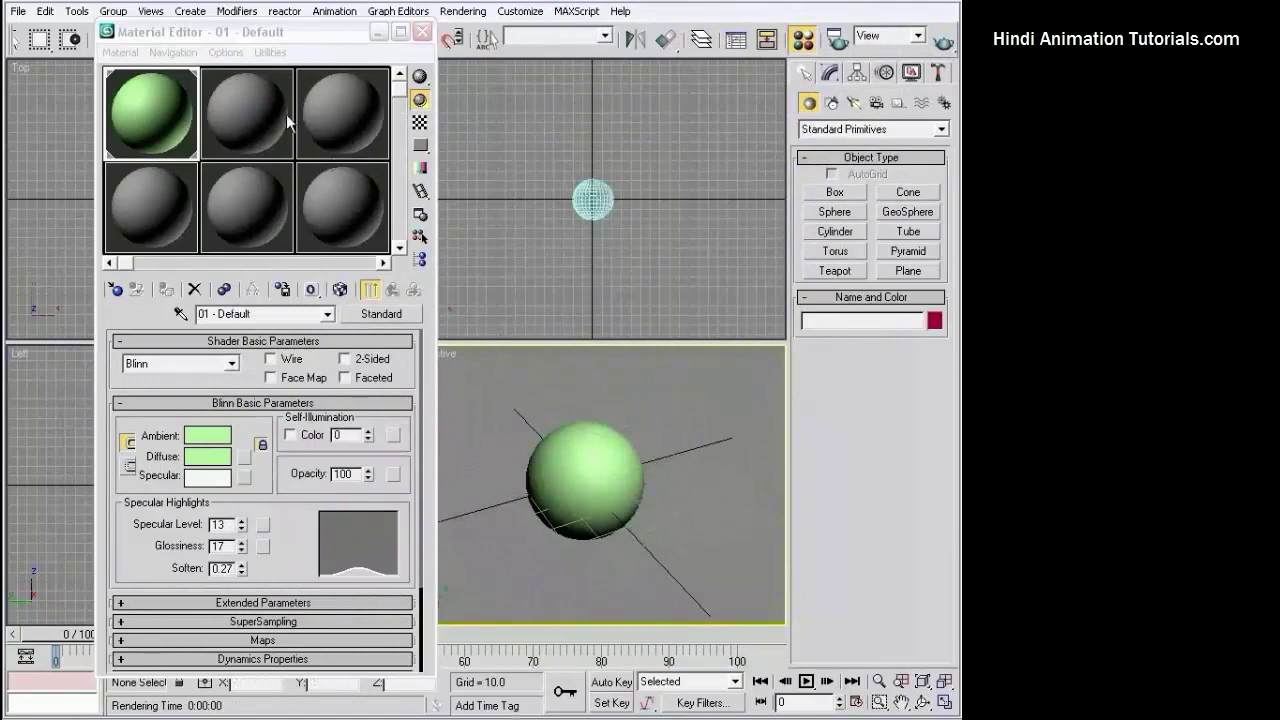
click(256, 114)
click(225, 203)
click(150, 205)
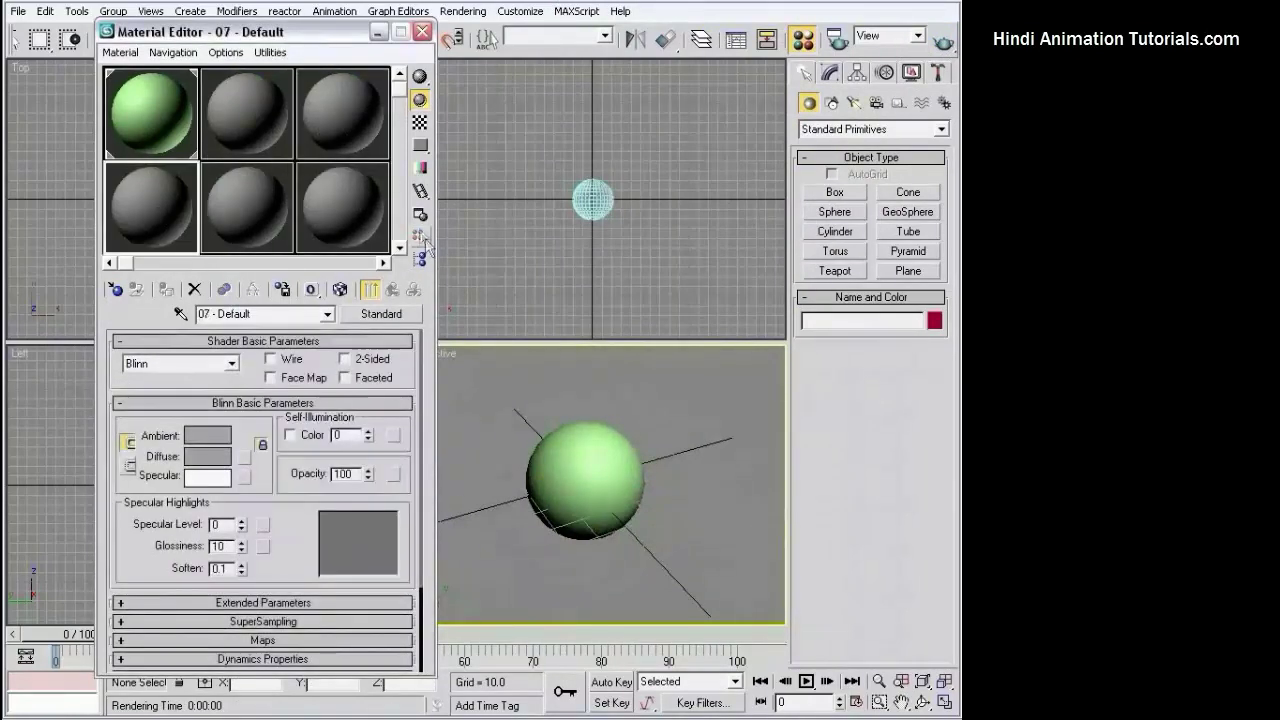
mouse_move(403, 90)
mouse_down()
mouse_move(400, 230)
mouse_move(400, 85)
mouse_up()
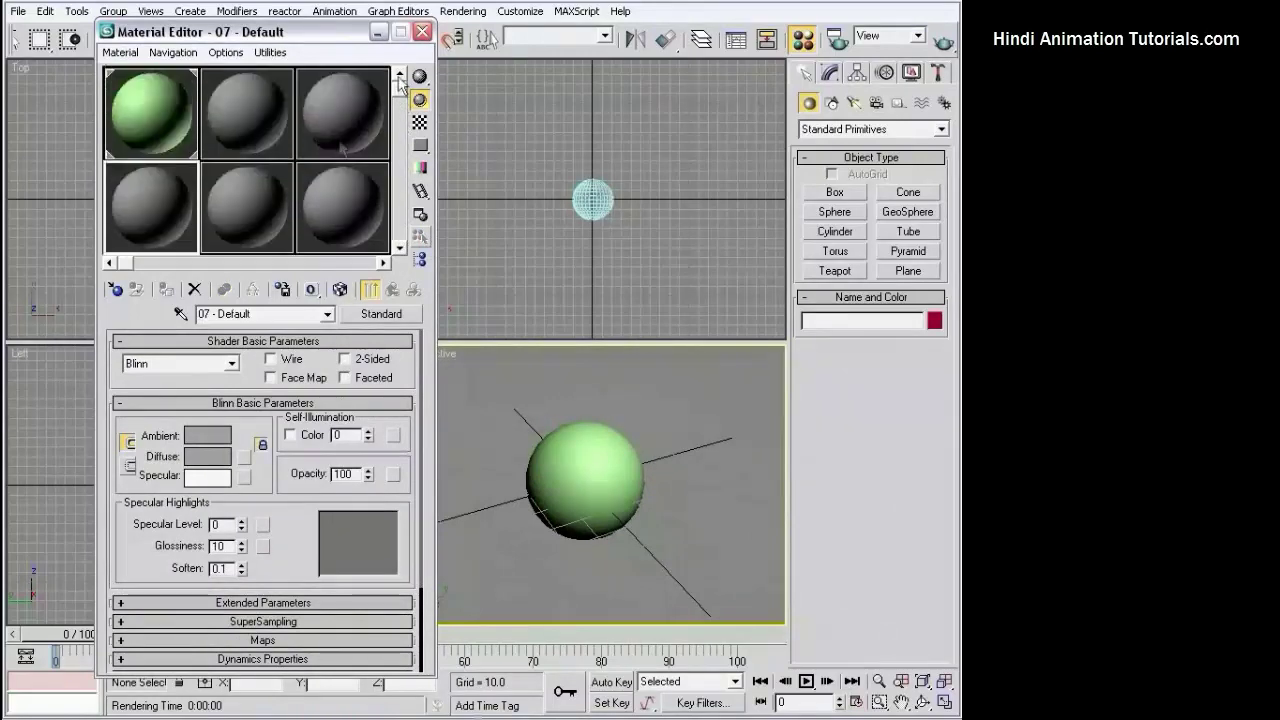
mouse_move(127, 263)
mouse_down()
mouse_move(380, 265)
mouse_move(104, 265)
mouse_up()
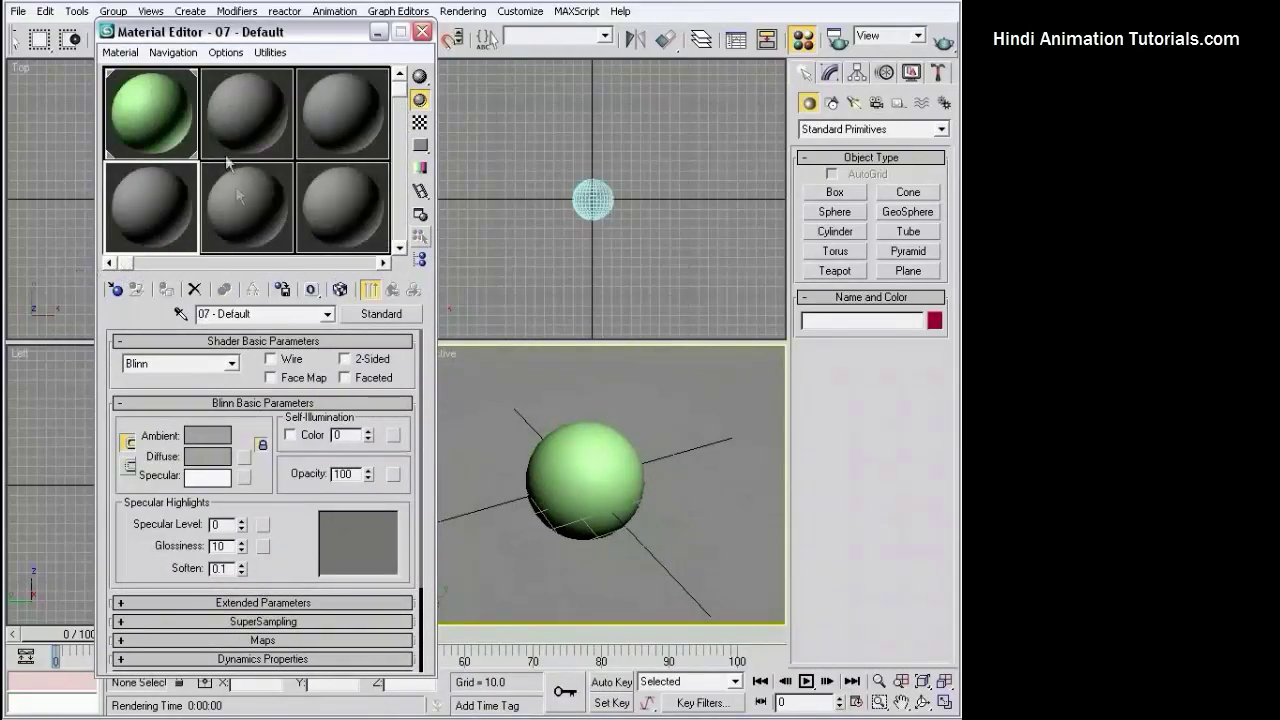
click(220, 54)
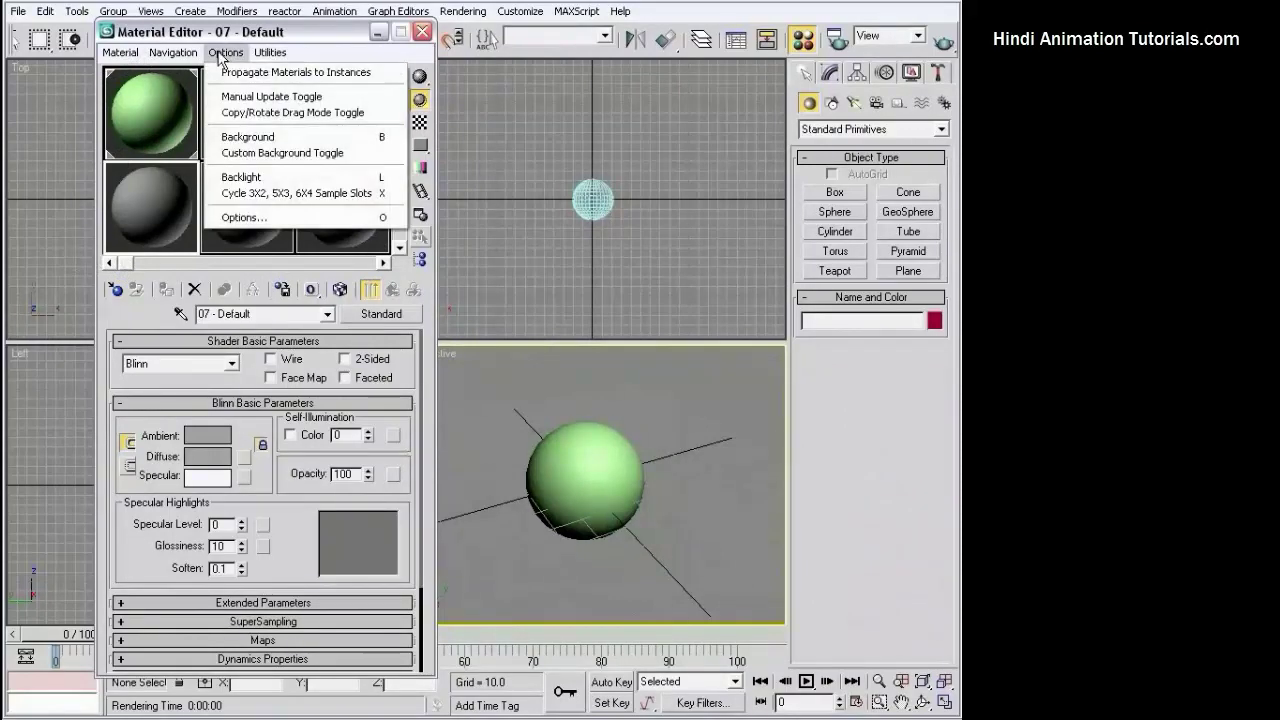
click(245, 219)
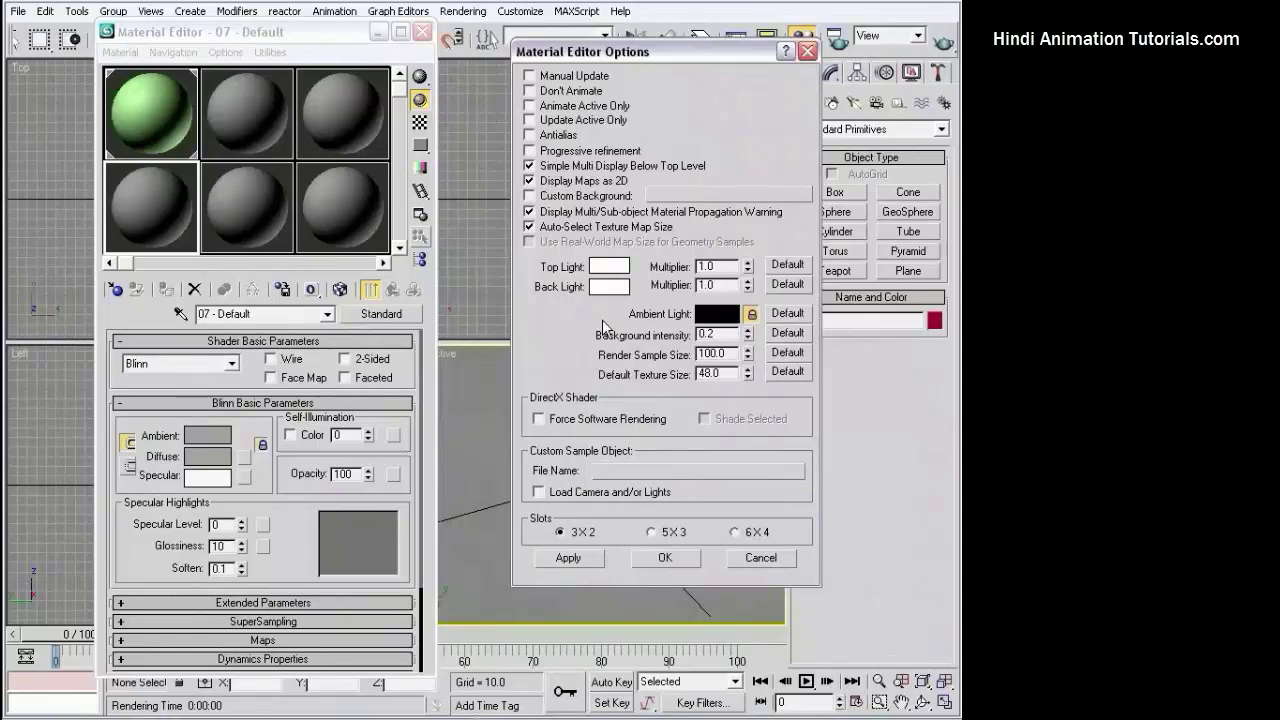
click(665, 535)
click(665, 557)
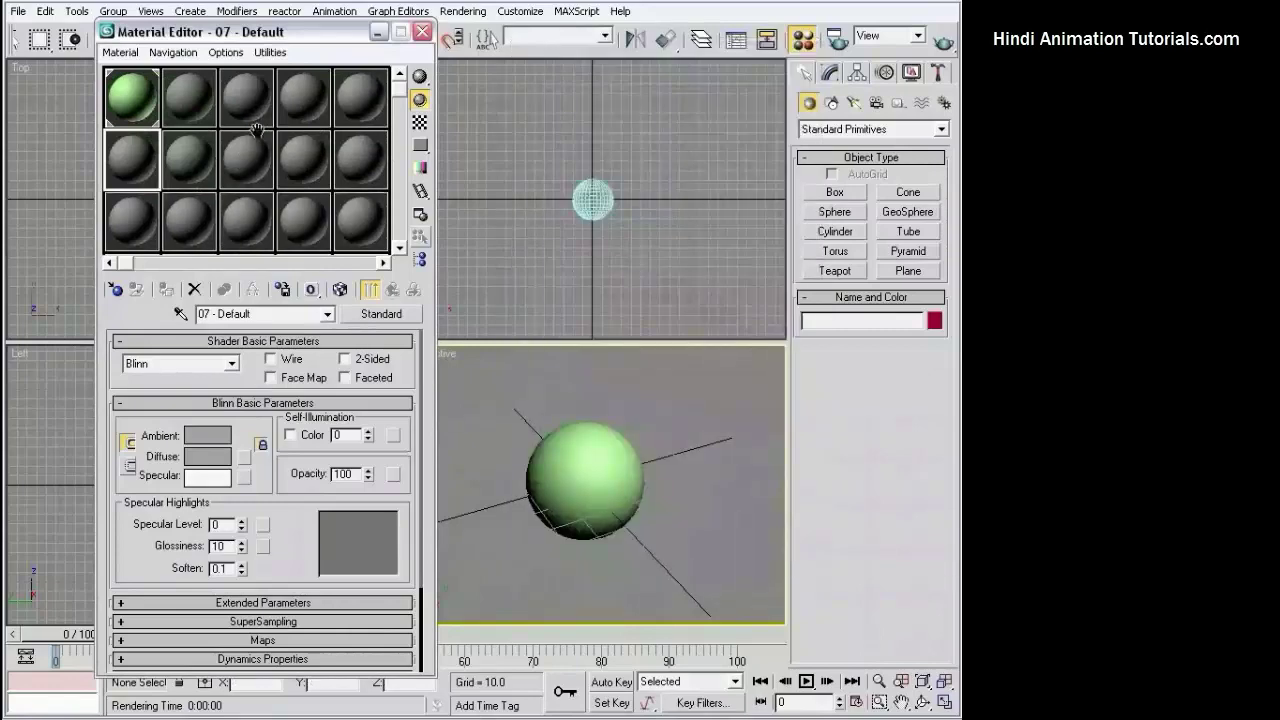
click(228, 55)
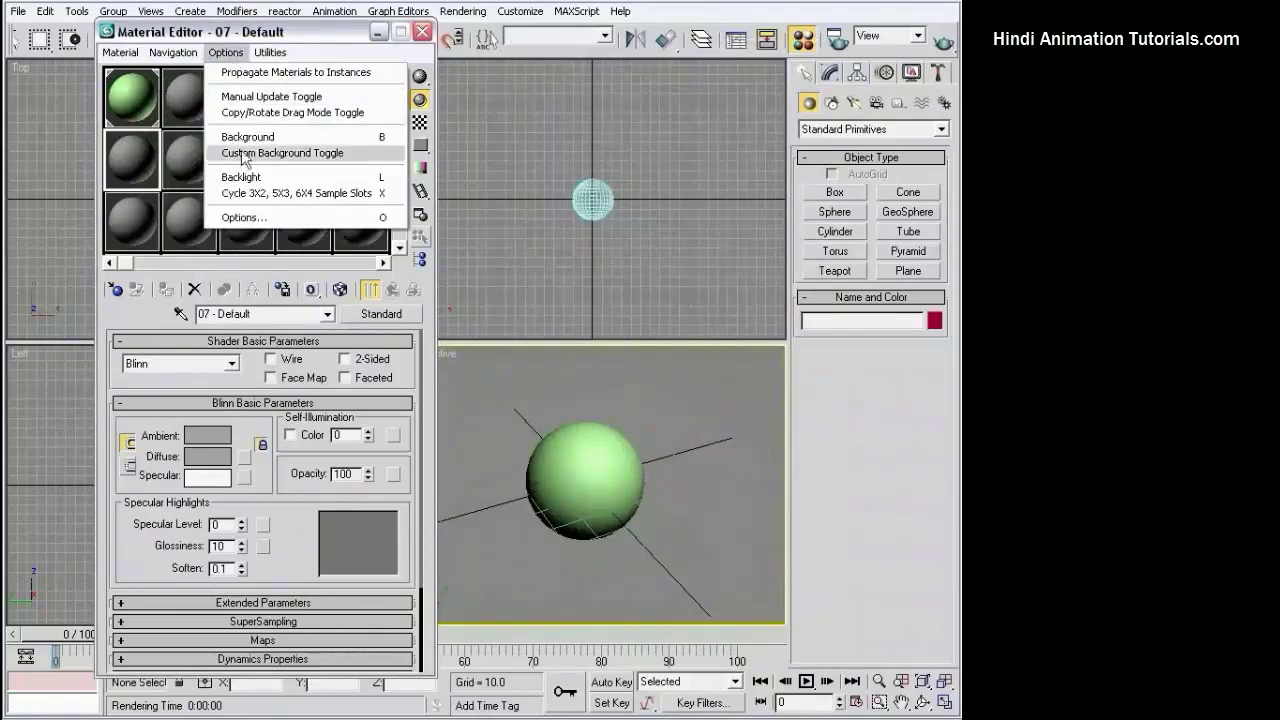
click(232, 217)
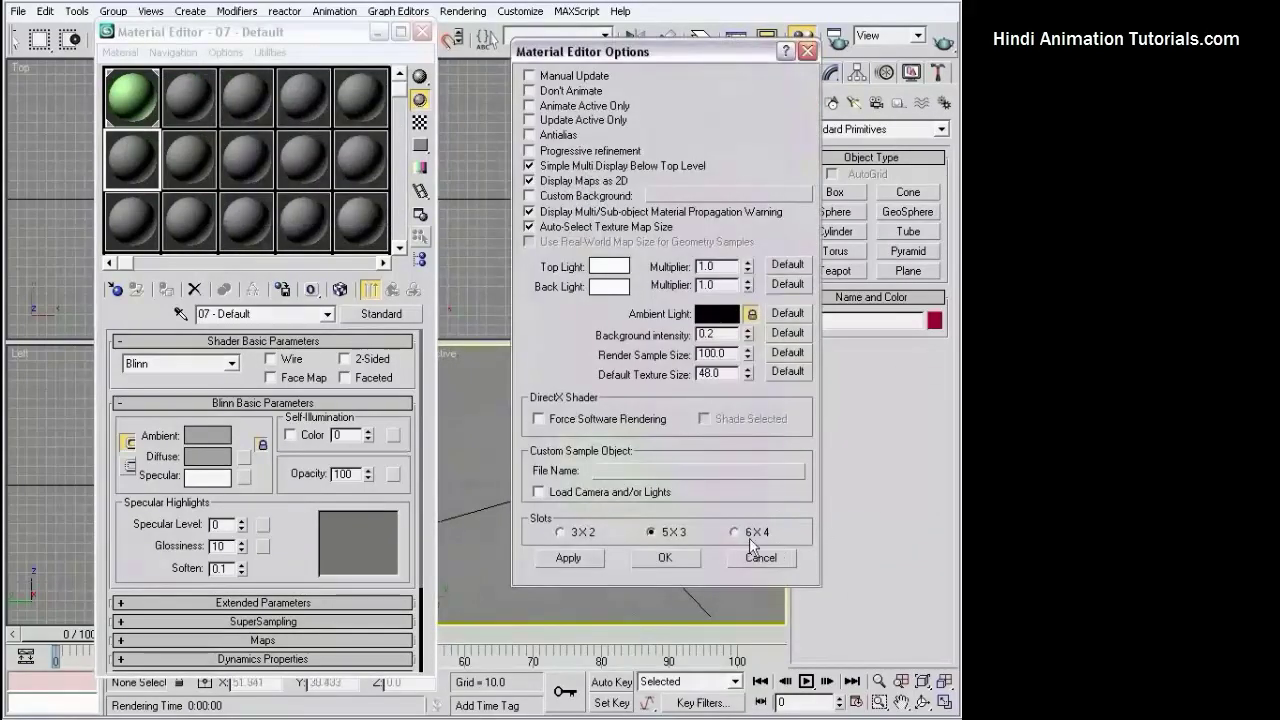
click(757, 532)
click(663, 560)
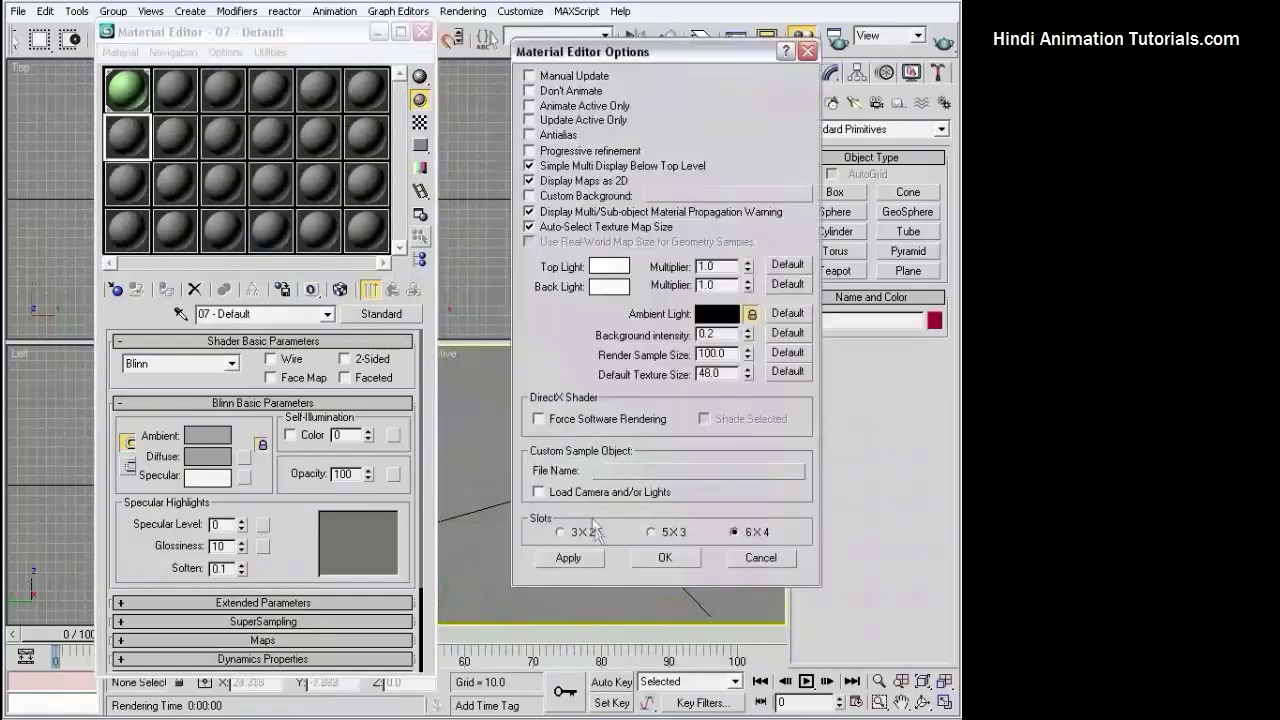
click(565, 532)
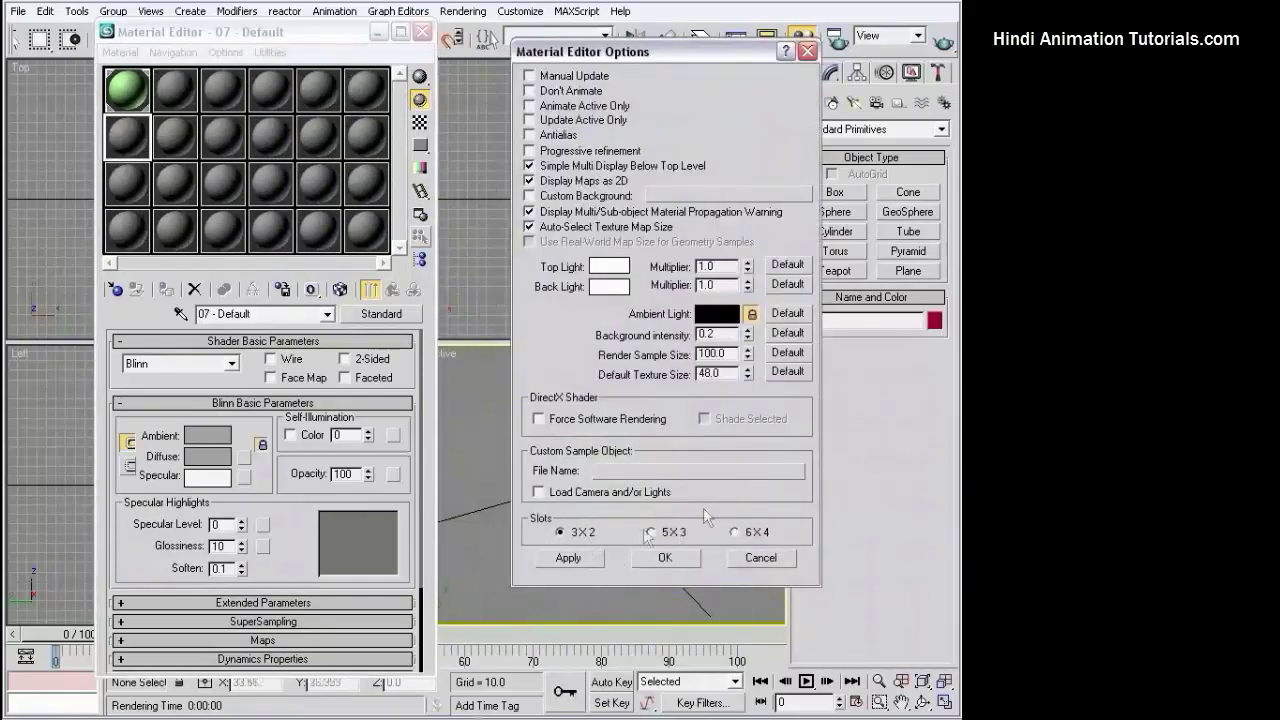
click(678, 563)
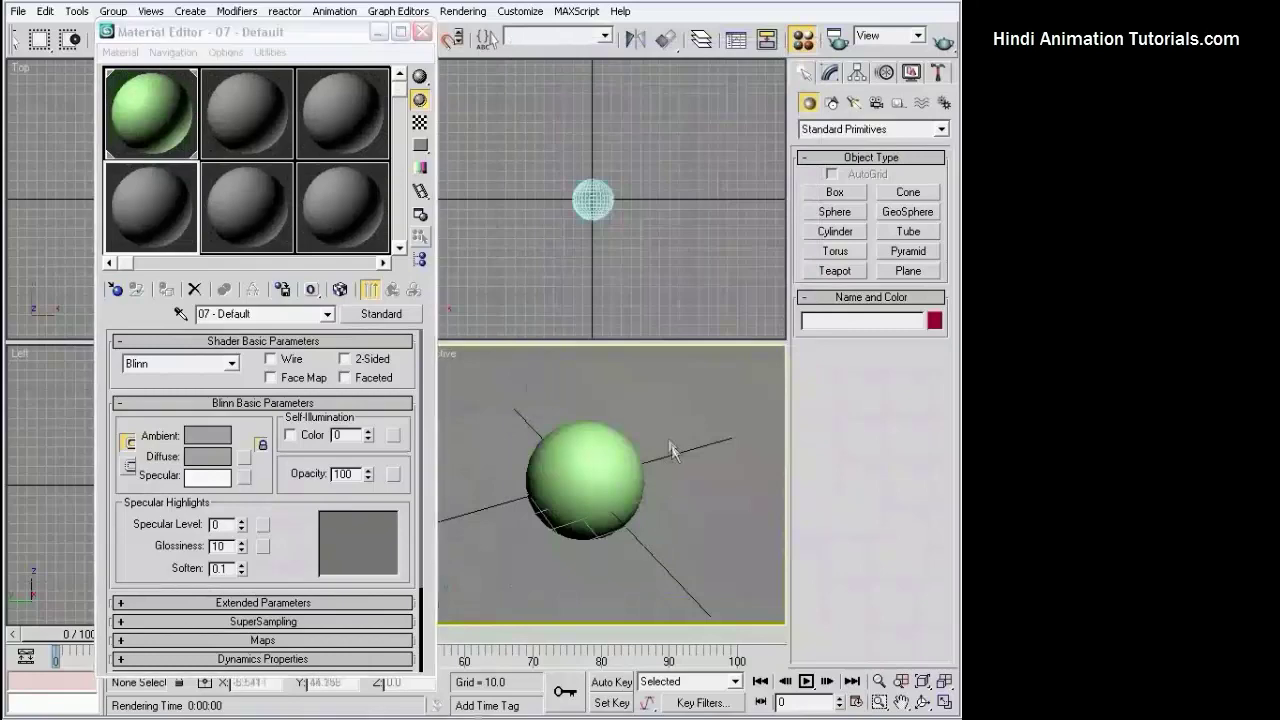
Shift-drag Sphere01 to the right to clone it as Sphere02
drag(544, 157, 641, 280)
drag(270, 31, 522, 40)
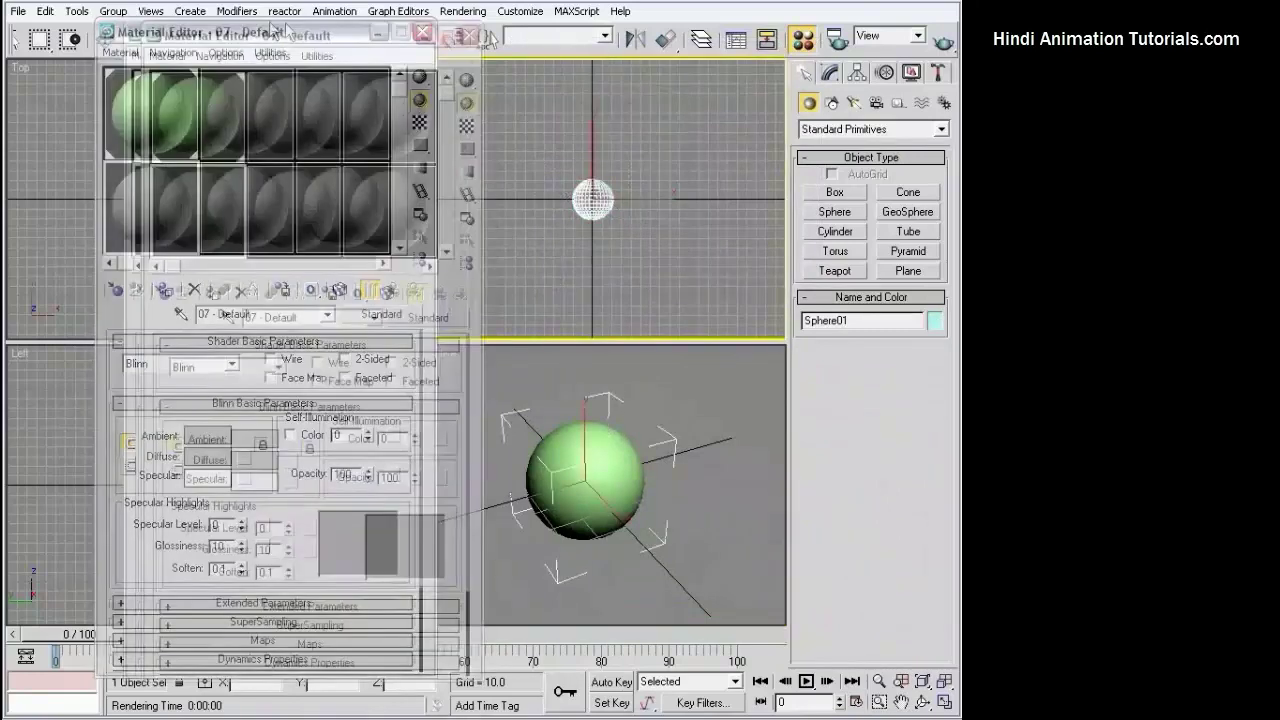
key(w)
shift+drag(263, 199, 301, 197)
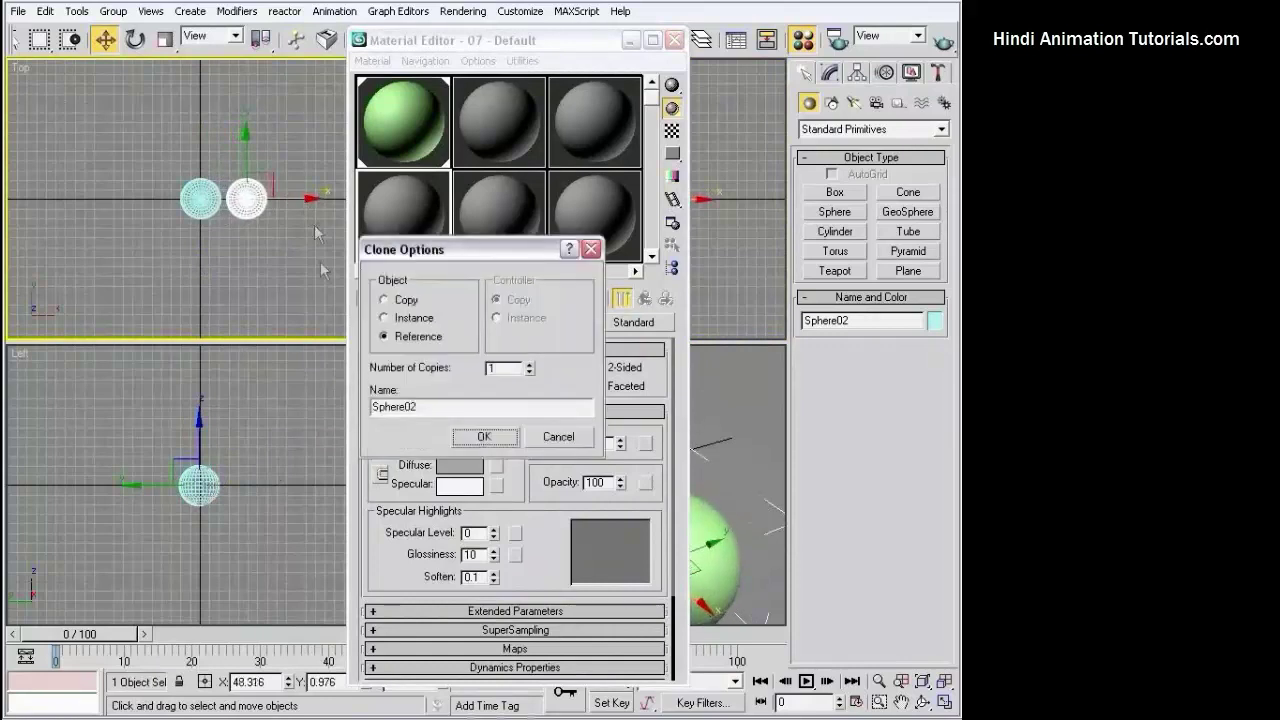
click(480, 437)
Clone both spheres downward, then move the Material Editor aside to the left
ctrl+click(205, 200)
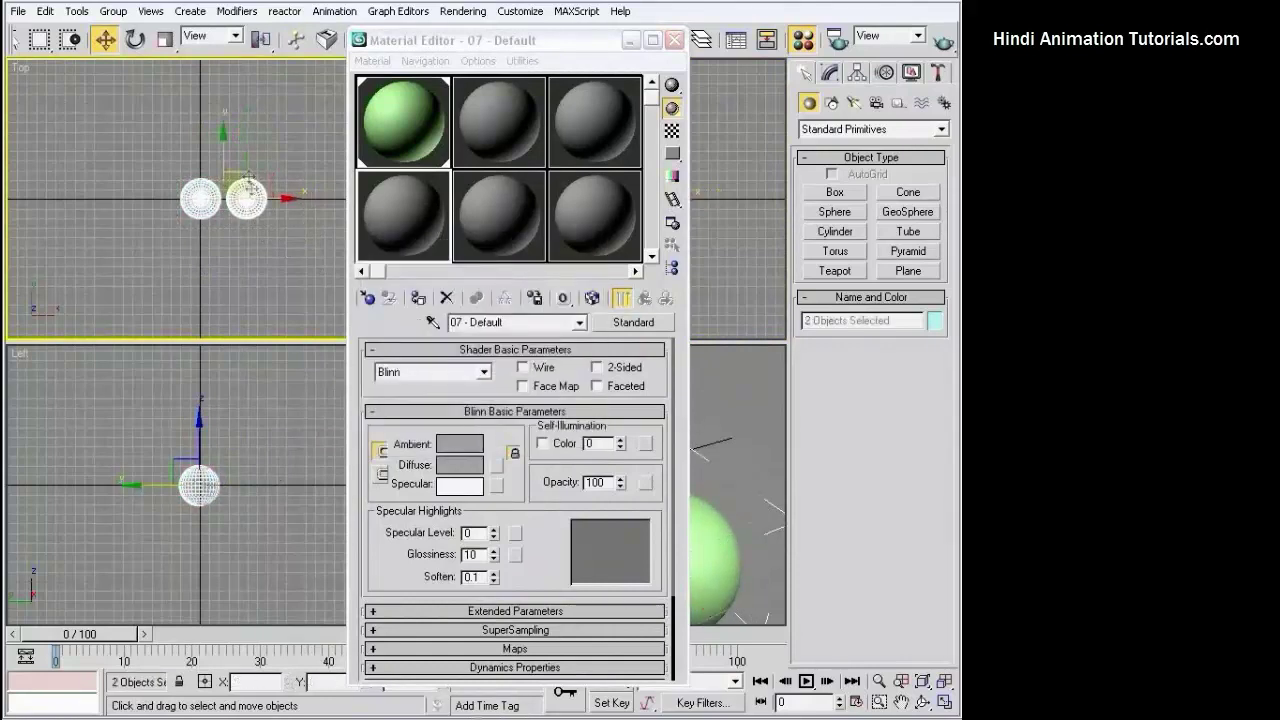
shift+drag(222, 160, 224, 210)
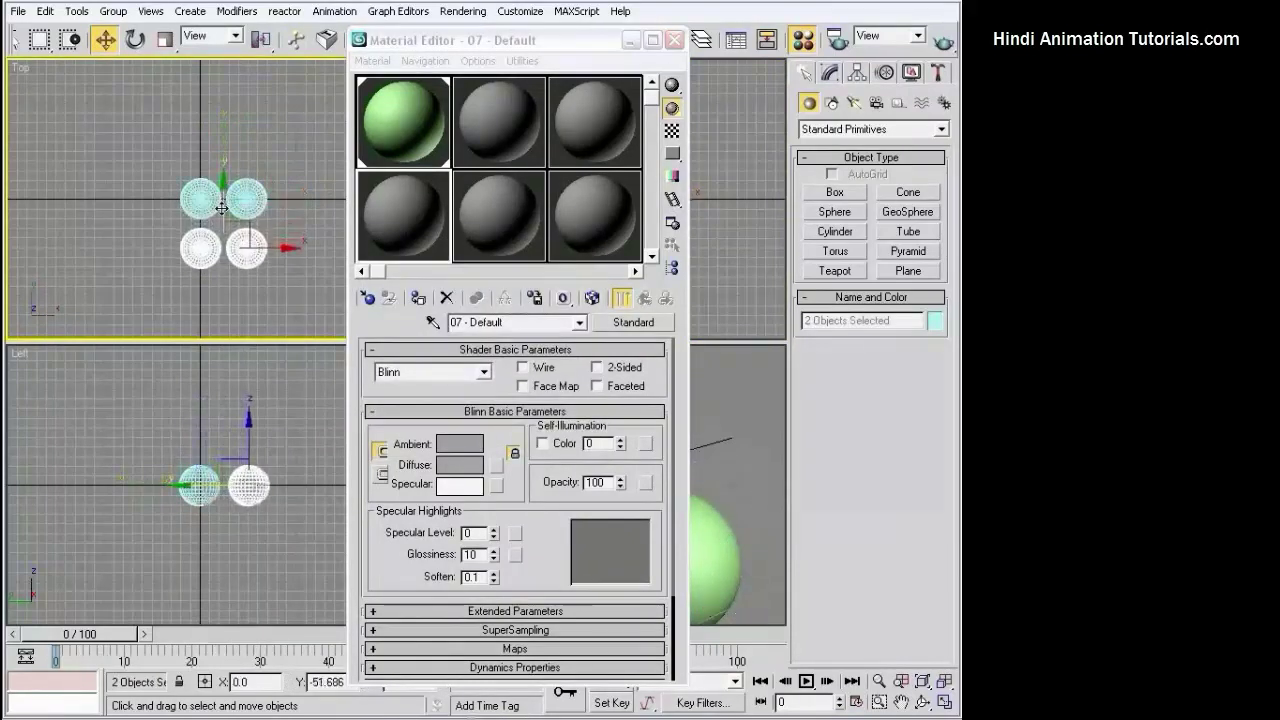
click(484, 437)
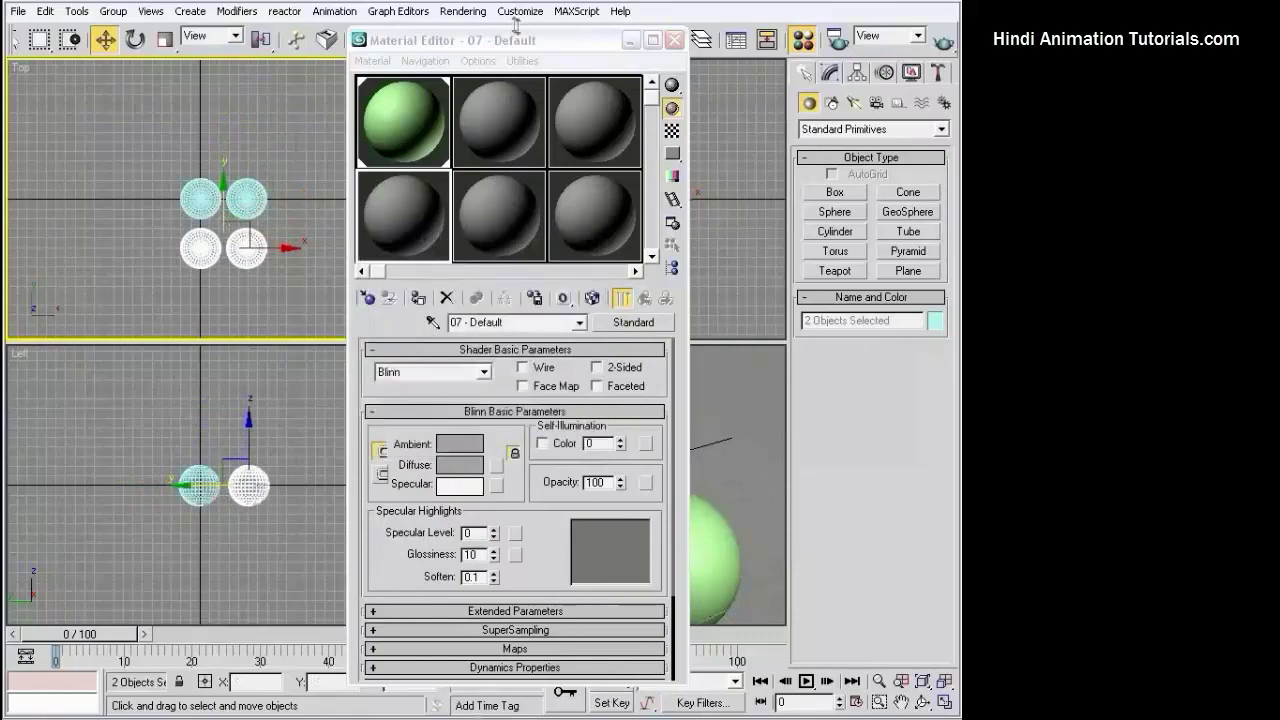
drag(526, 40, 210, 34)
Turn off Show Grid in the Perspective view so the four spheres sit on plain grey
scroll(538, 421, down, 2)
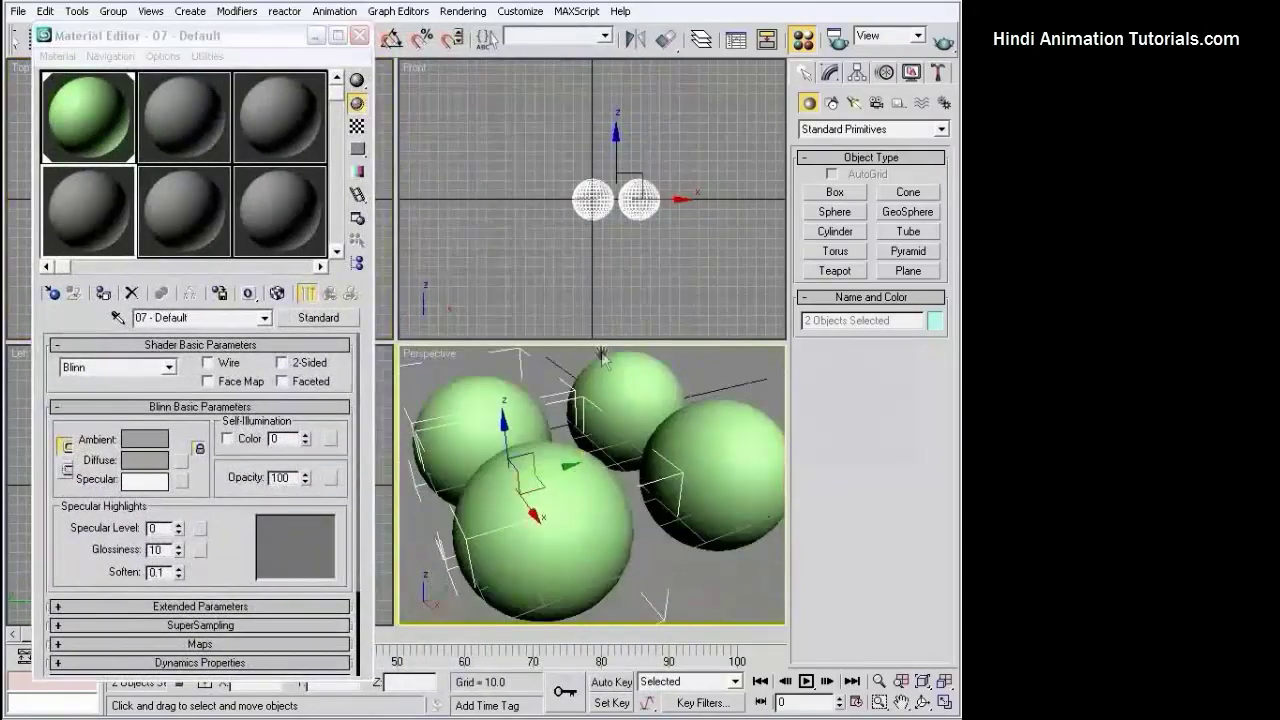
scroll(560, 390, down, 4)
scroll(593, 361, up, 4)
mouse_move(592, 386)
alt+middle_down()
mouse_move(622, 417)
mouse_move(640, 410)
mouse_move(610, 425)
mouse_move(630, 420)
alt+middle_up()
click(494, 378)
right_click(437, 356)
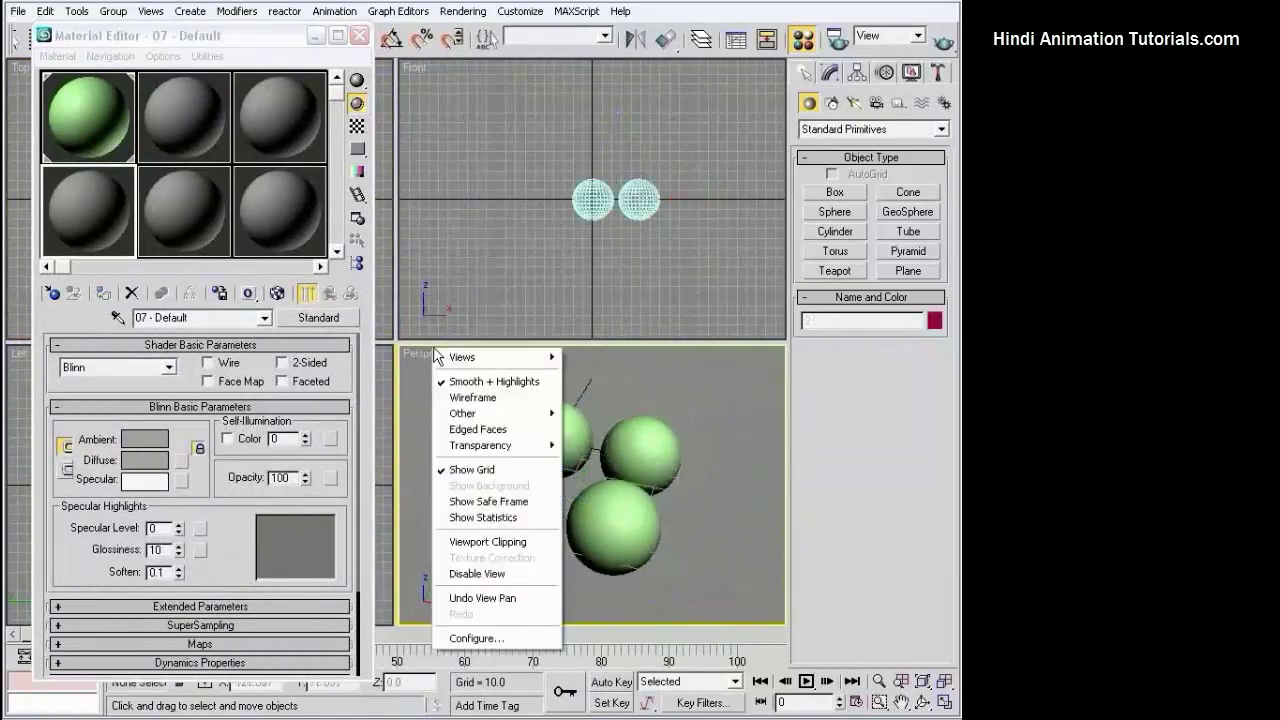
click(470, 469)
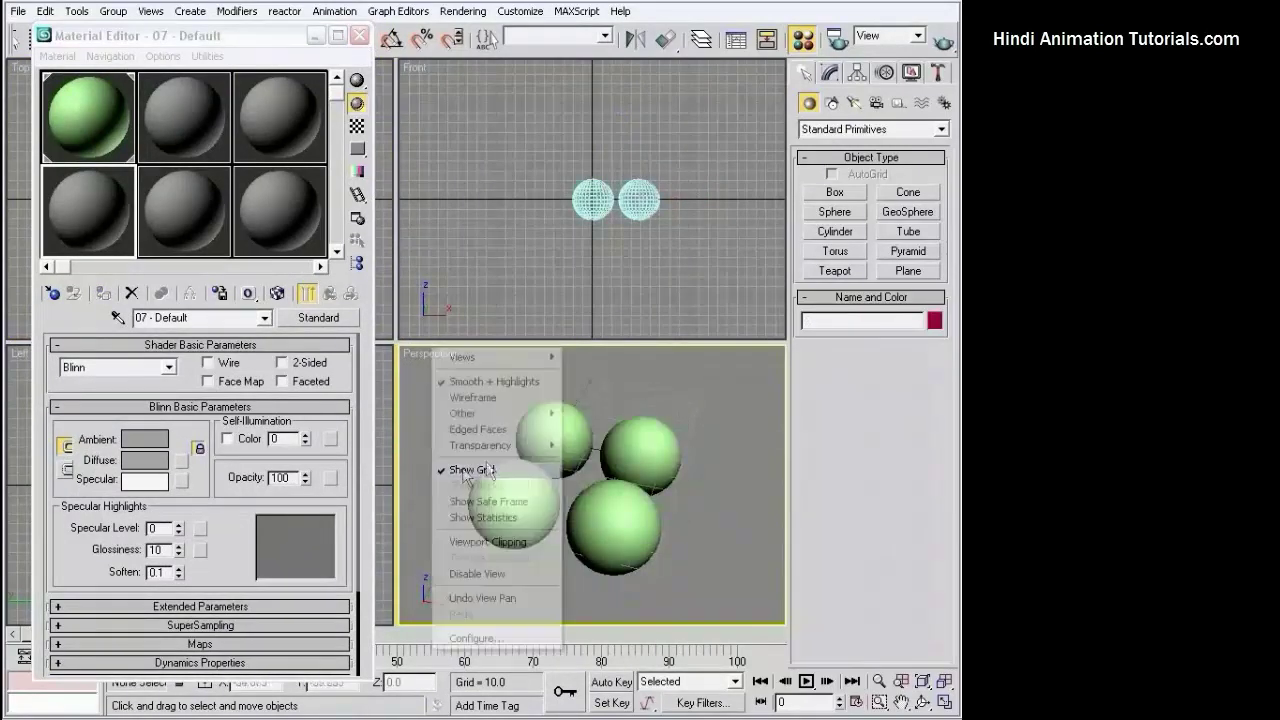
mouse_move(656, 378)
middle_down()
mouse_move(650, 390)
mouse_move(660, 382)
middle_up()
Colour the second sample slot lavender and the third light yellow
click(181, 147)
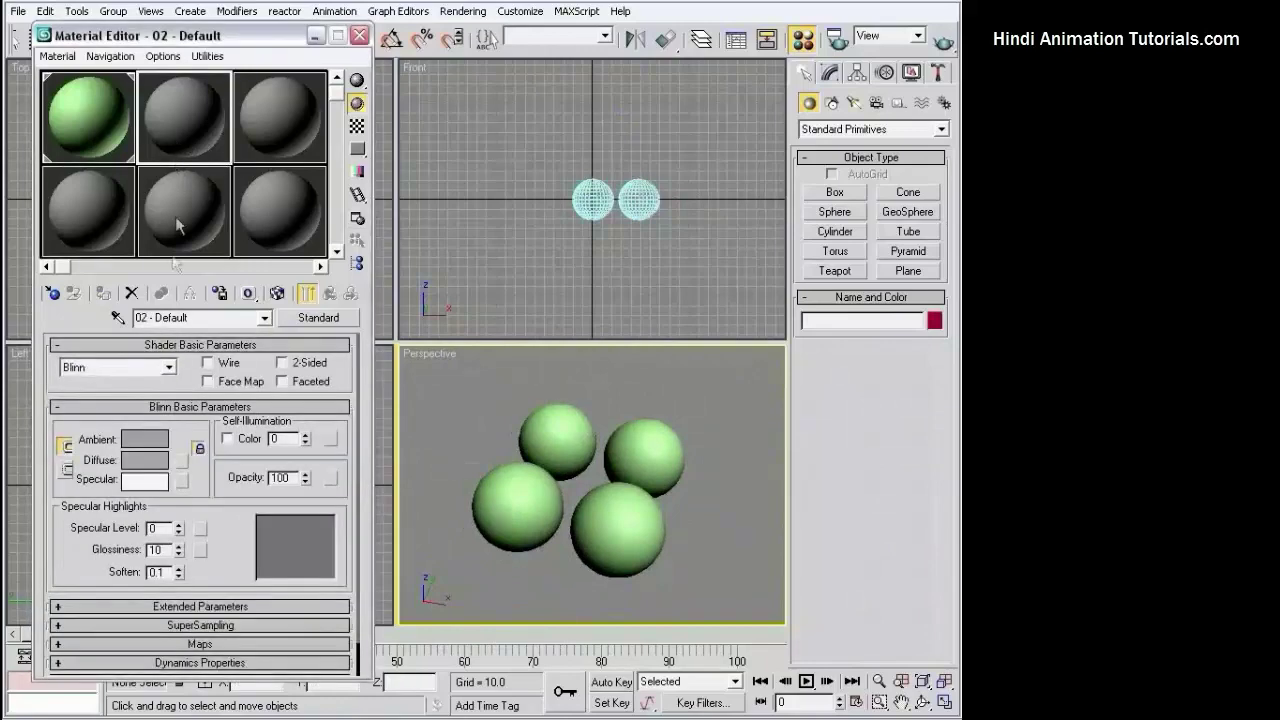
click(137, 446)
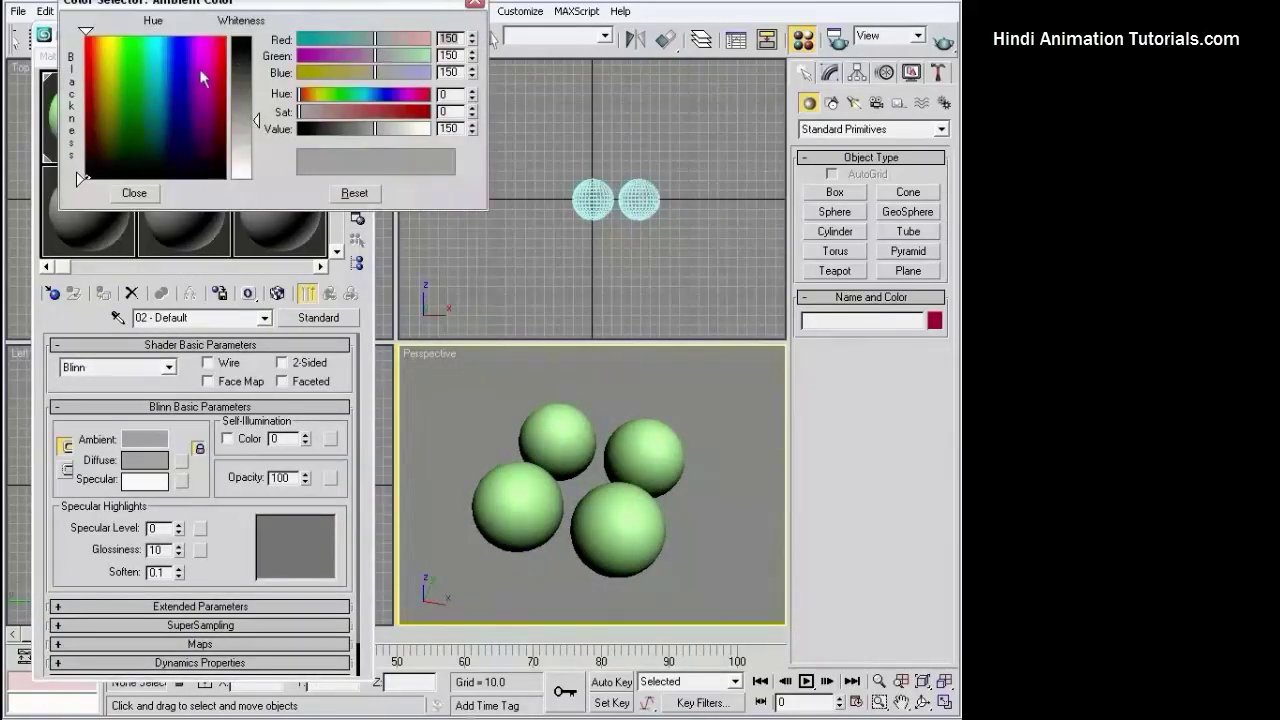
click(190, 77)
click(134, 193)
click(250, 120)
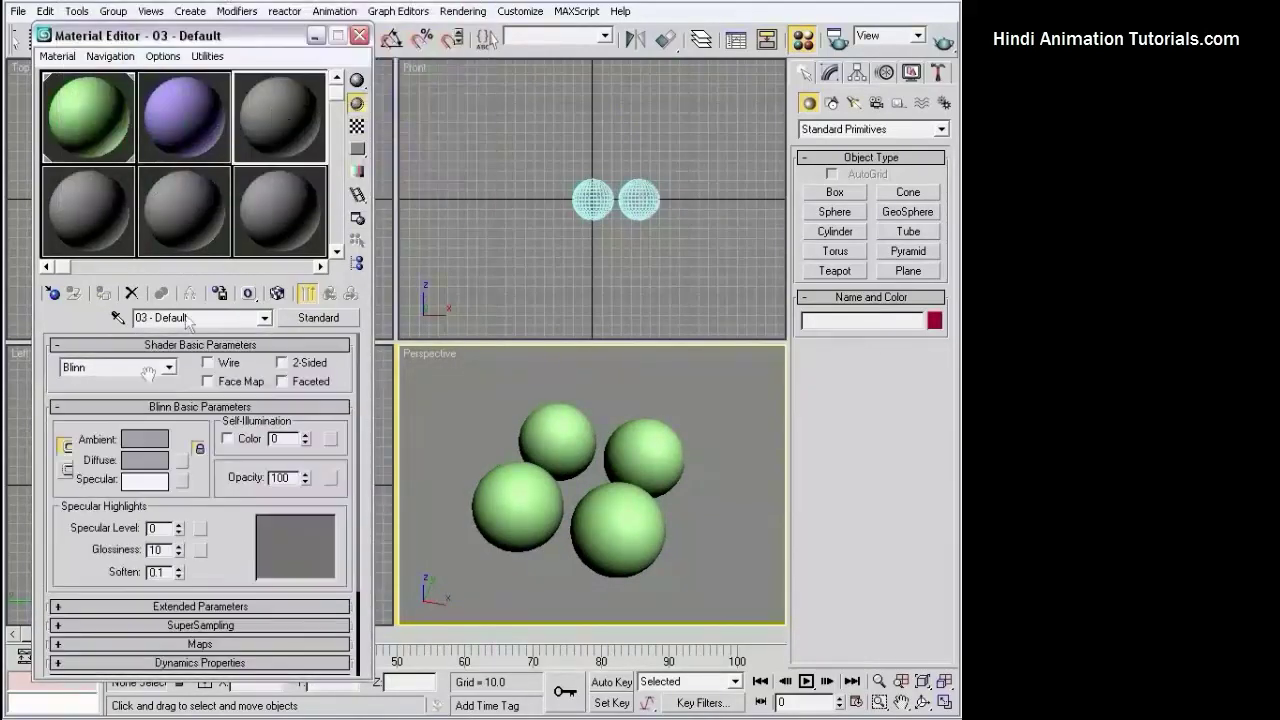
click(141, 444)
drag(130, 80, 110, 50)
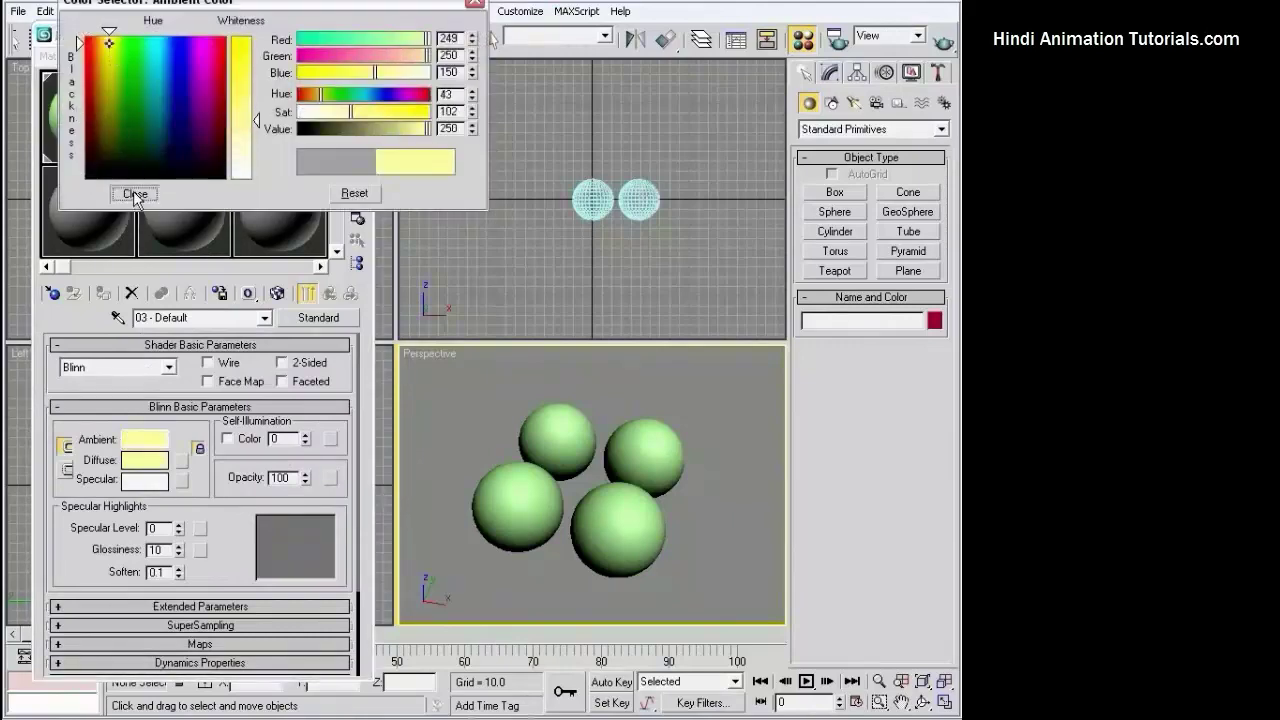
click(134, 193)
Colour the fourth sample slot light orange, then reactivate the purple slot and select the top-left sphere
click(94, 226)
click(145, 442)
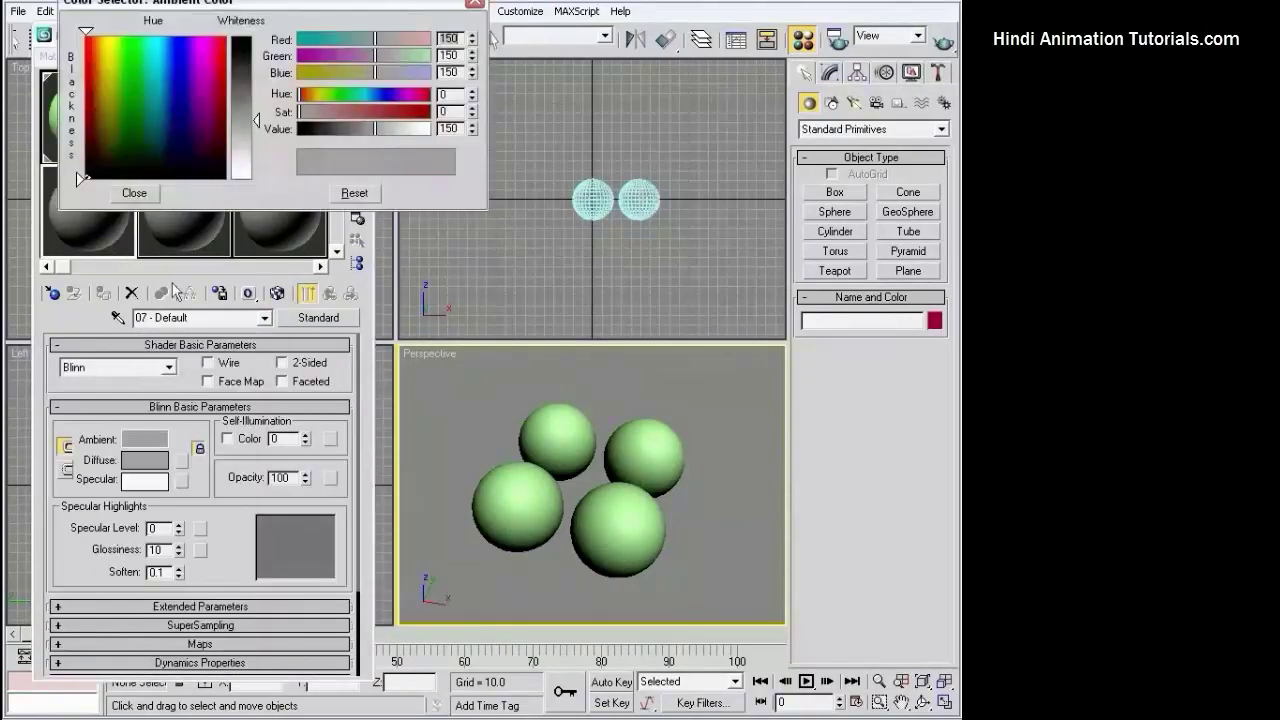
click(105, 57)
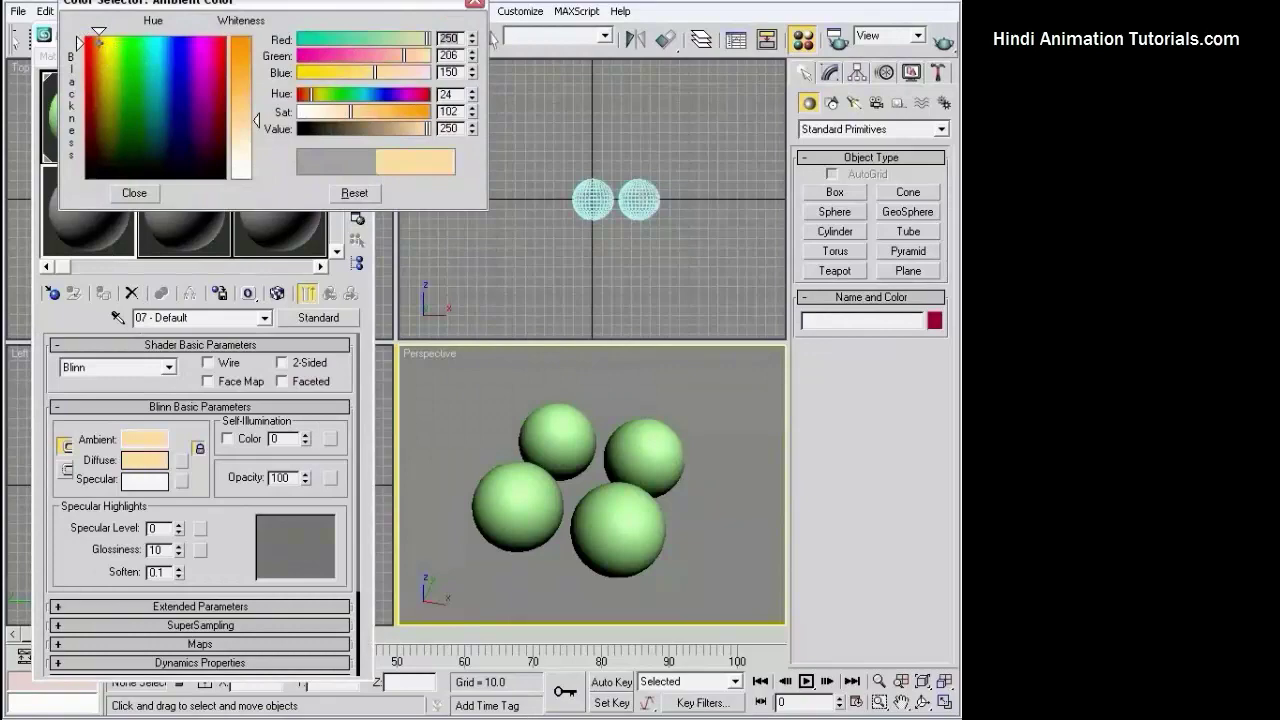
click(134, 193)
click(184, 115)
click(546, 421)
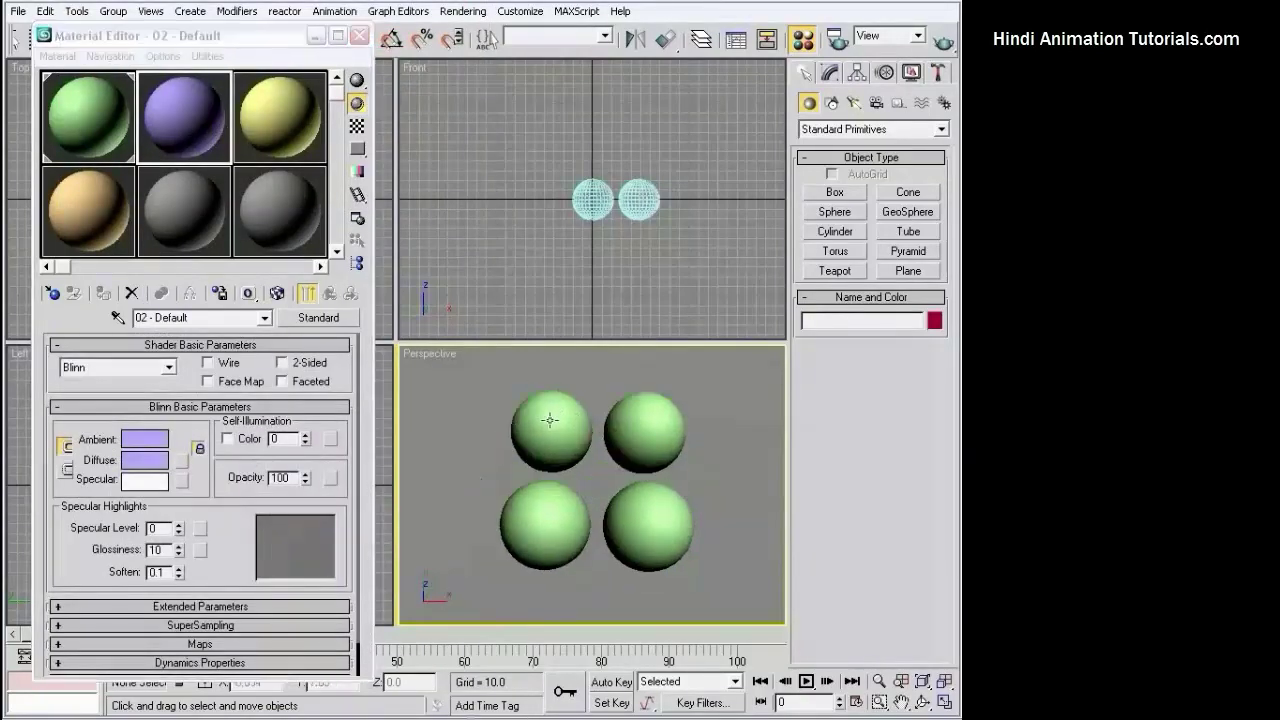
Apply purple to the top-left sphere, yellow to the top-right, and light orange to the bottom-right
drag(186, 130, 550, 437)
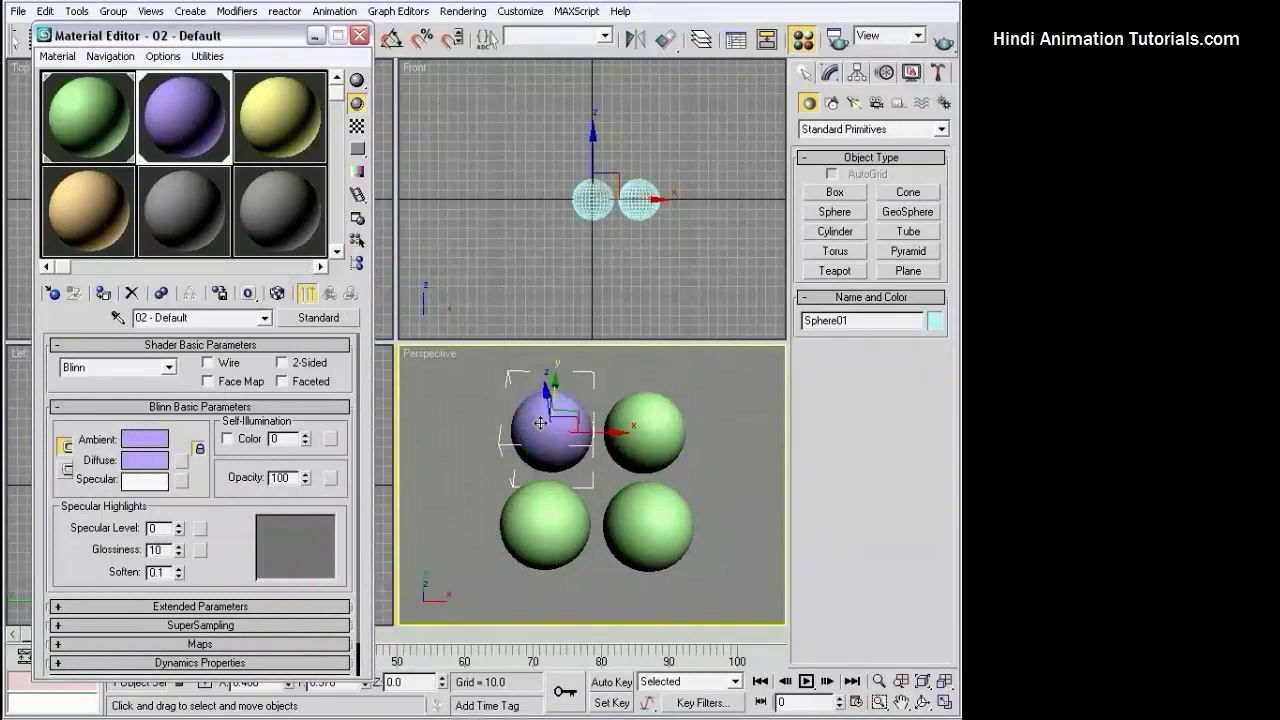
click(645, 430)
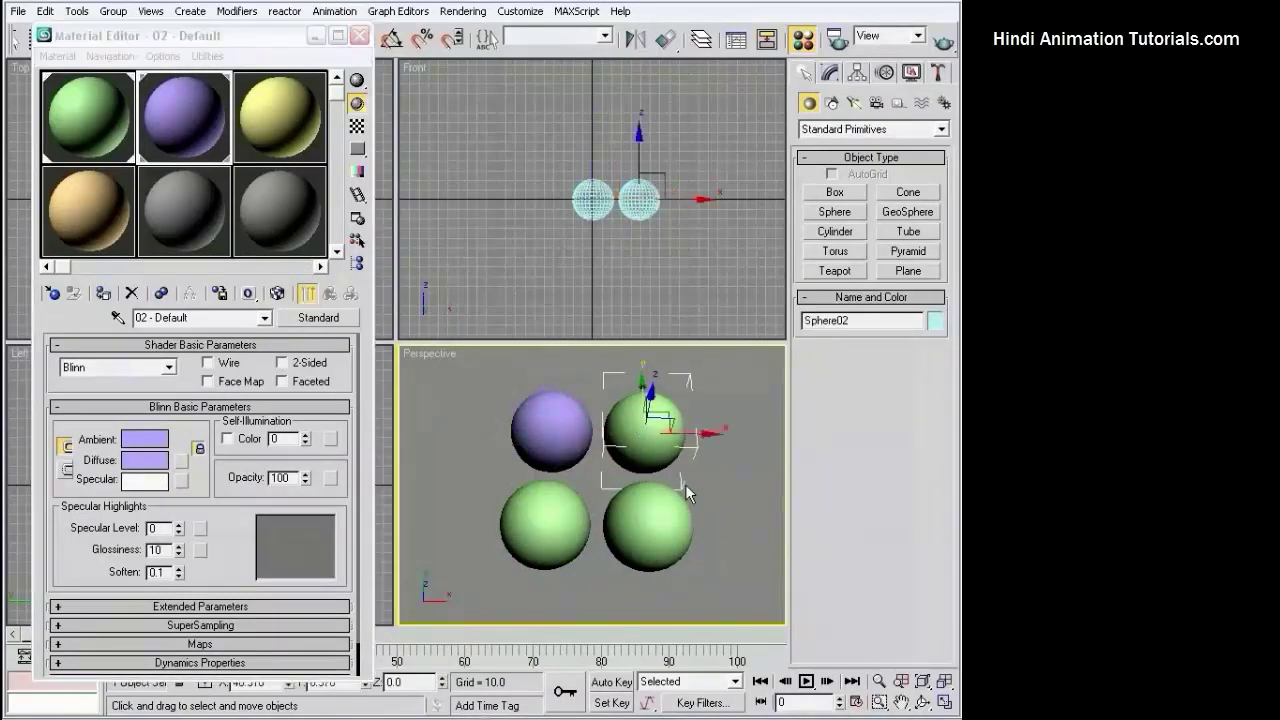
click(286, 136)
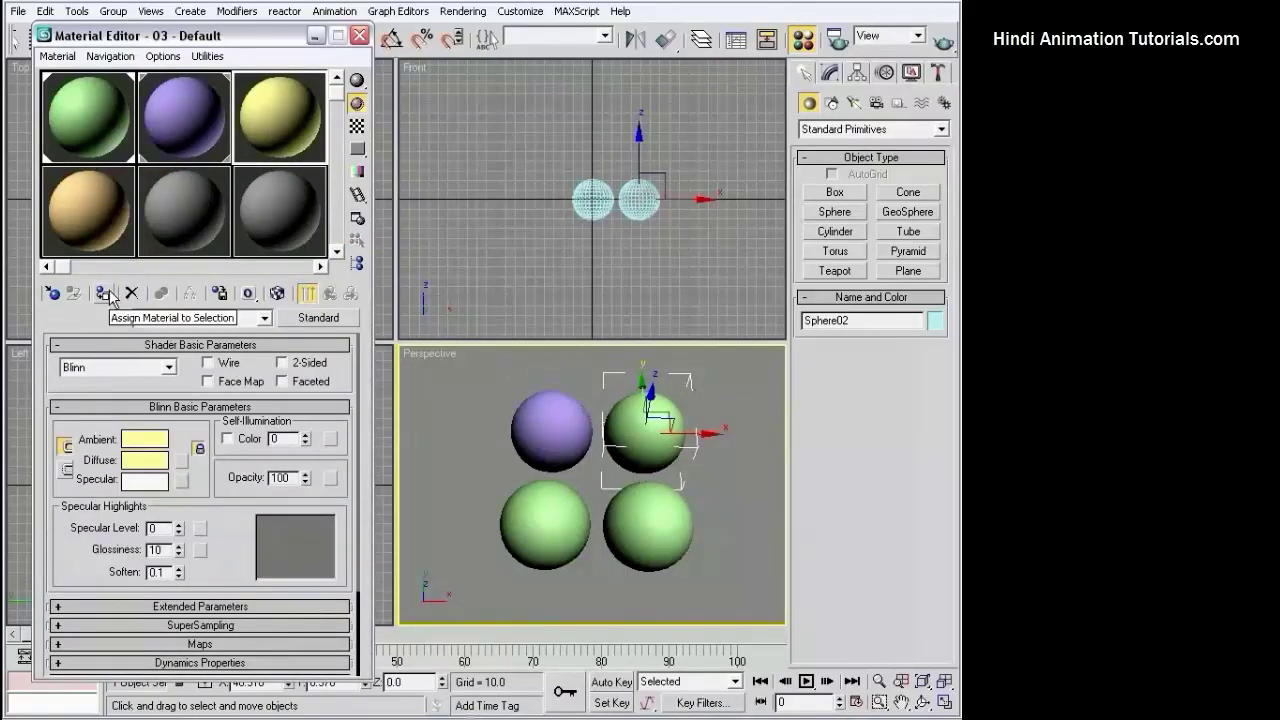
click(103, 293)
click(484, 540)
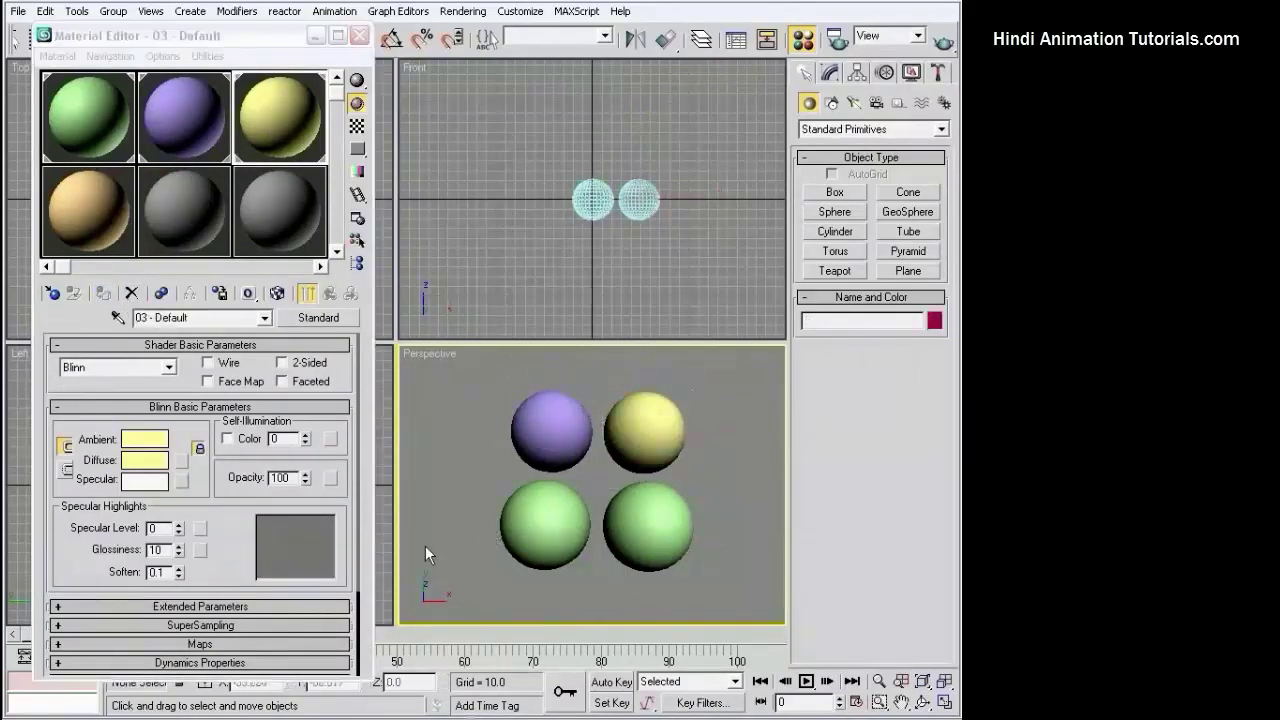
click(655, 508)
click(100, 220)
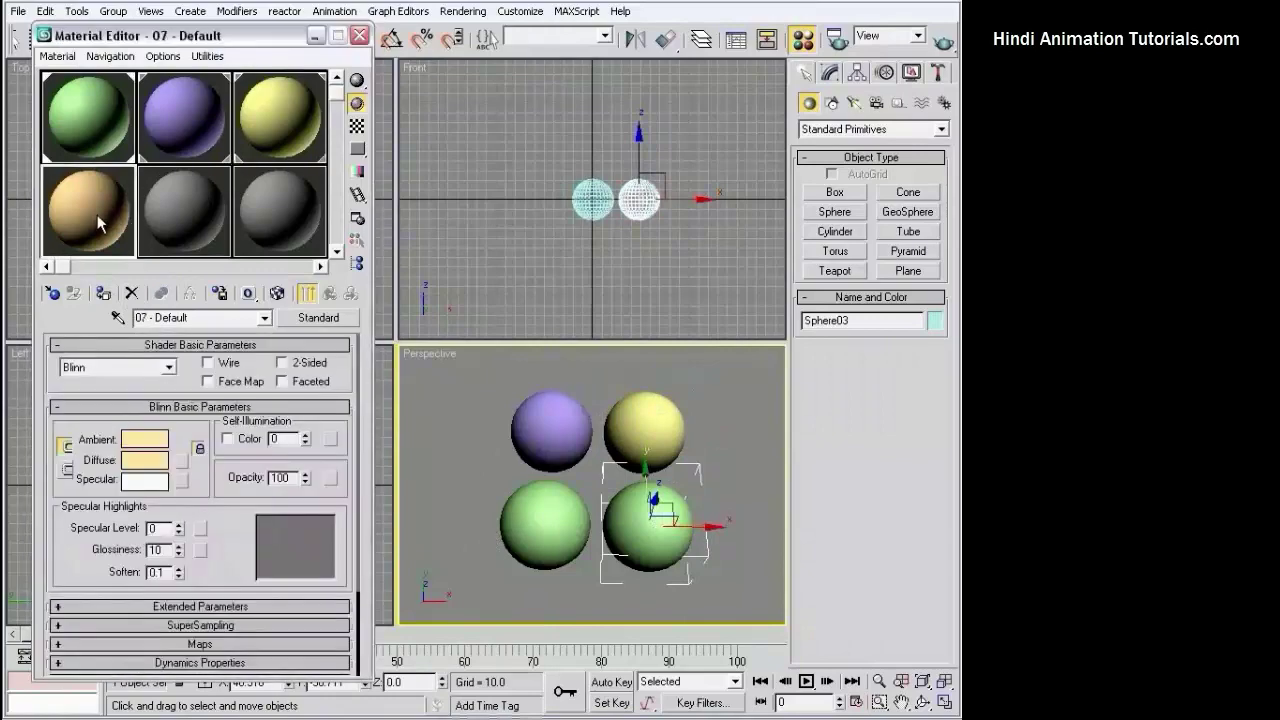
click(103, 293)
click(740, 472)
Set the fifth sample slot's ambient colour to light blue
click(185, 210)
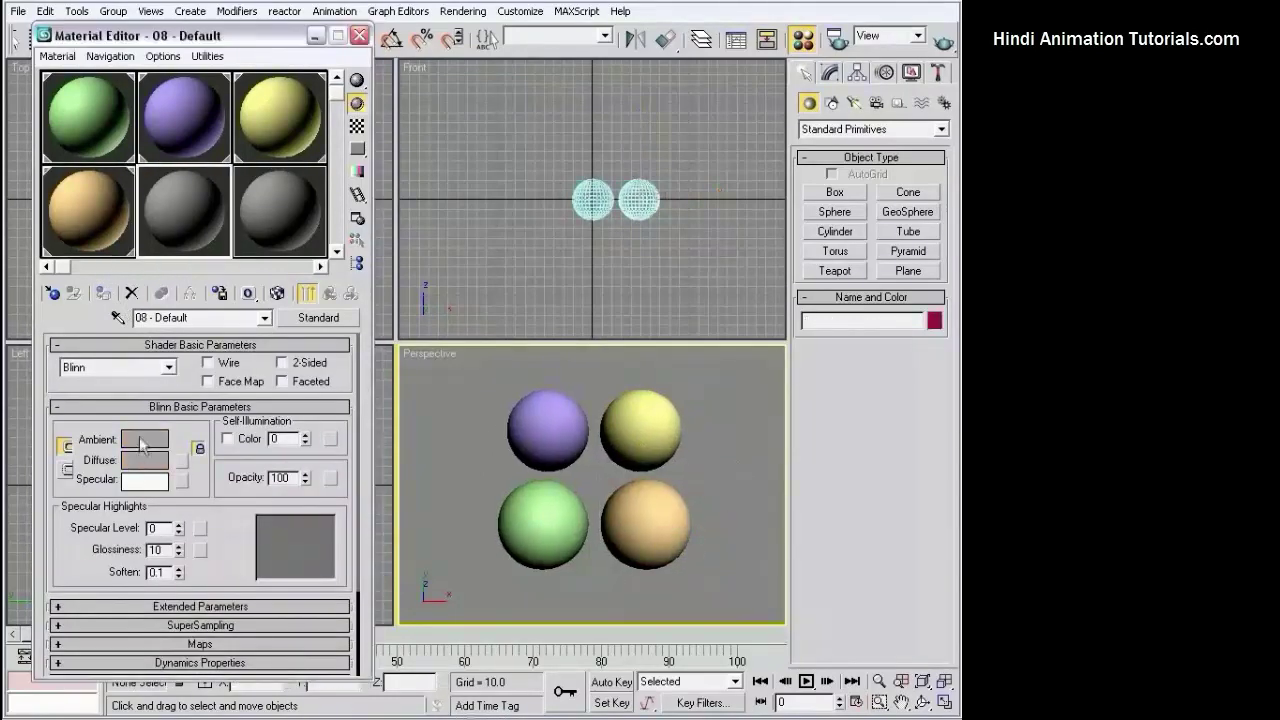
click(145, 439)
click(177, 76)
drag(166, 51, 92, 60)
click(134, 193)
Set the sixth sample slot's ambient colour to pink, then activate green slot 01
click(280, 232)
click(145, 439)
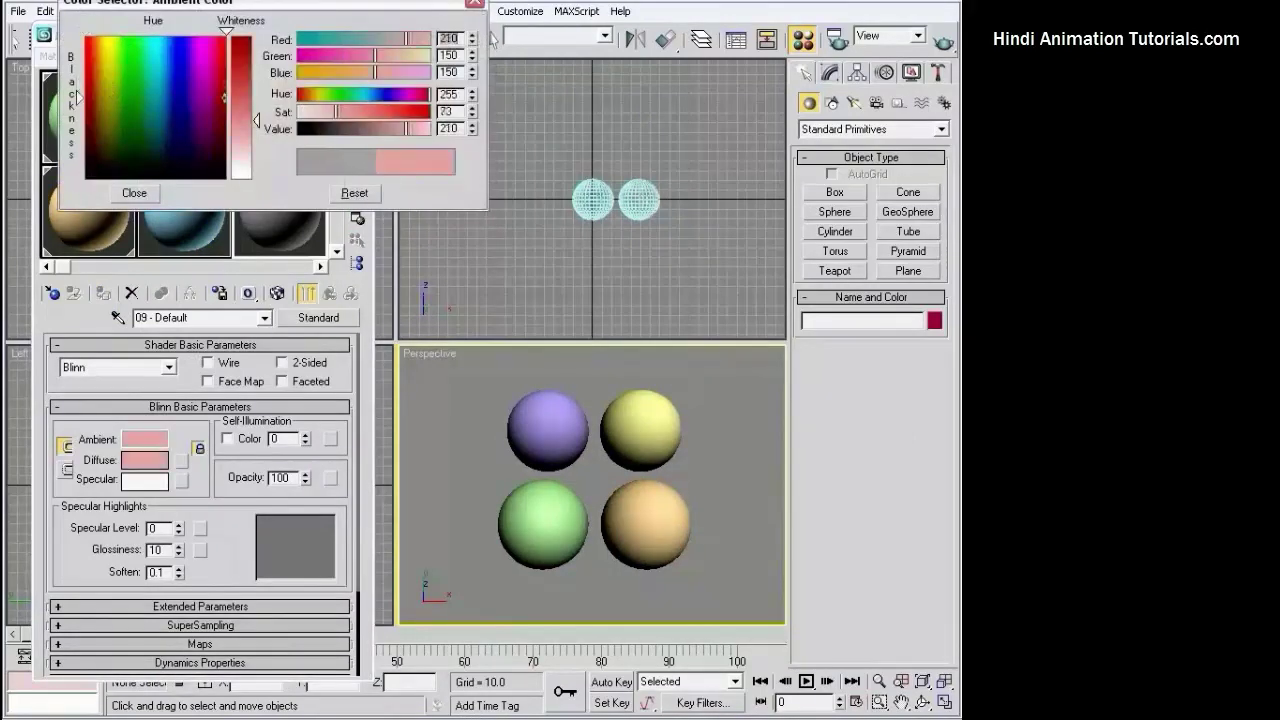
click(134, 193)
click(443, 392)
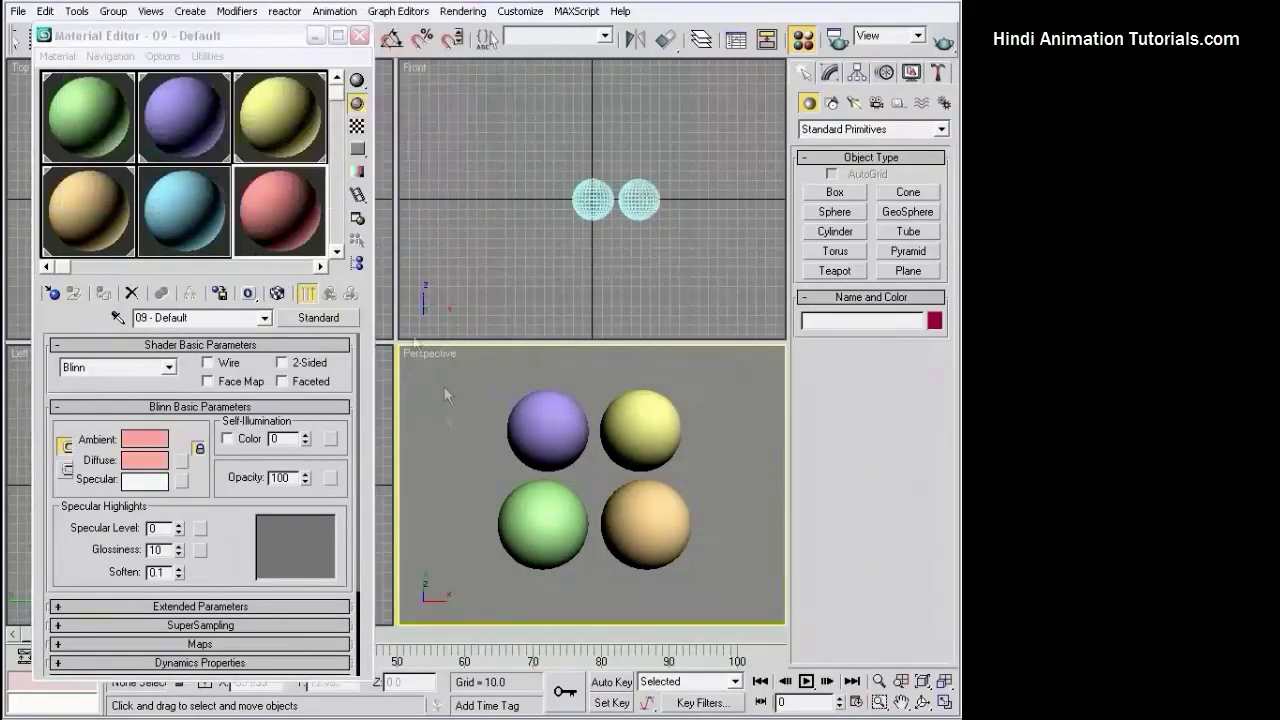
click(97, 108)
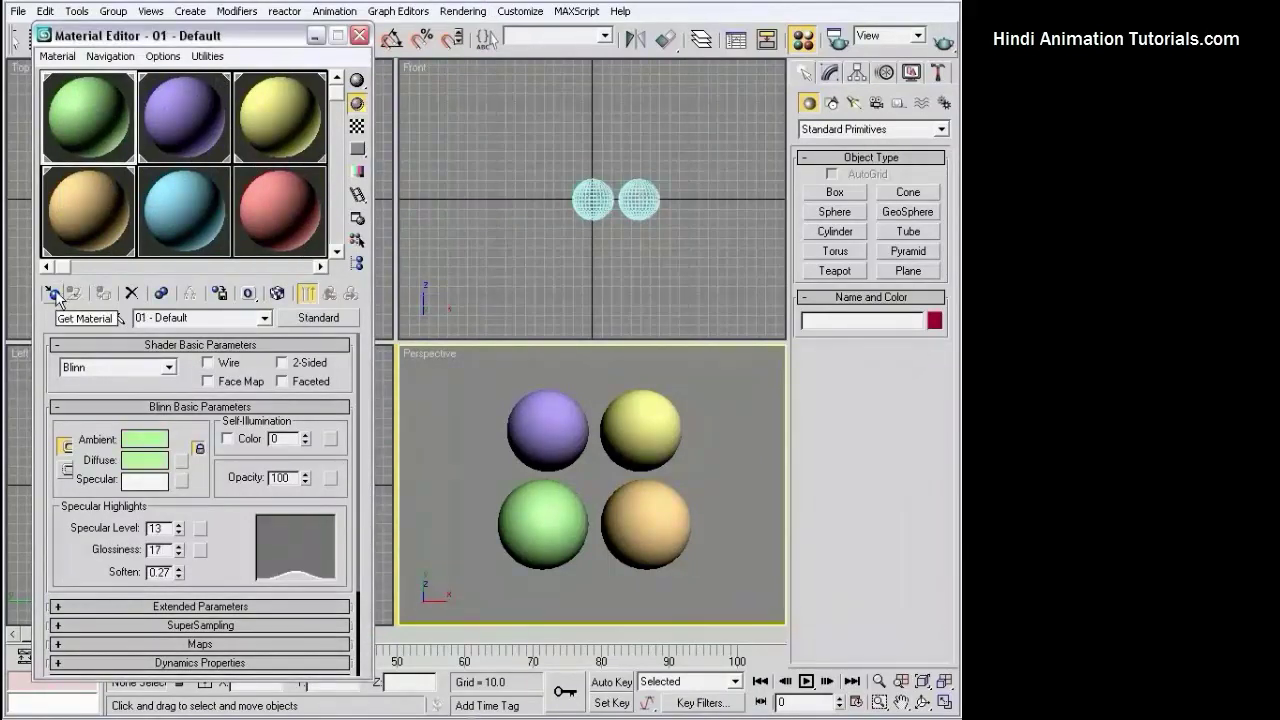
Replace the green first slot with a new Standard material, Material #25, via Get Material
click(57, 56)
click(80, 78)
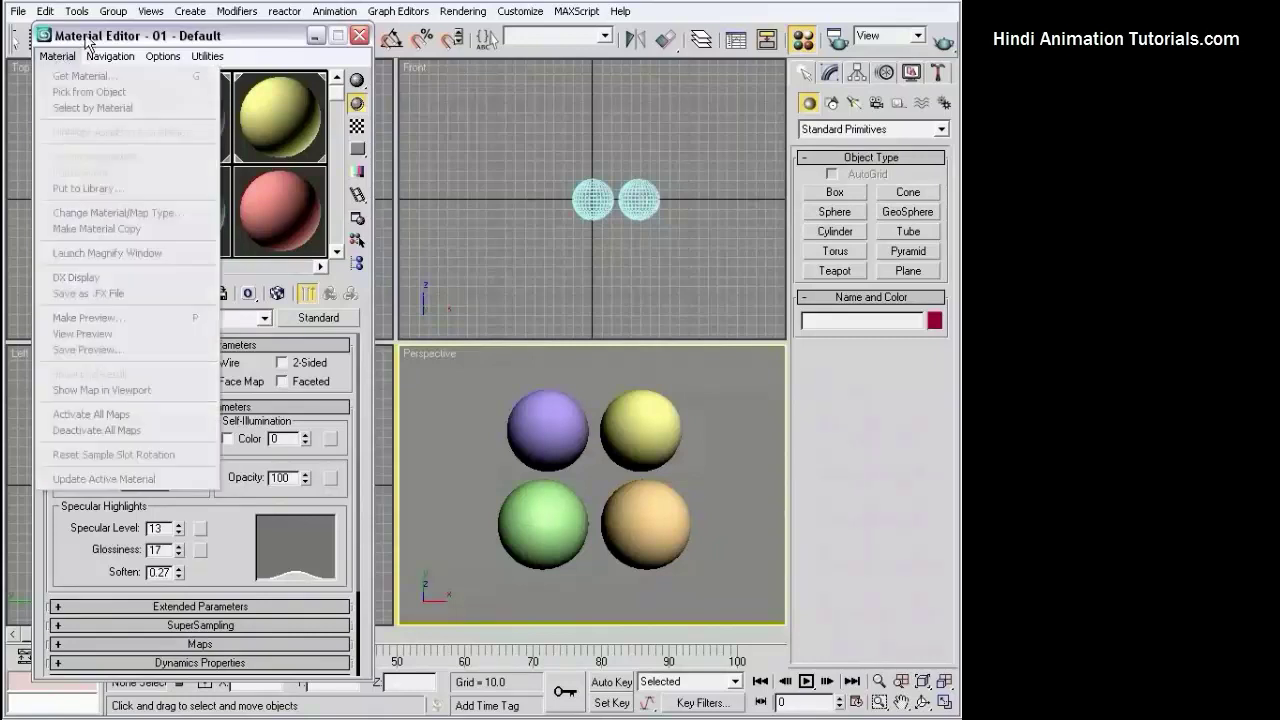
click(53, 293)
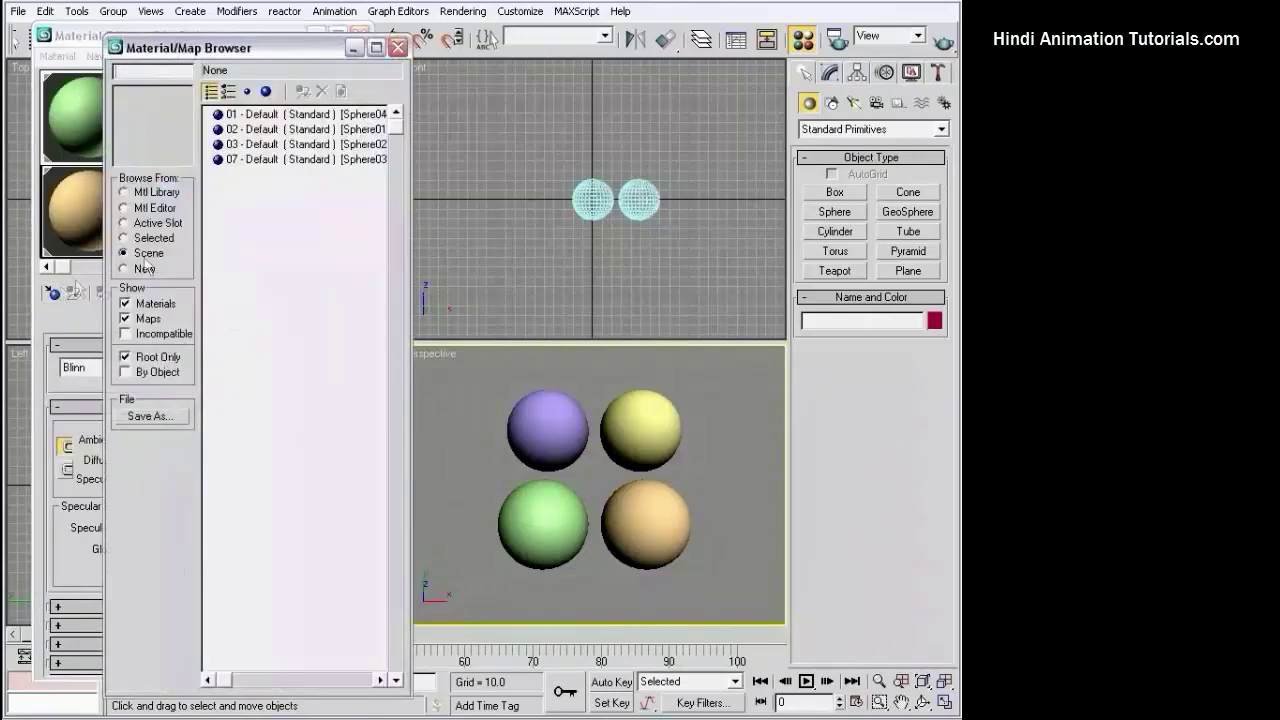
click(146, 268)
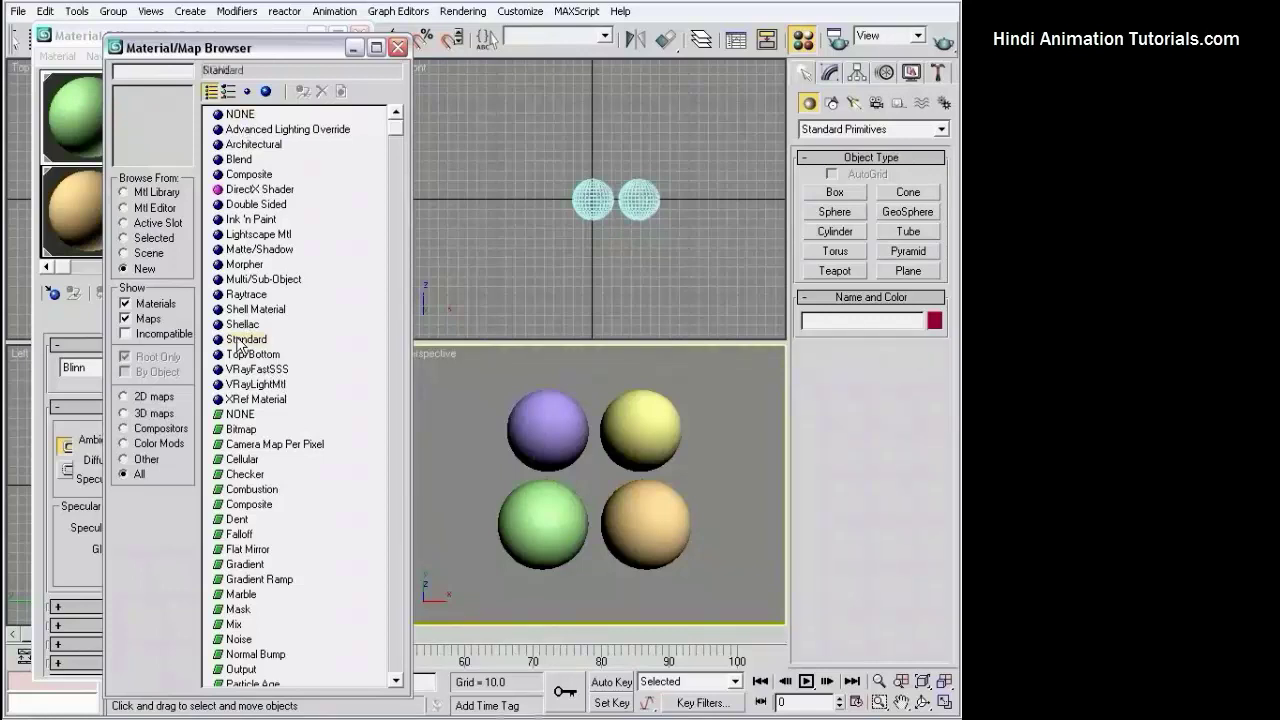
double_click(240, 340)
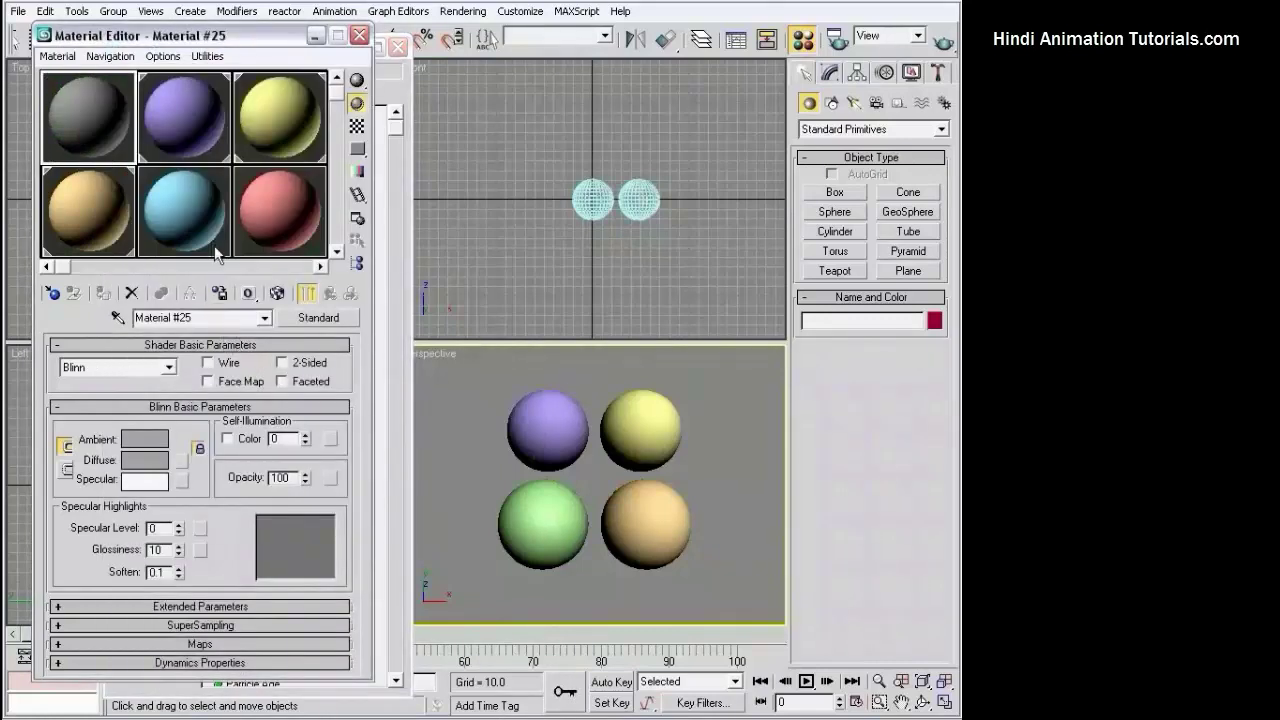
Darken Material #25's colour to dark navy blue
click(156, 442)
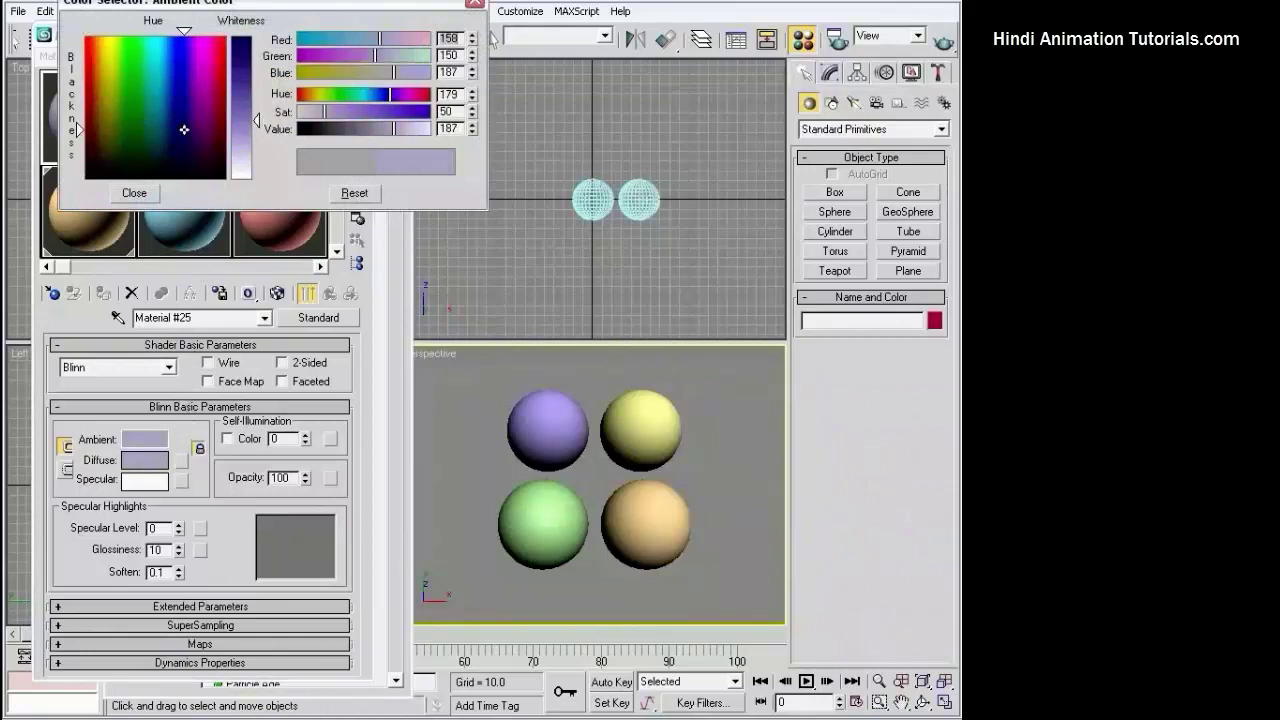
drag(257, 122, 253, 38)
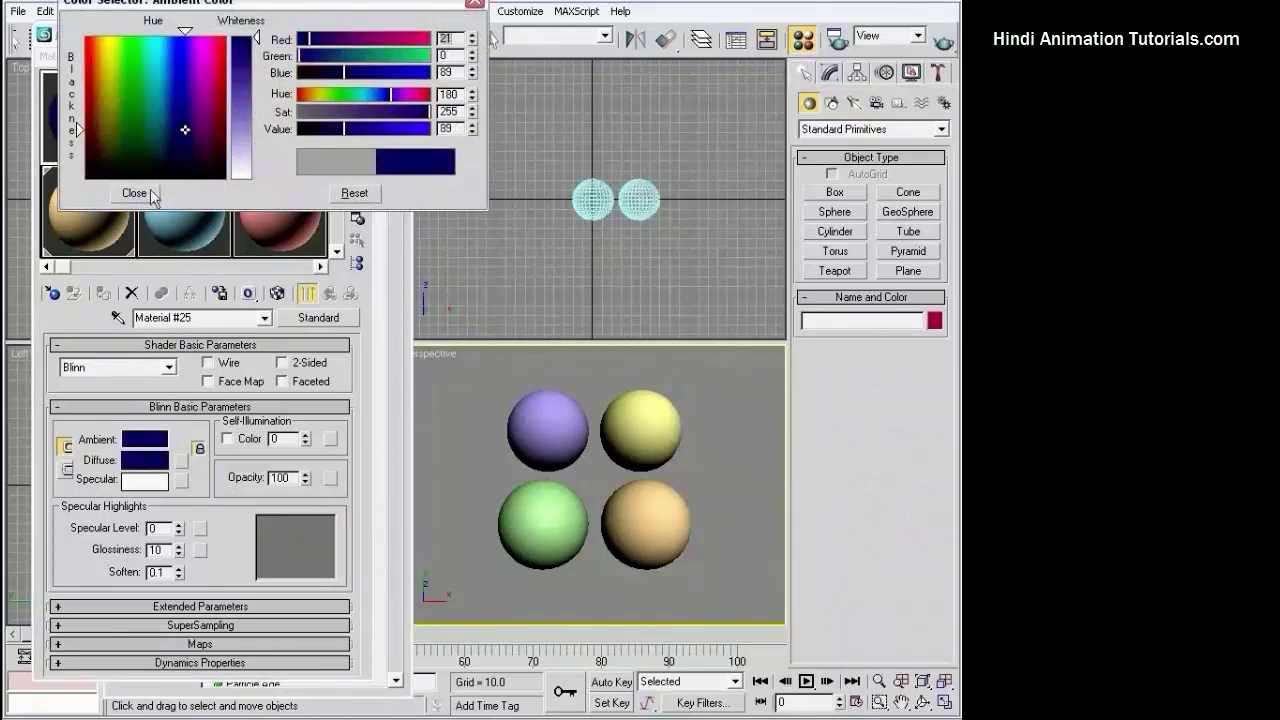
click(152, 195)
Clone the yellow sphere to the right and assign Material #25 to the copy
click(648, 412)
drag(650, 408, 782, 434)
click(484, 437)
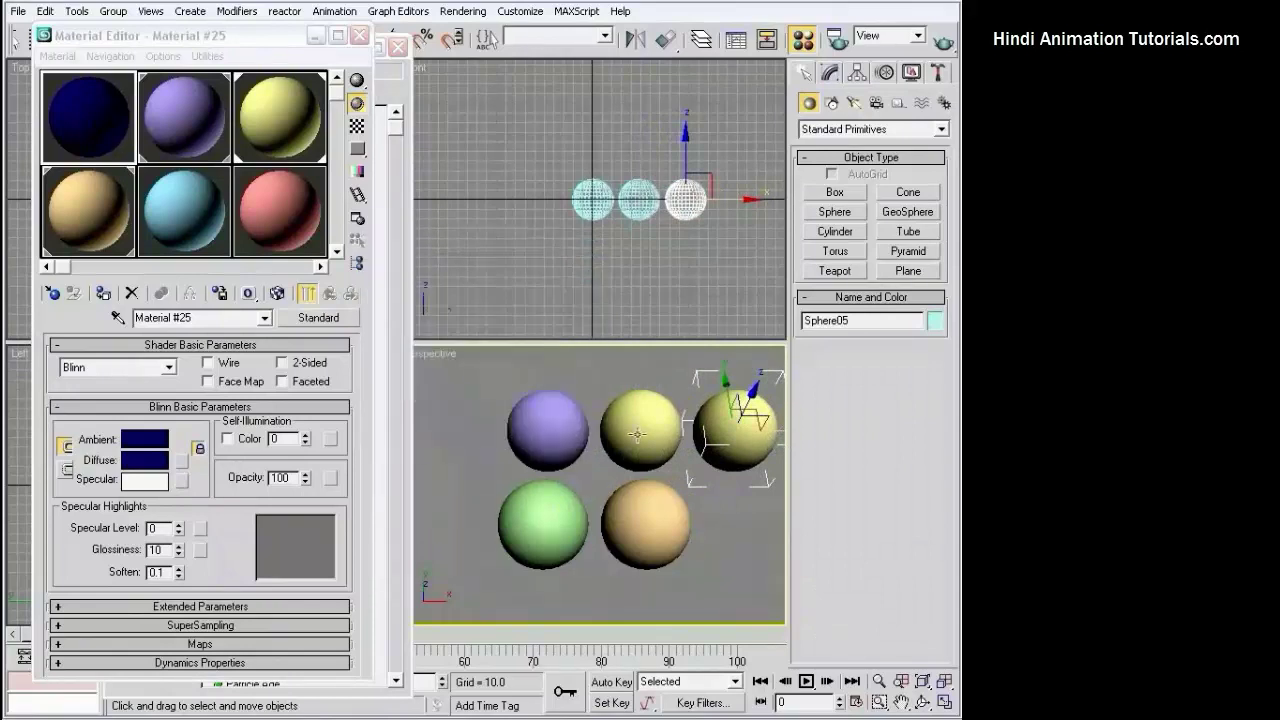
middle_drag(645, 433, 581, 428)
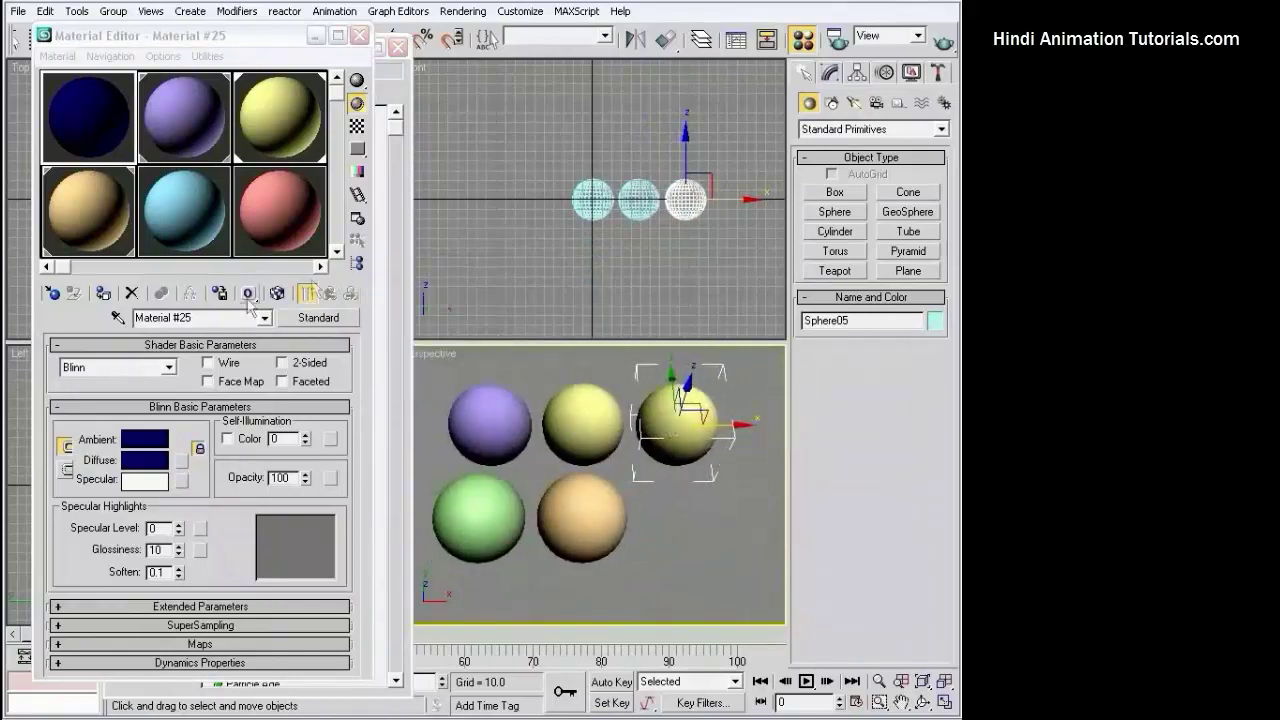
click(103, 293)
click(632, 503)
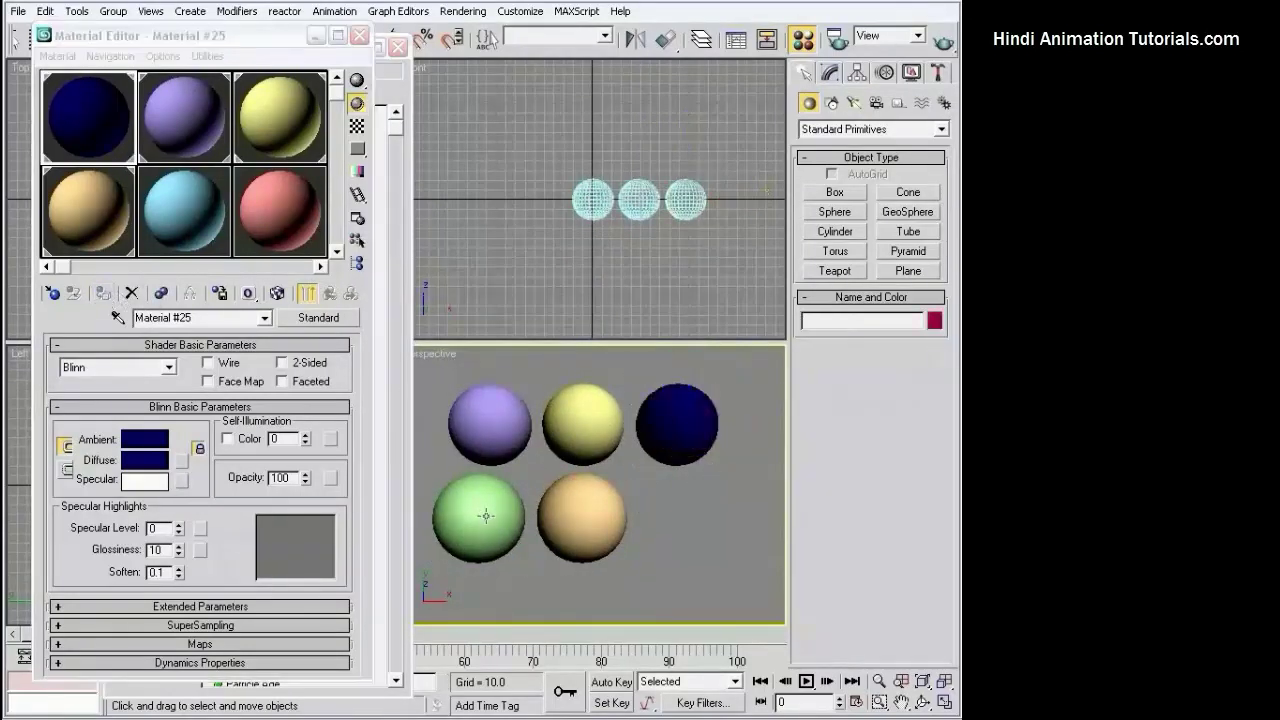
click(478, 514)
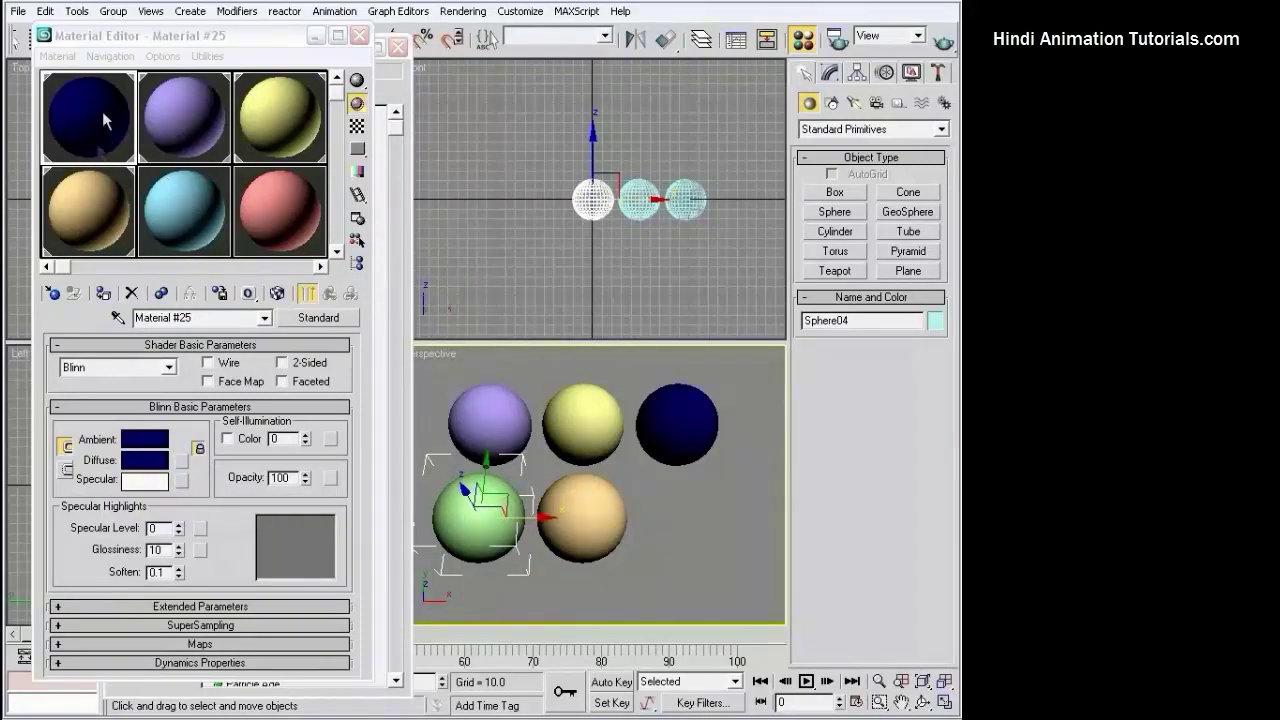
Reset the orange 07 - Default slot to a fresh grey material
click(194, 118)
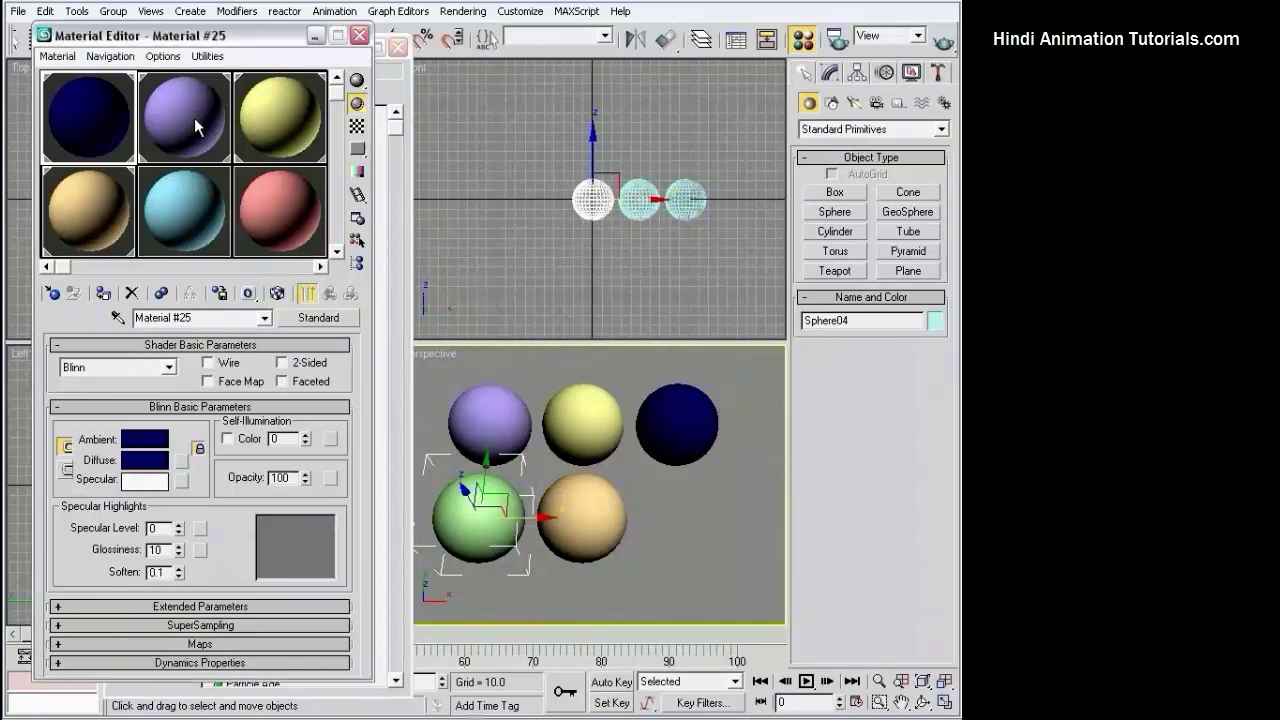
click(120, 120)
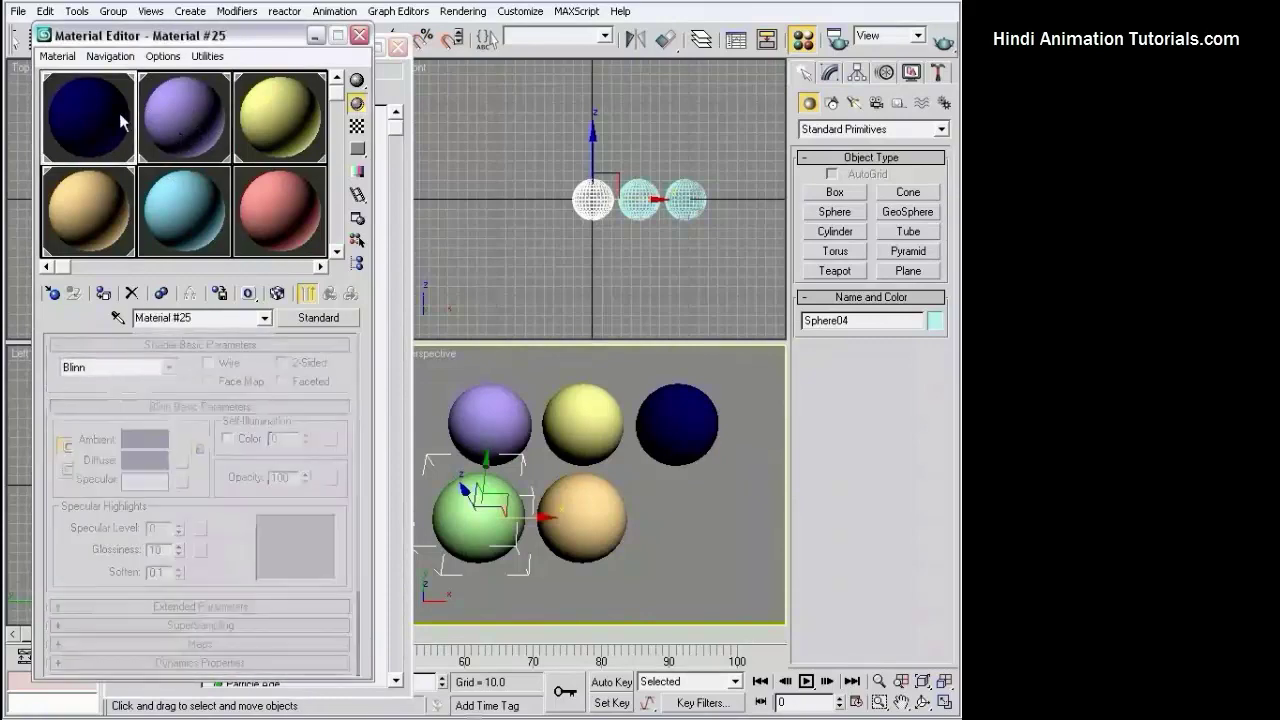
click(89, 196)
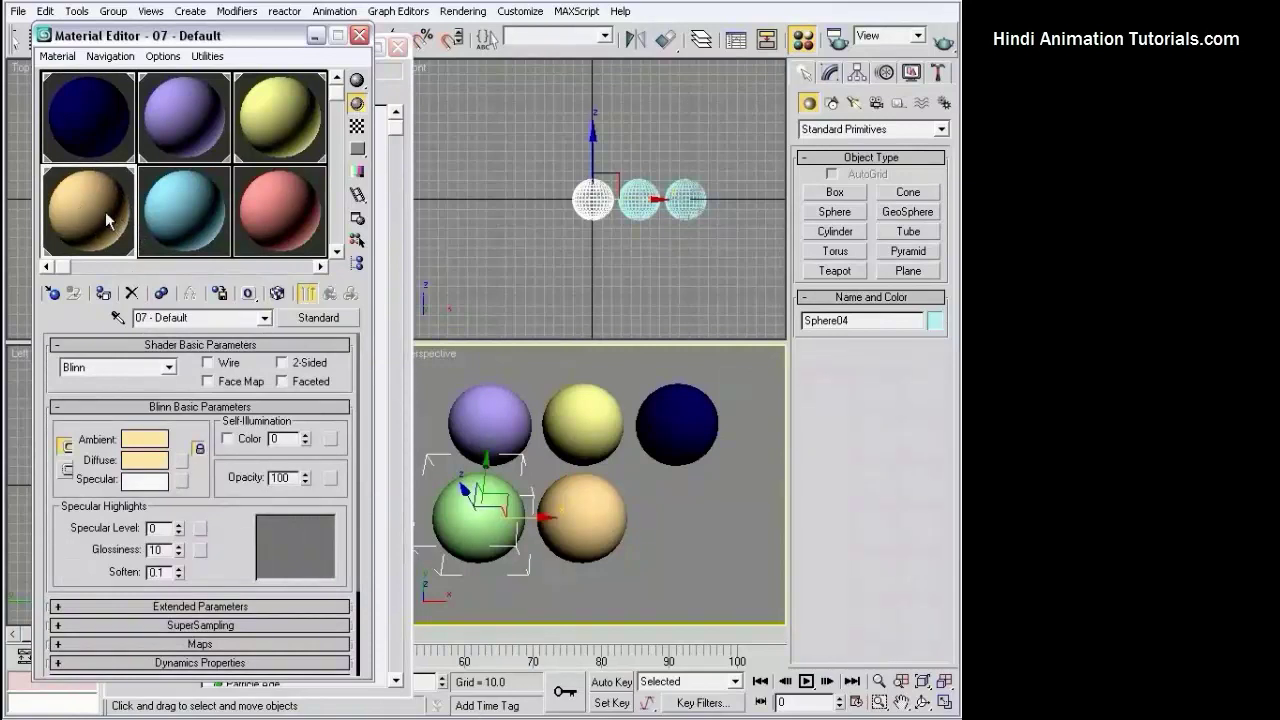
click(108, 205)
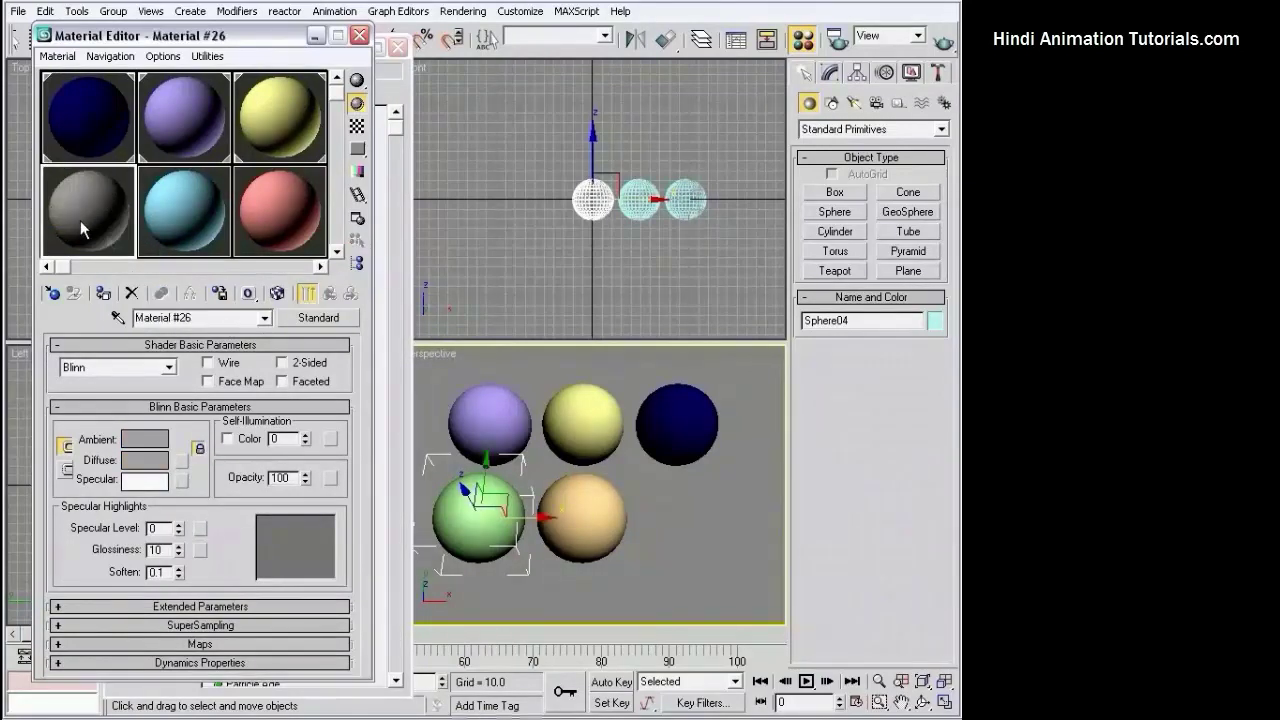
Load 01 - Default from the scene materials into the slot as an instance
click(318, 318)
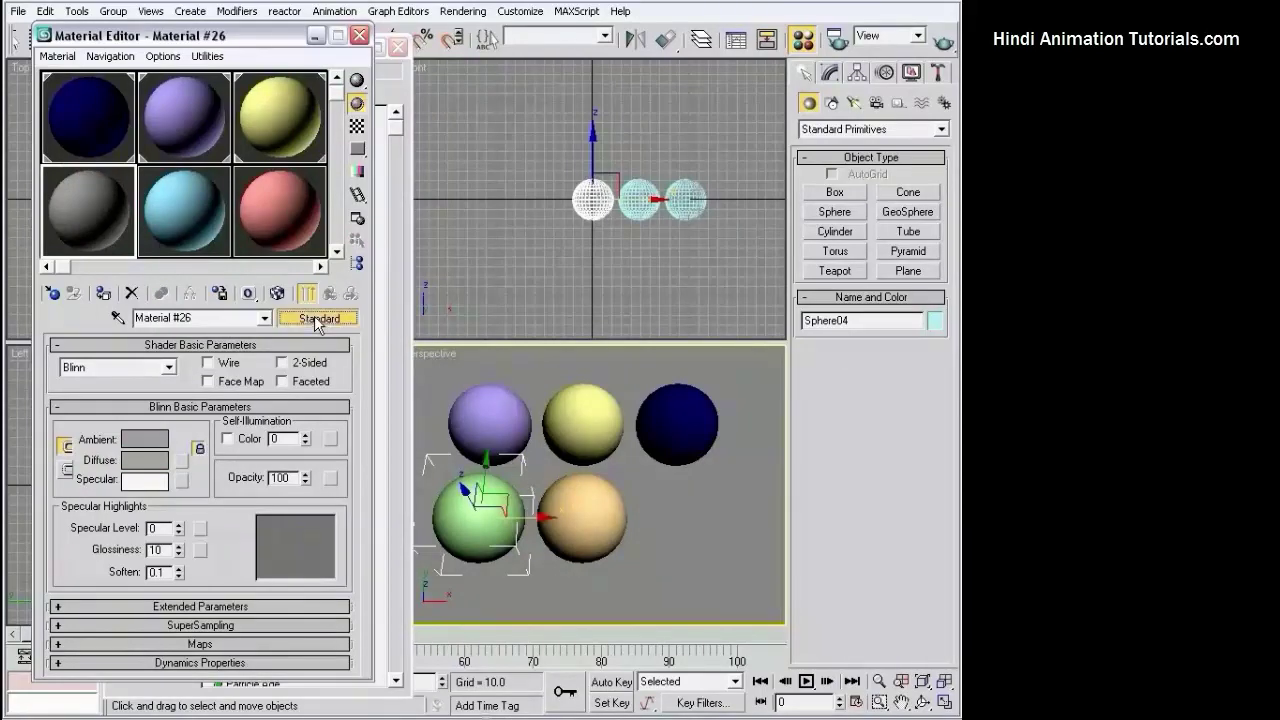
drag(258, 40, 468, 62)
click(328, 276)
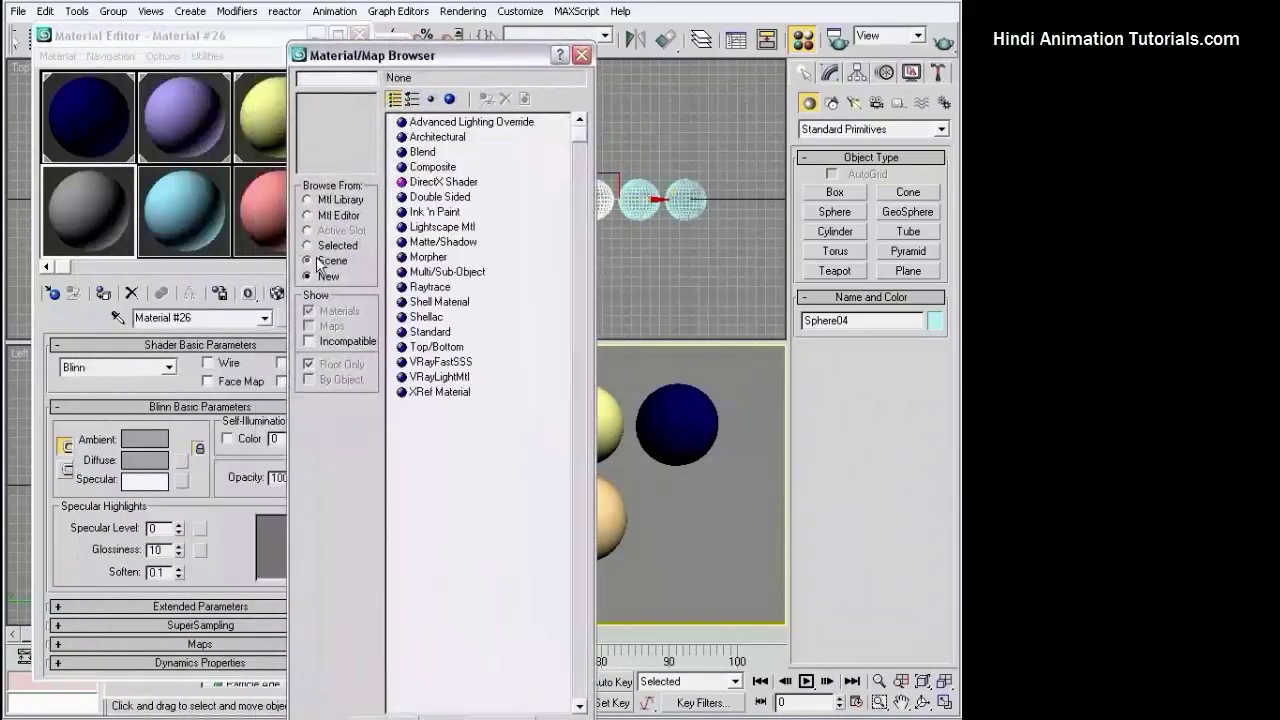
click(338, 261)
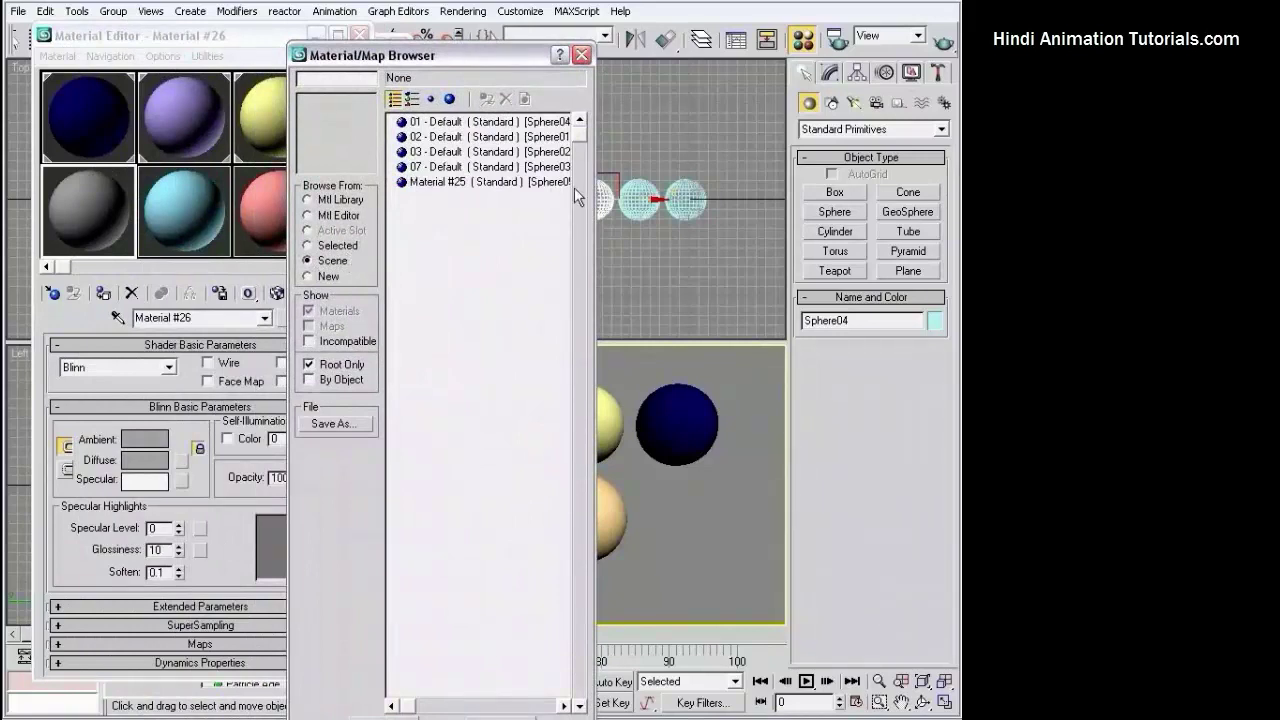
click(466, 182)
click(460, 122)
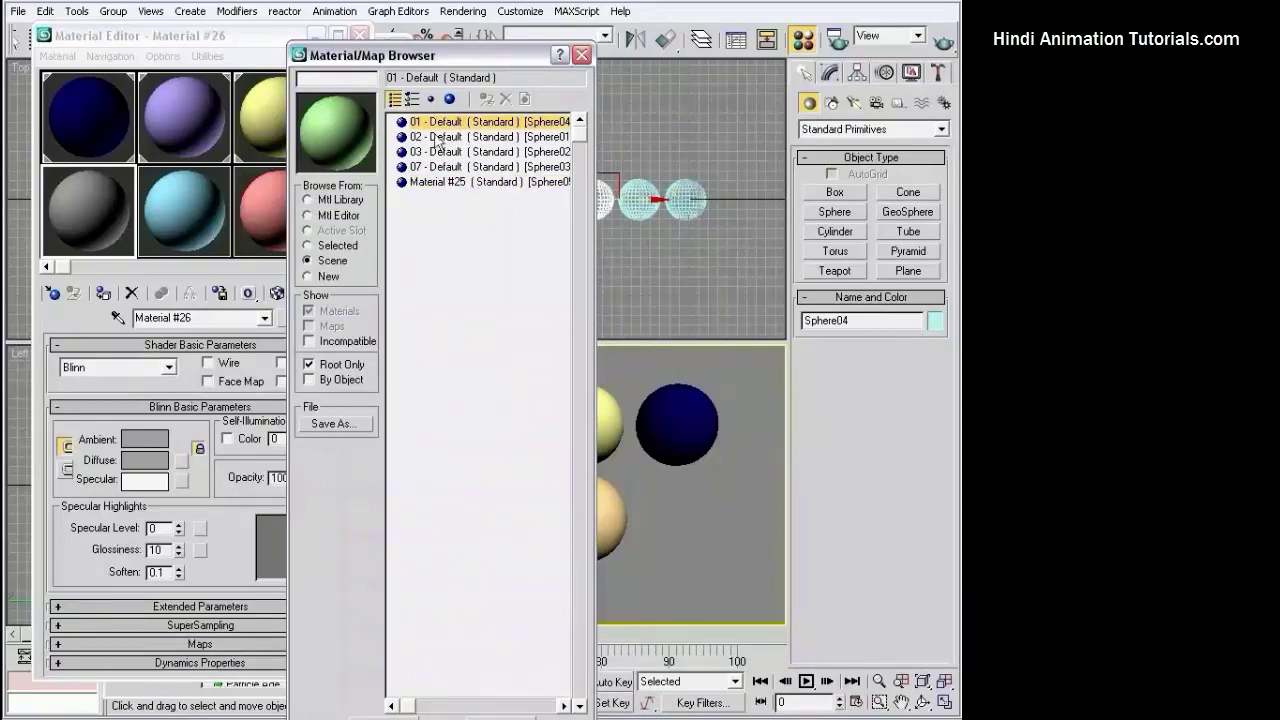
drag(497, 57, 509, 19)
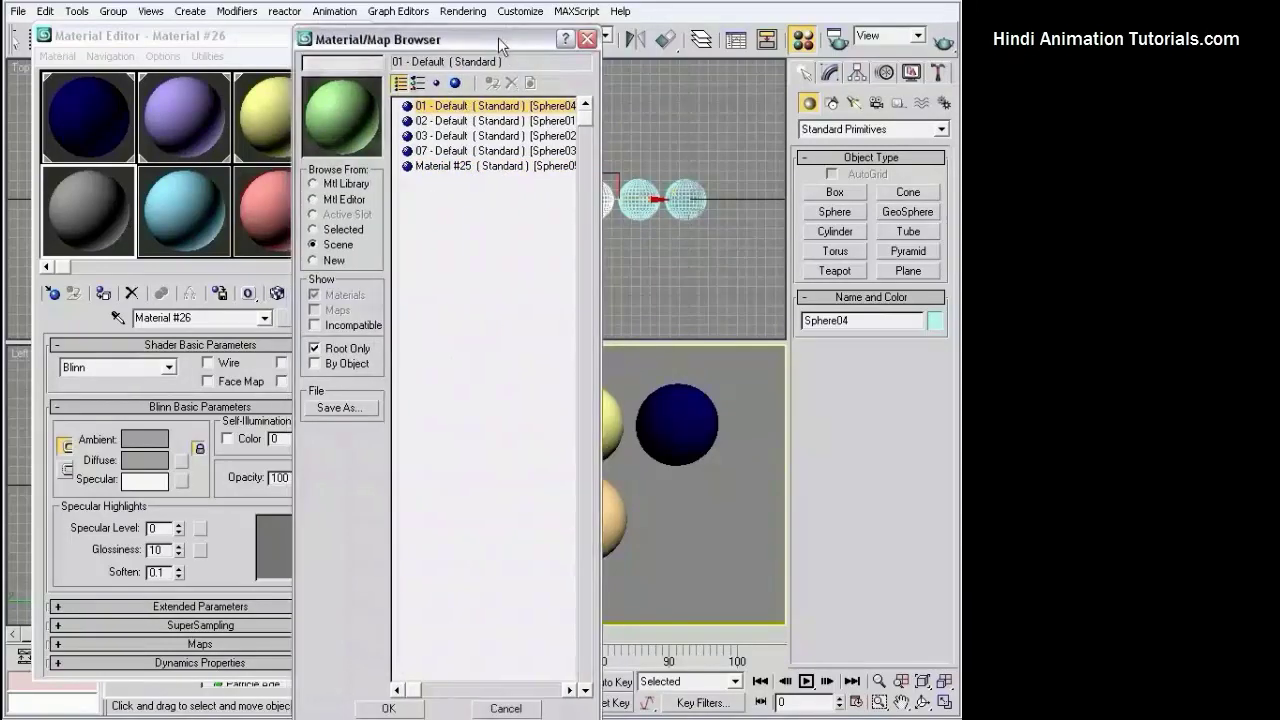
click(397, 688)
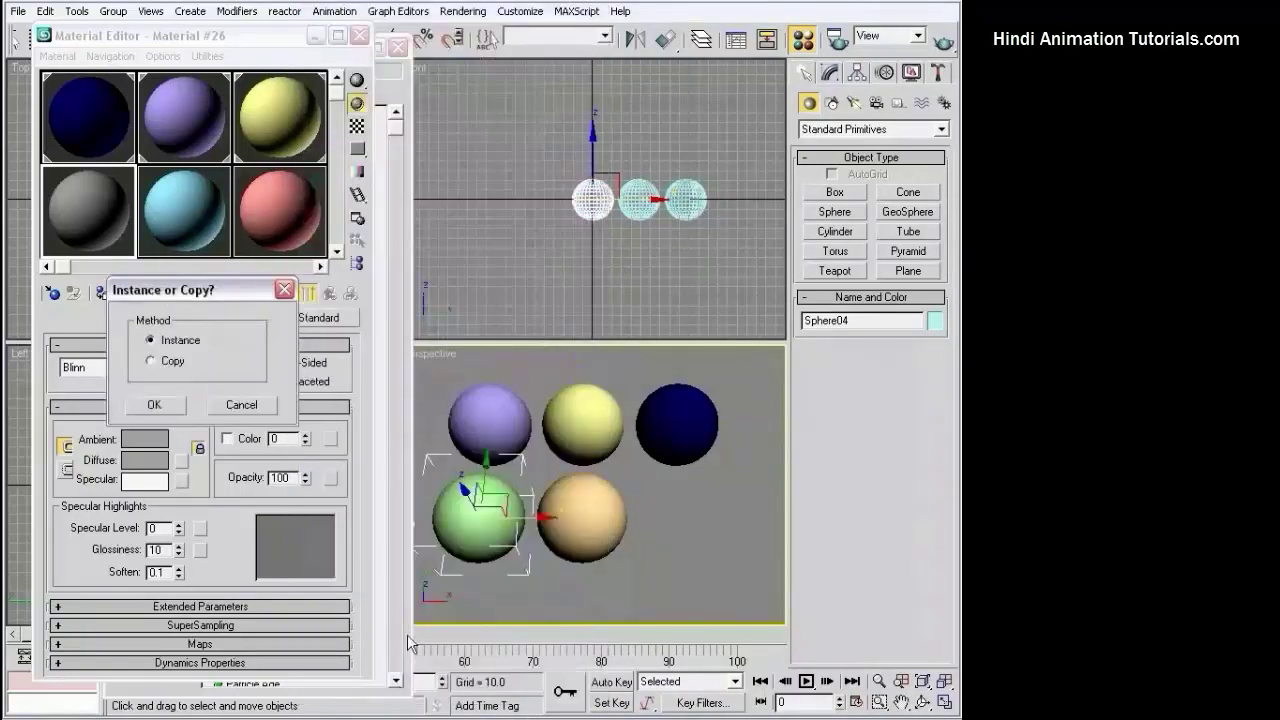
click(155, 405)
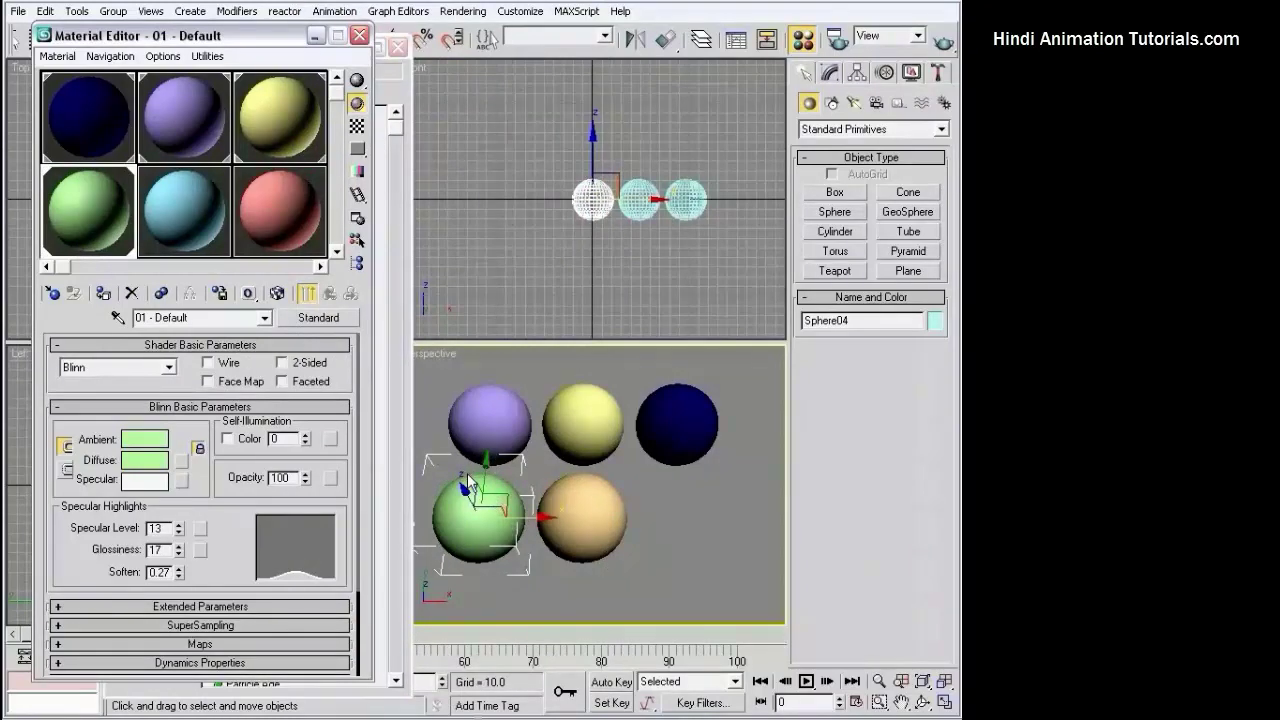
Raise the 01 - Default ambient colour to a brighter, more saturated green
click(592, 500)
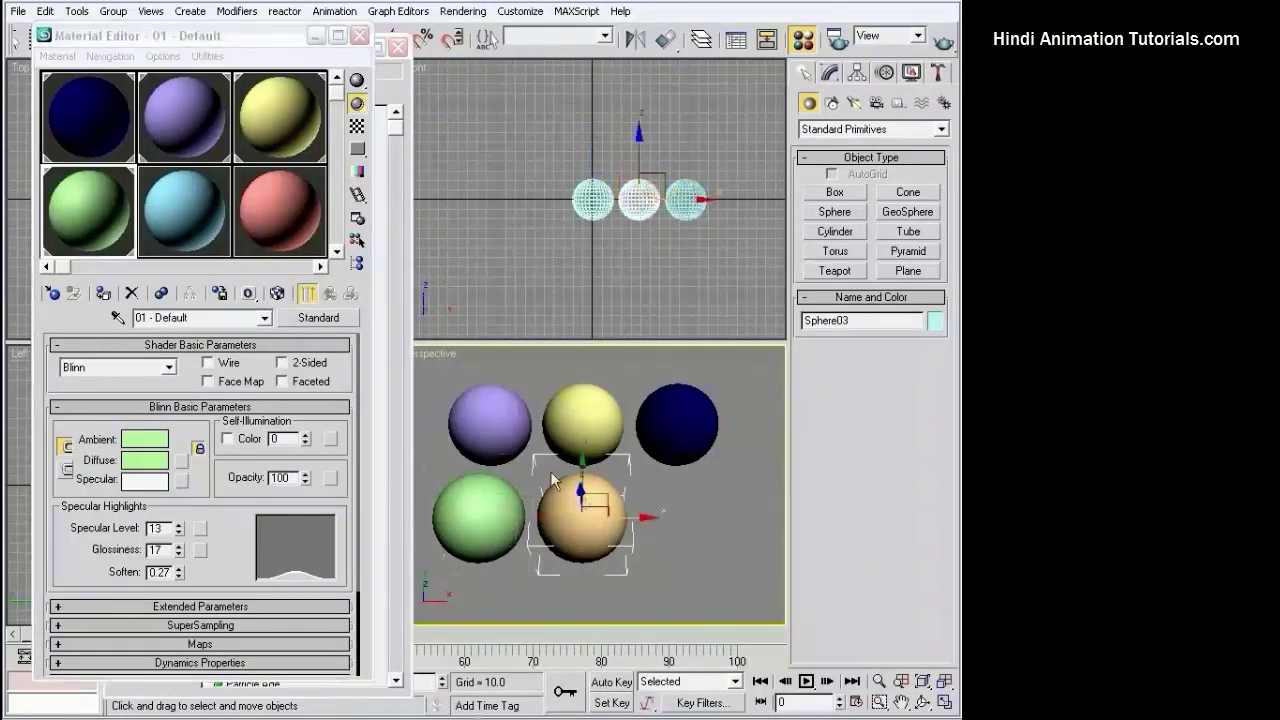
click(470, 505)
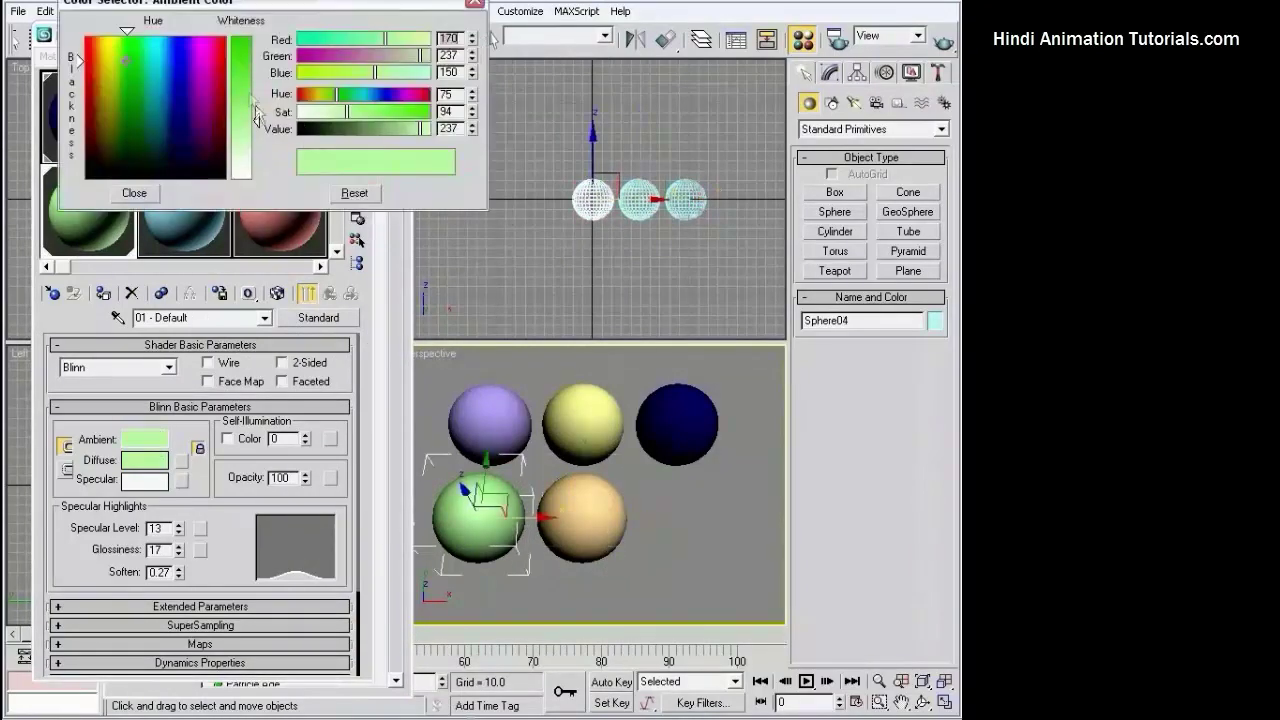
click(140, 195)
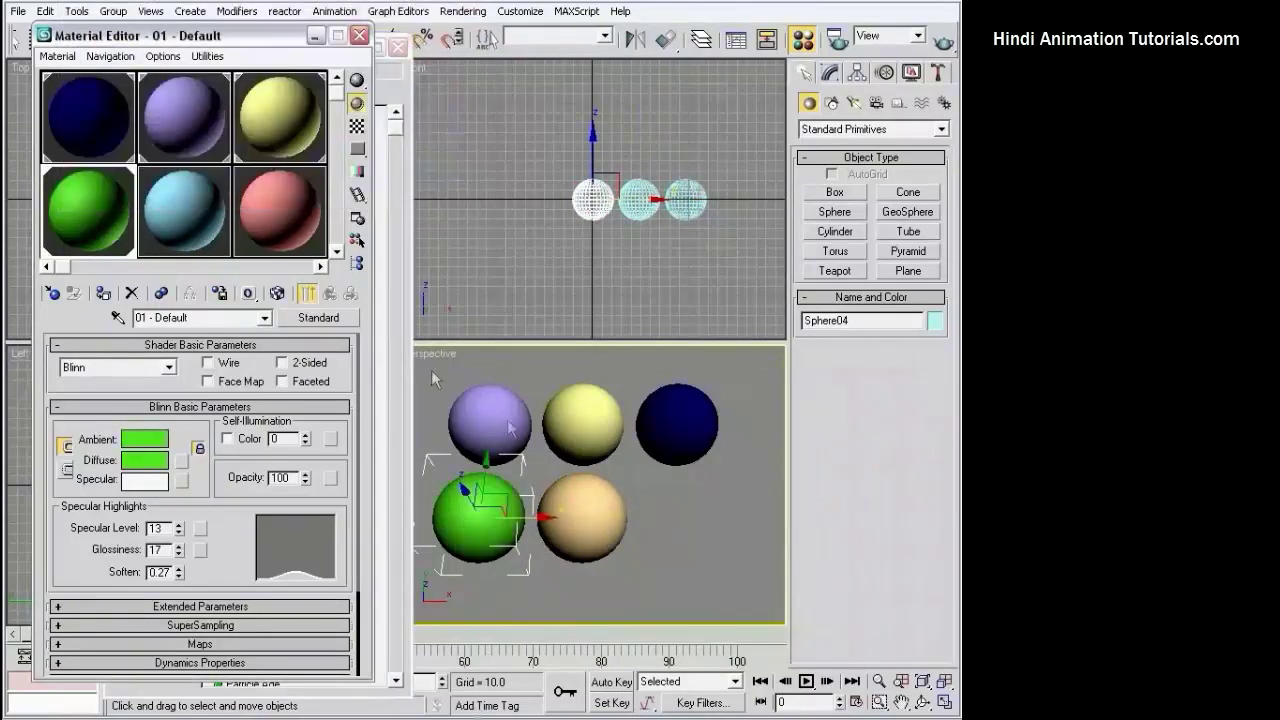
click(687, 496)
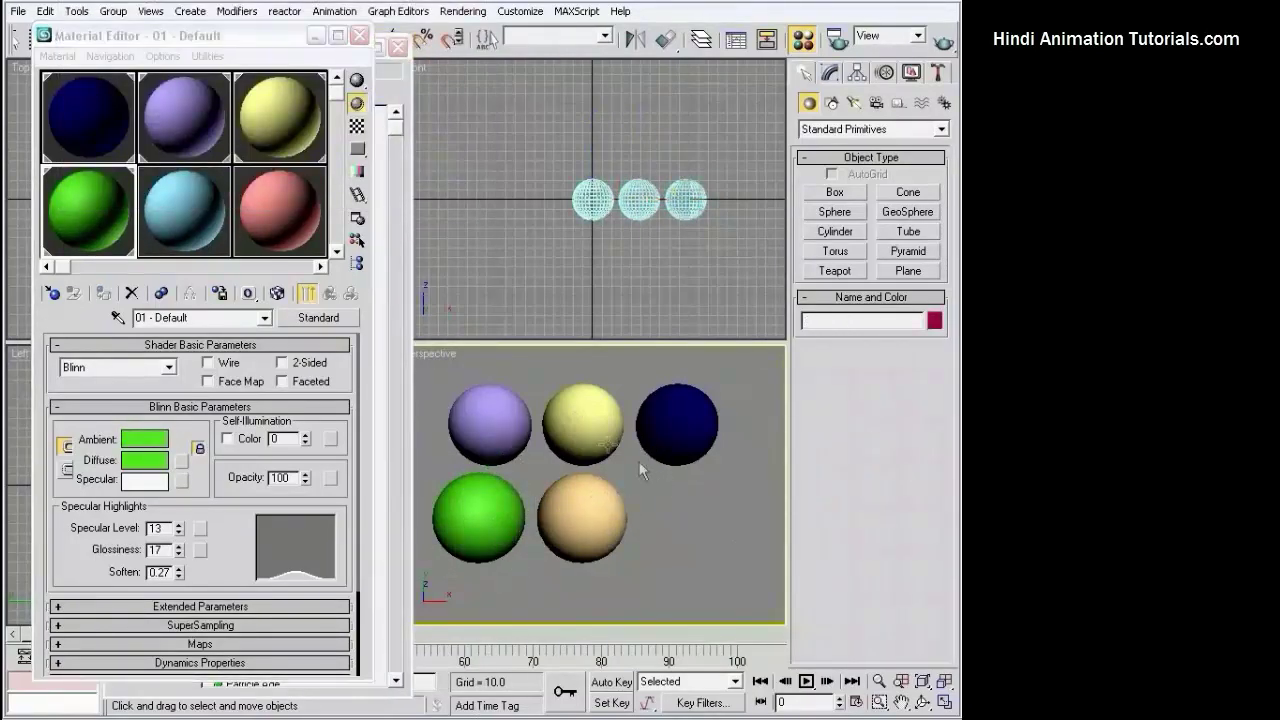
Select the yellow, dark-blue, beige and green spheres together
middle_drag(639, 462, 649, 474)
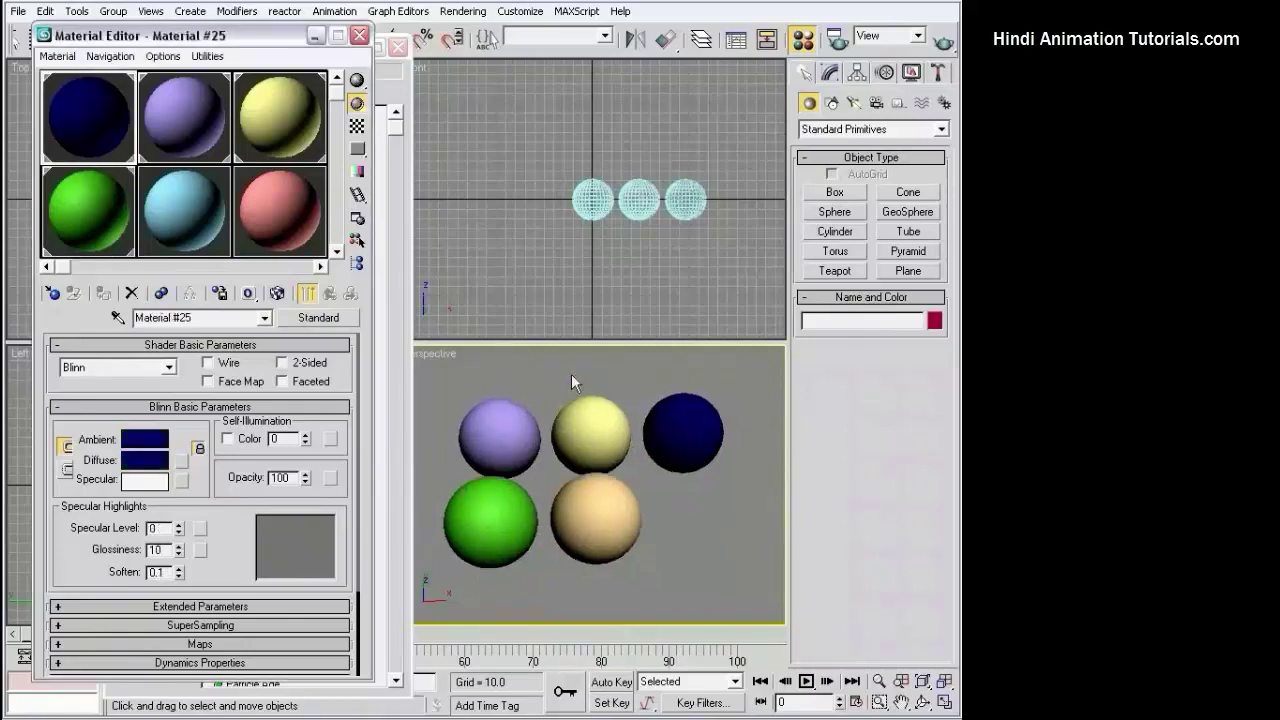
drag(571, 374, 752, 546)
ctrl+click(465, 497)
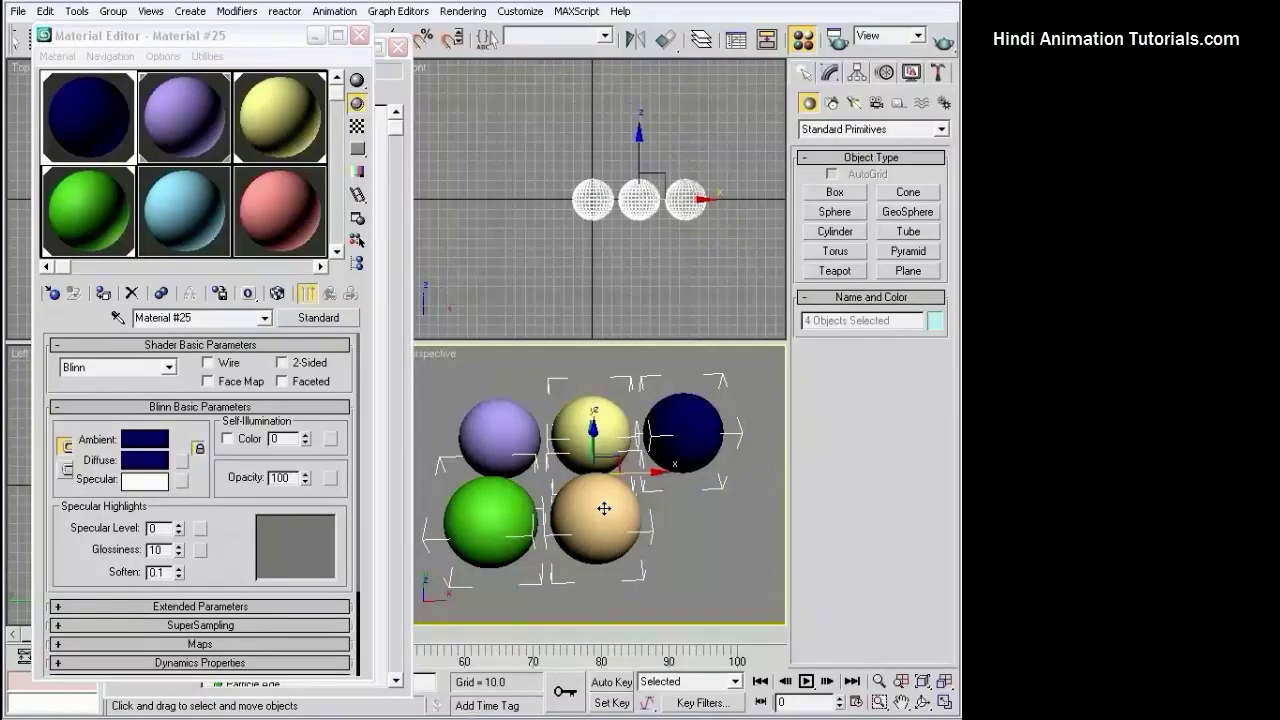
Delete the four selected spheres and zoom extents on the remaining purple sphere
key(Delete)
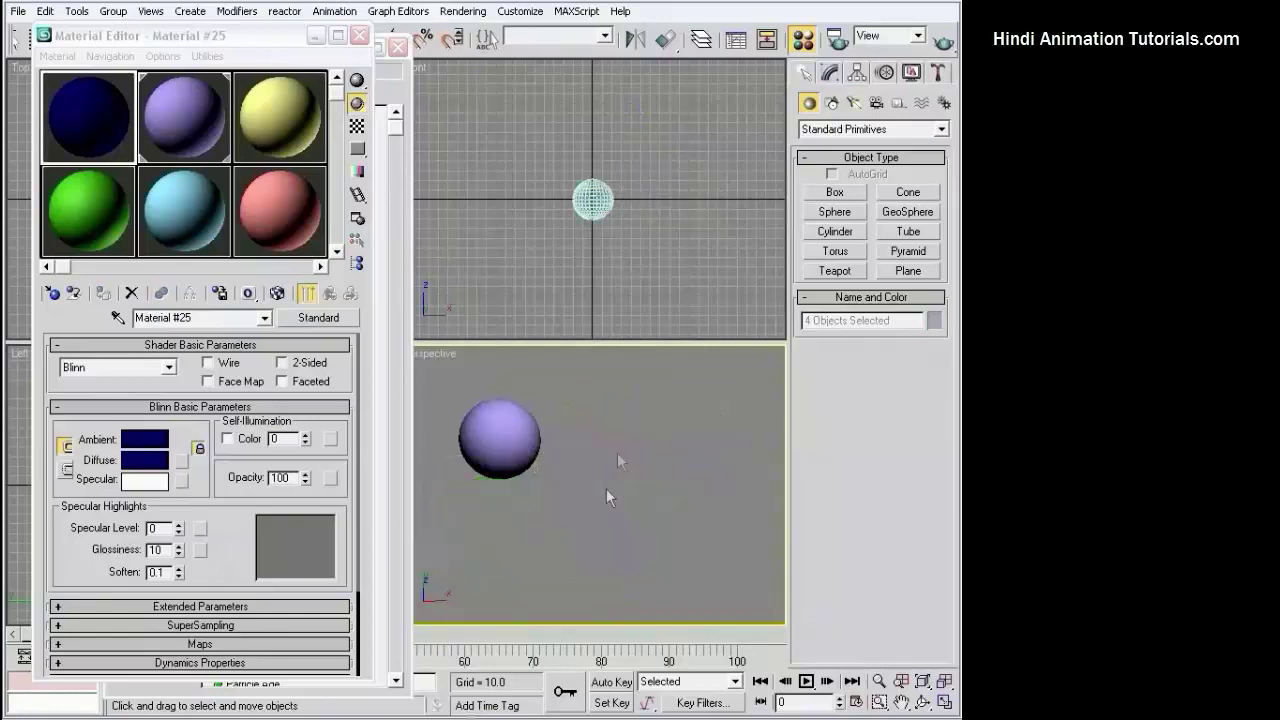
key(shift+ctrl+z)
scroll(560, 449, down, 1)
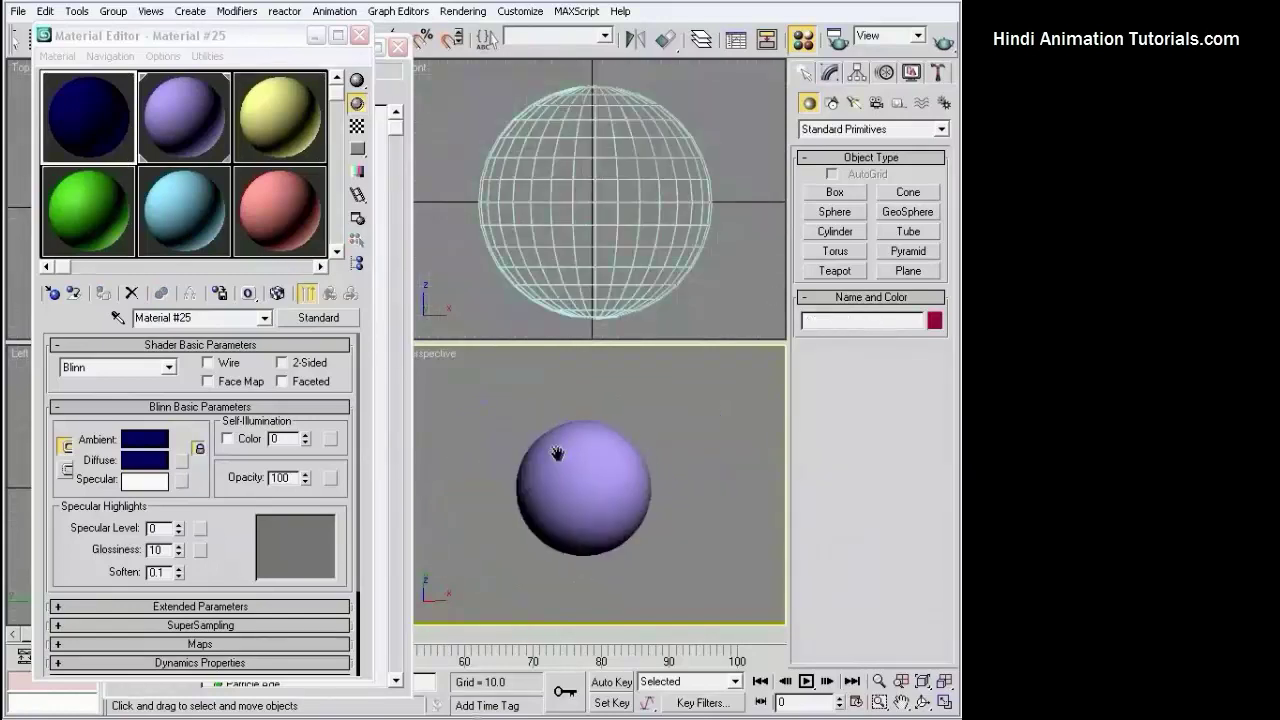
scroll(560, 449, up, 3)
Select the purple sphere and open the browser for its 02 - Default slot
click(586, 452)
click(336, 323)
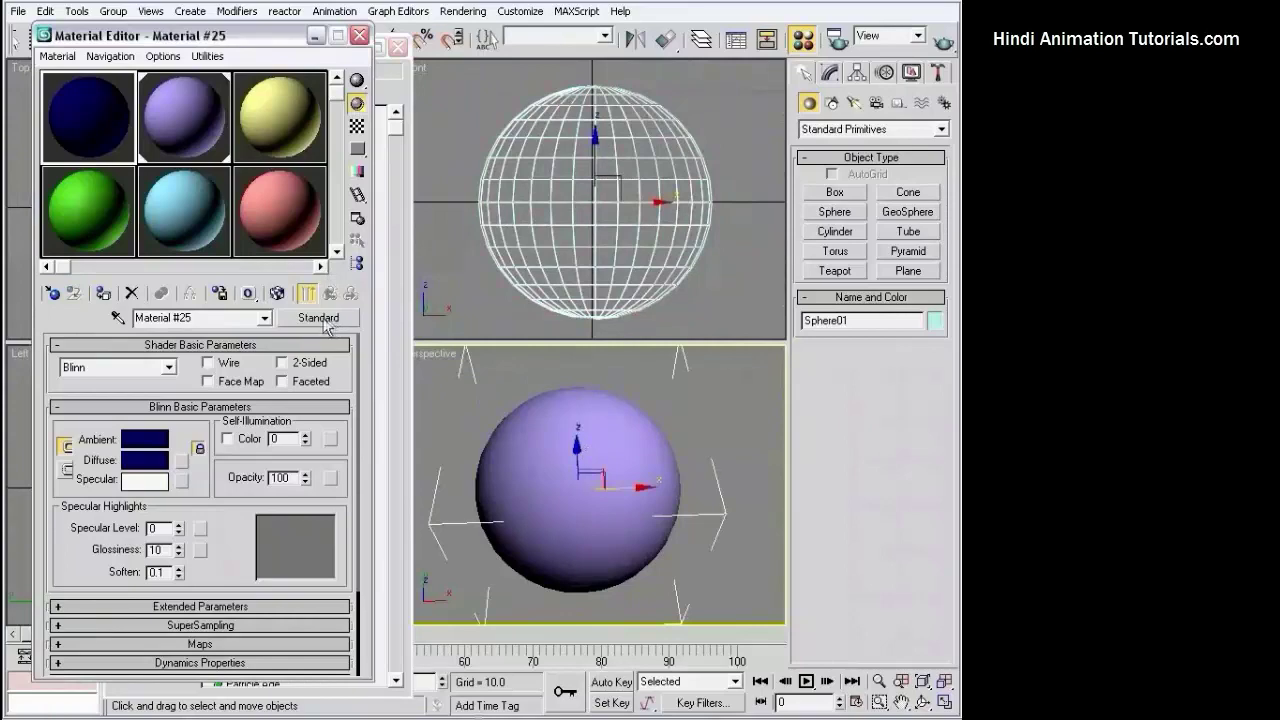
click(178, 128)
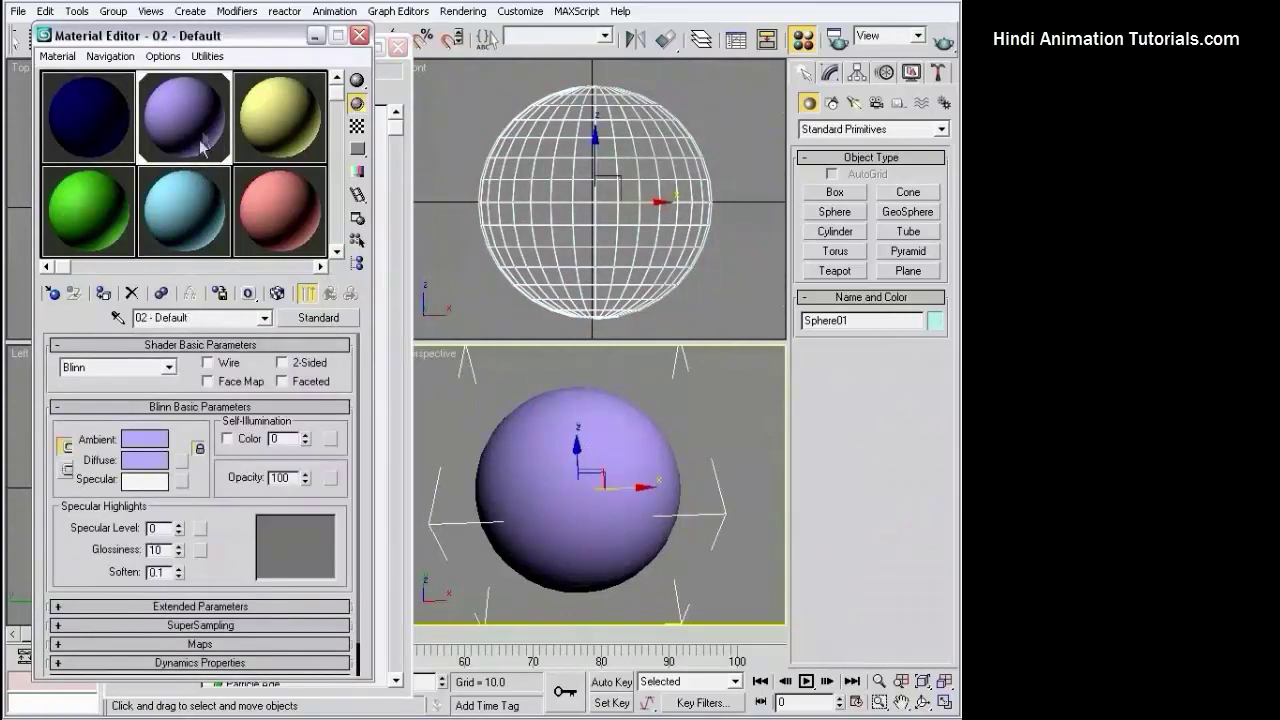
click(318, 317)
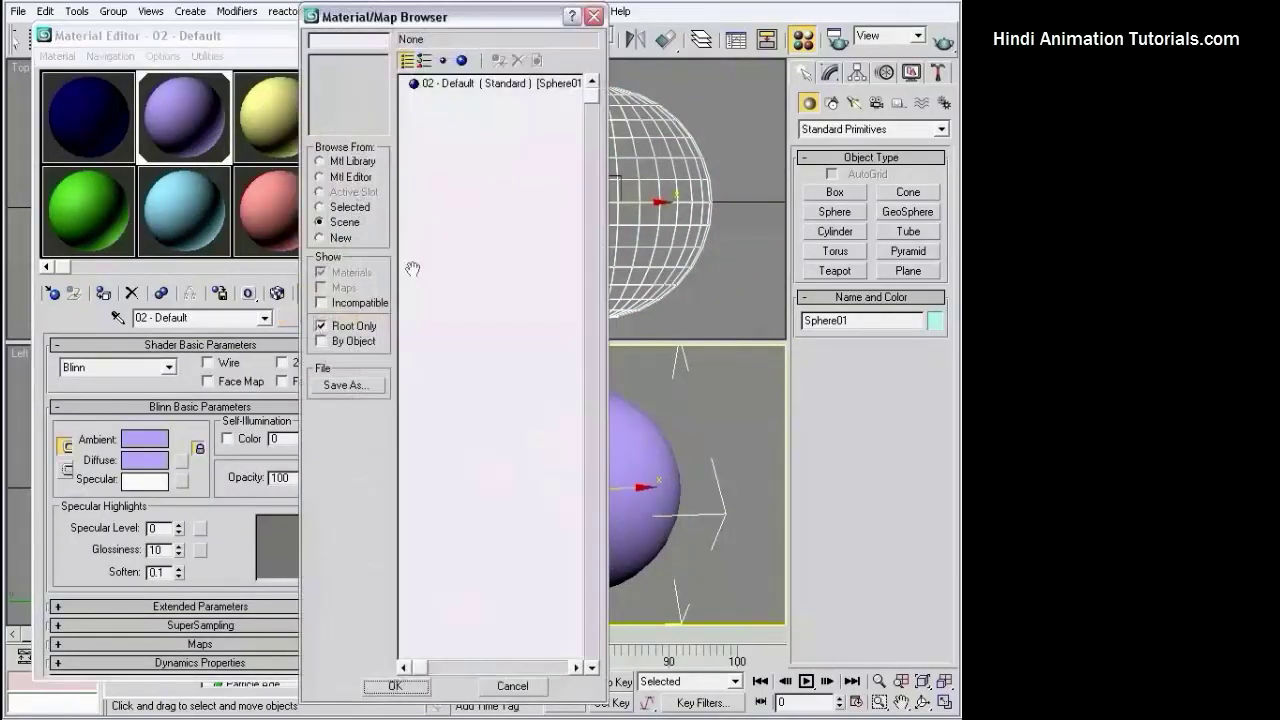
Browse the 3dsmax.mat material library in the Material/Map Browser
drag(497, 17, 629, 15)
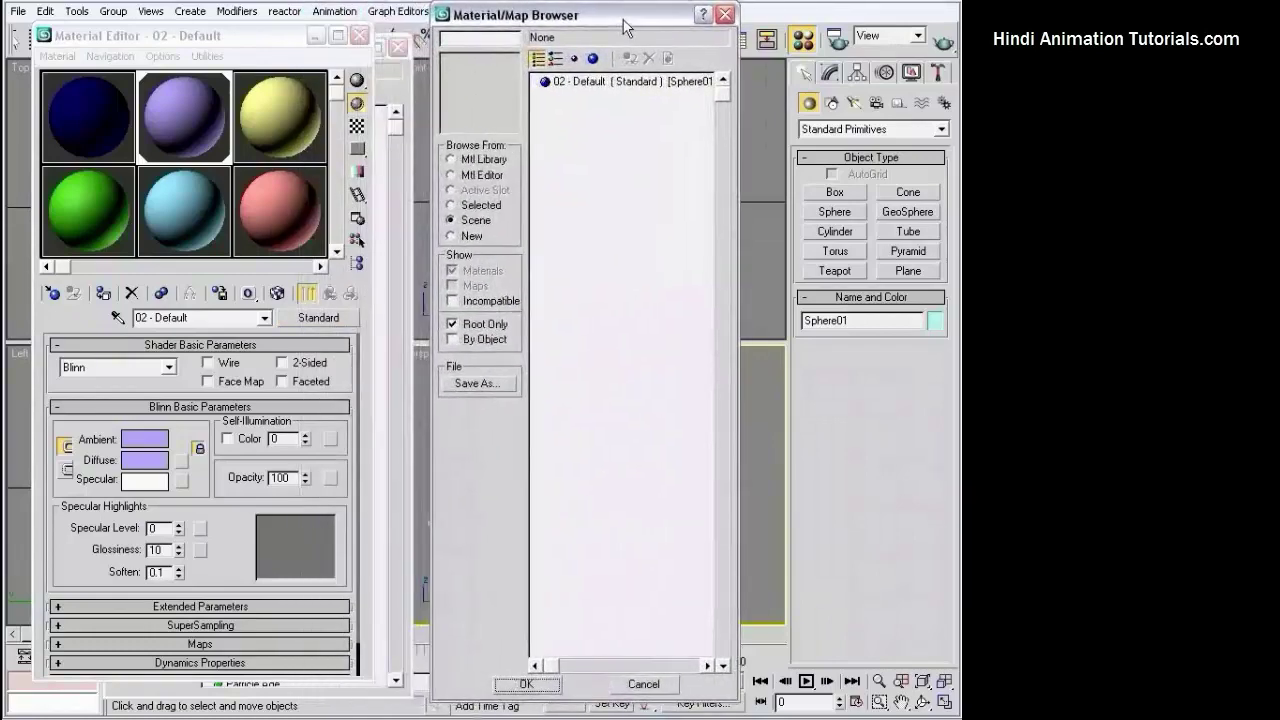
click(471, 237)
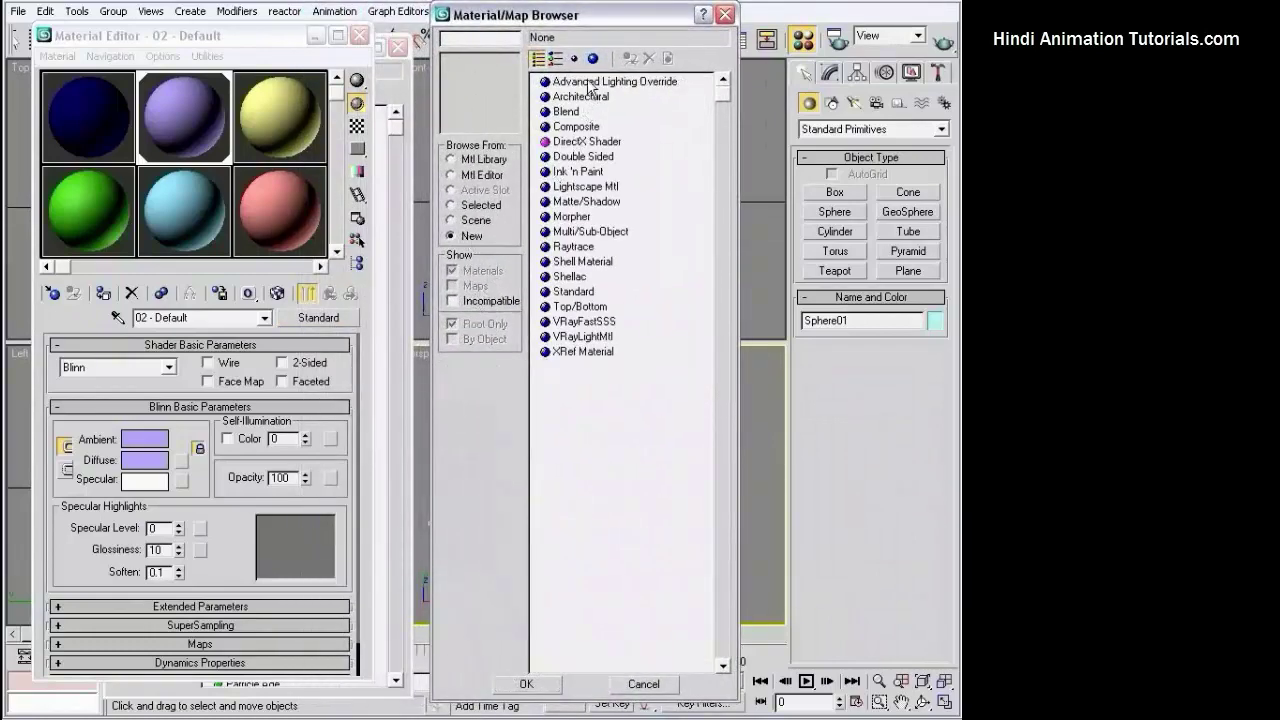
click(478, 162)
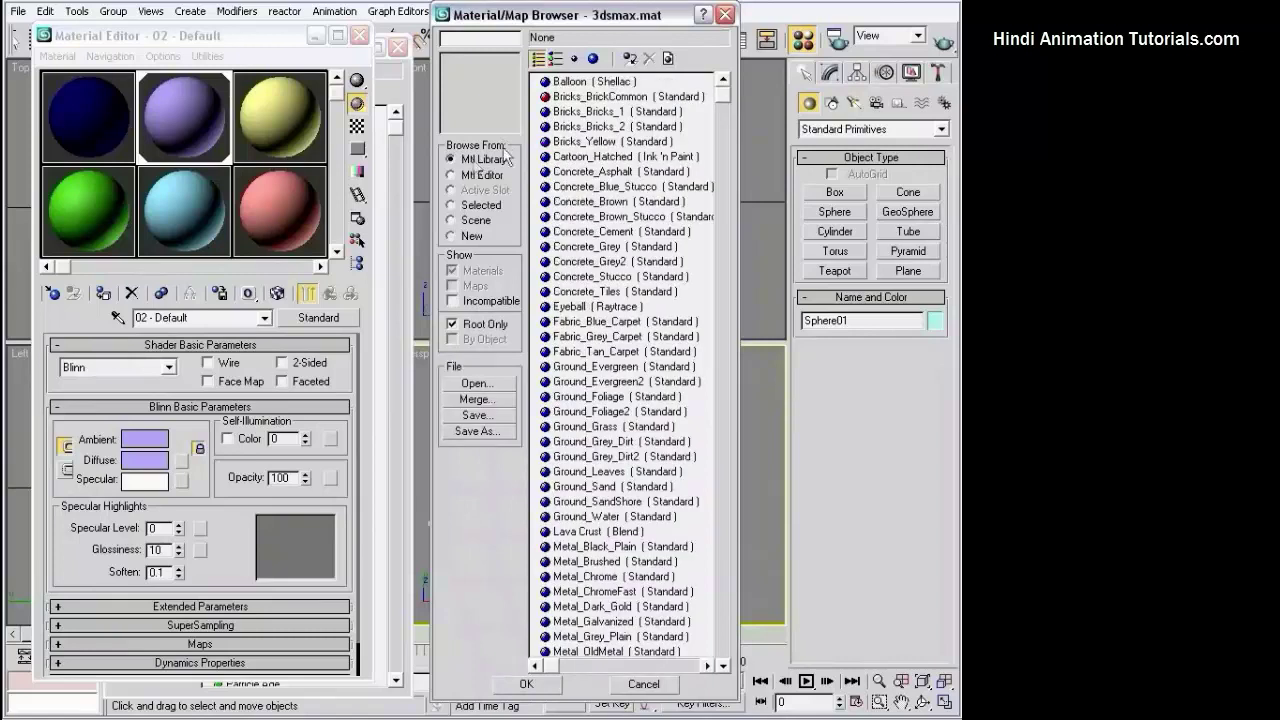
click(575, 82)
Preview the concrete, ground and metal library materials, then load Bricks_Bricks_1
click(578, 111)
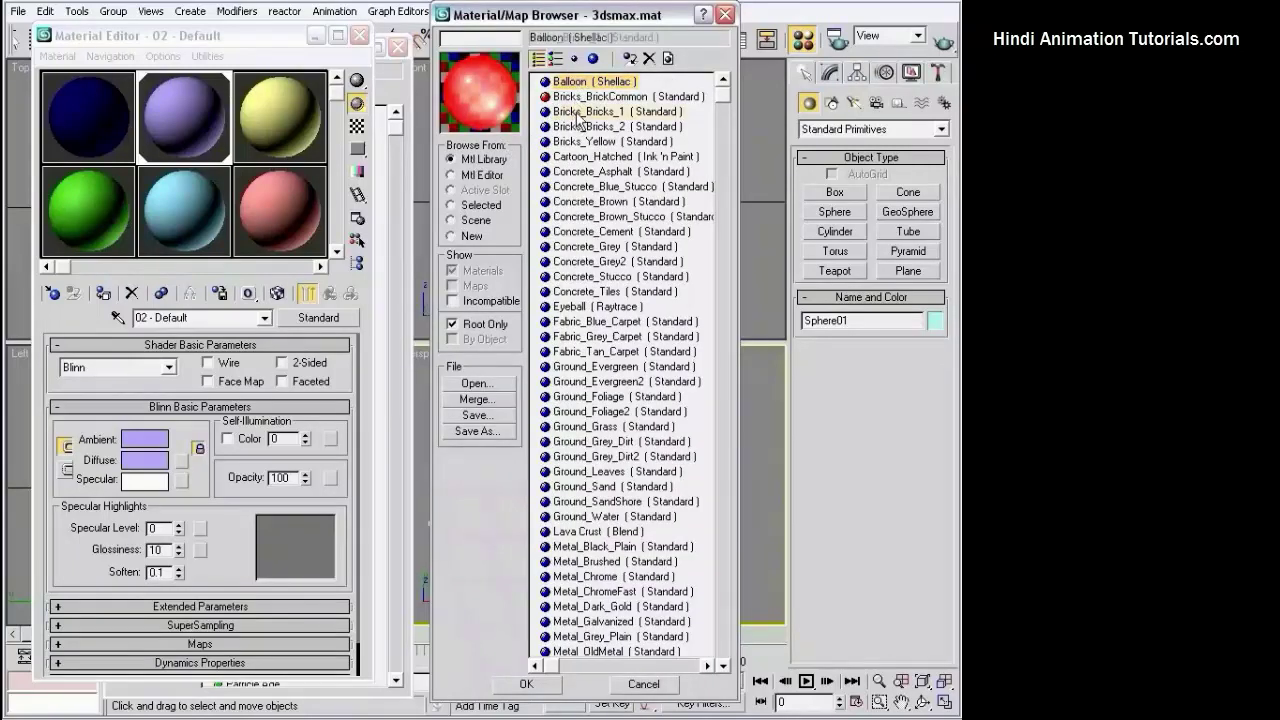
click(578, 156)
click(578, 171)
click(578, 231)
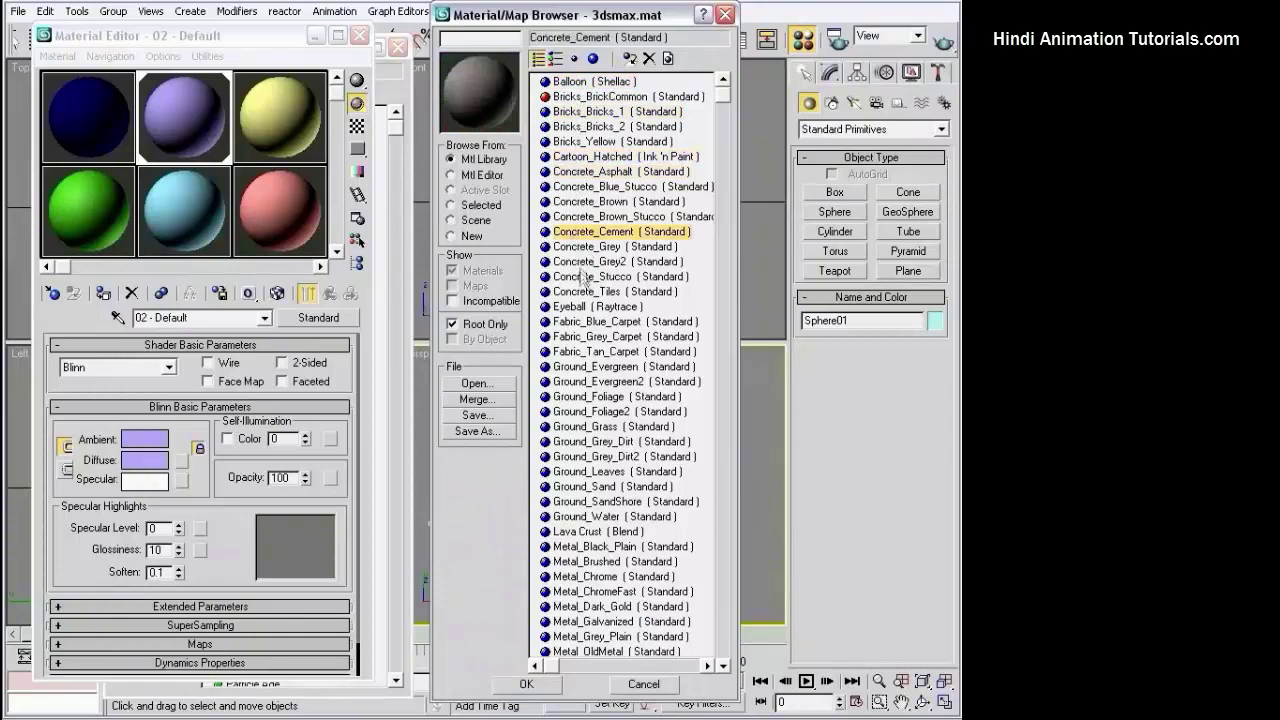
click(578, 276)
click(578, 306)
click(578, 366)
click(578, 426)
click(578, 486)
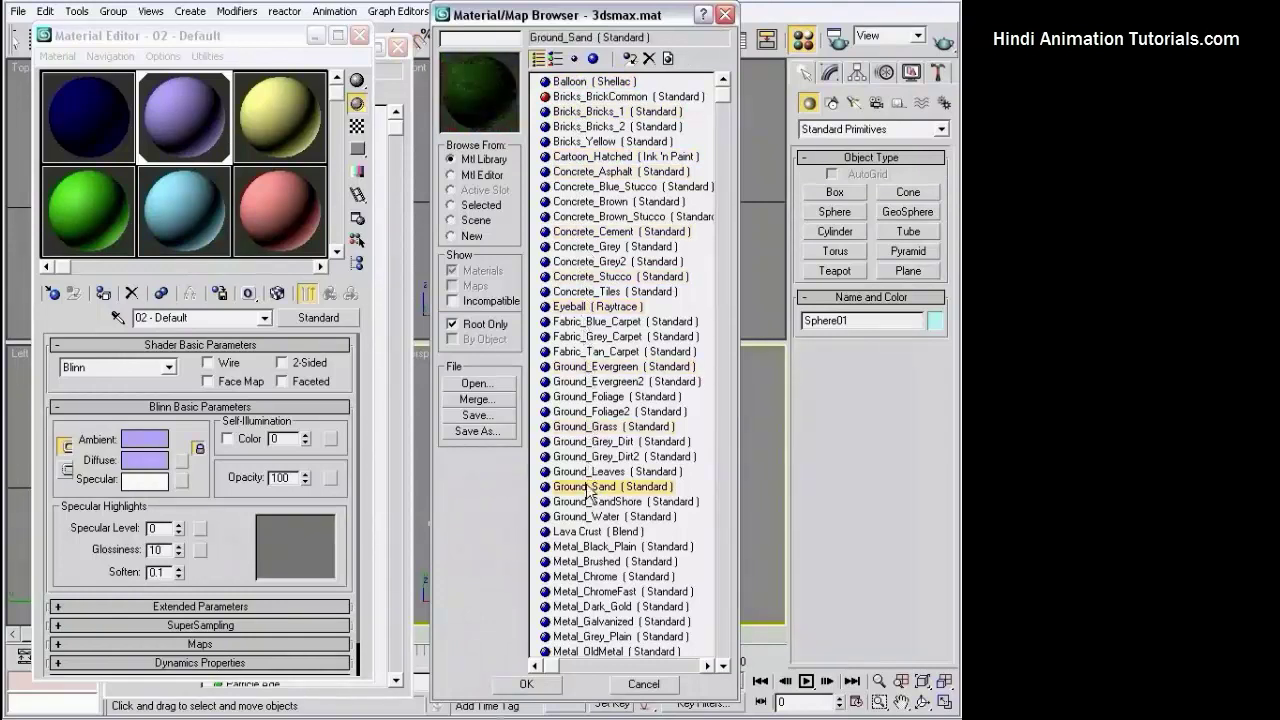
click(578, 531)
click(578, 591)
click(594, 126)
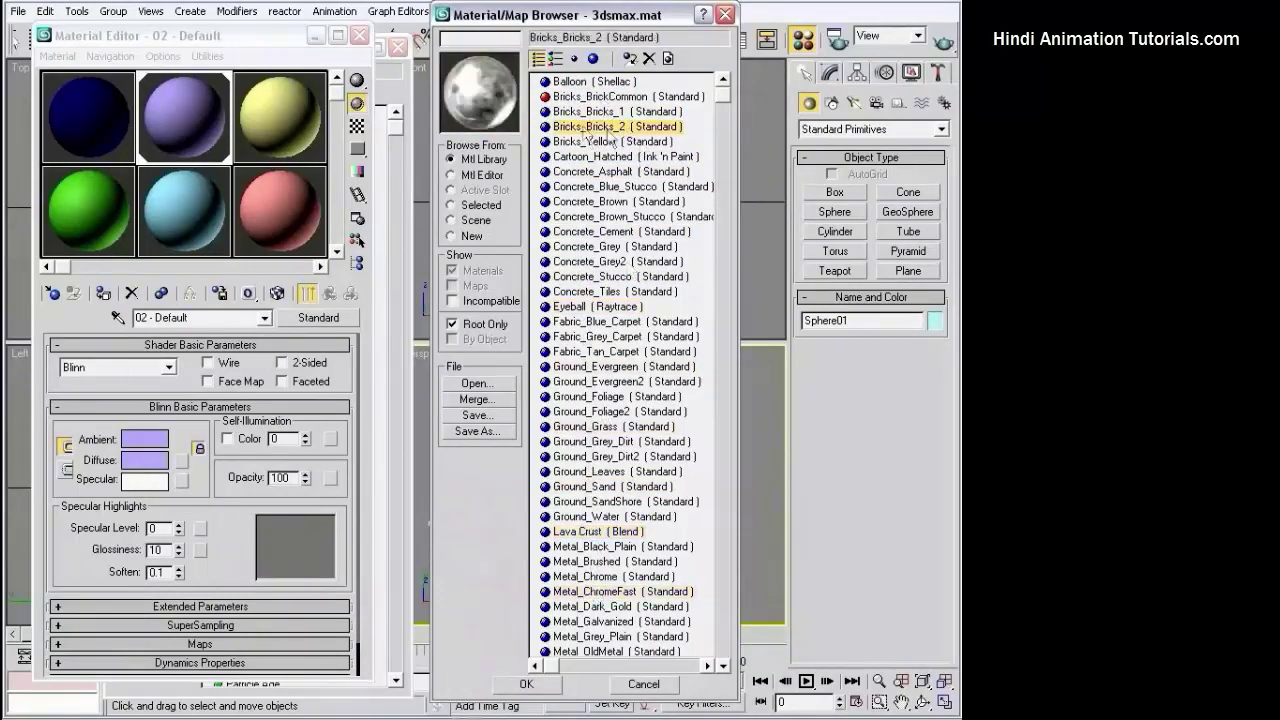
click(617, 112)
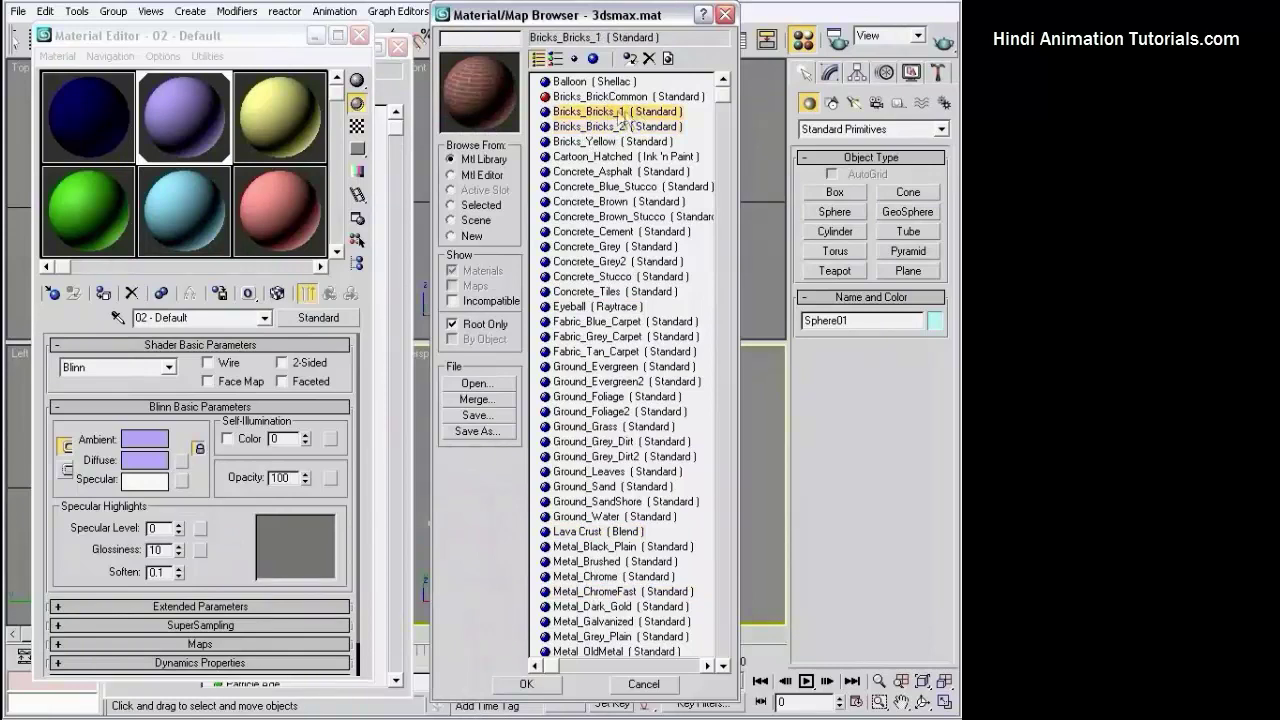
click(526, 686)
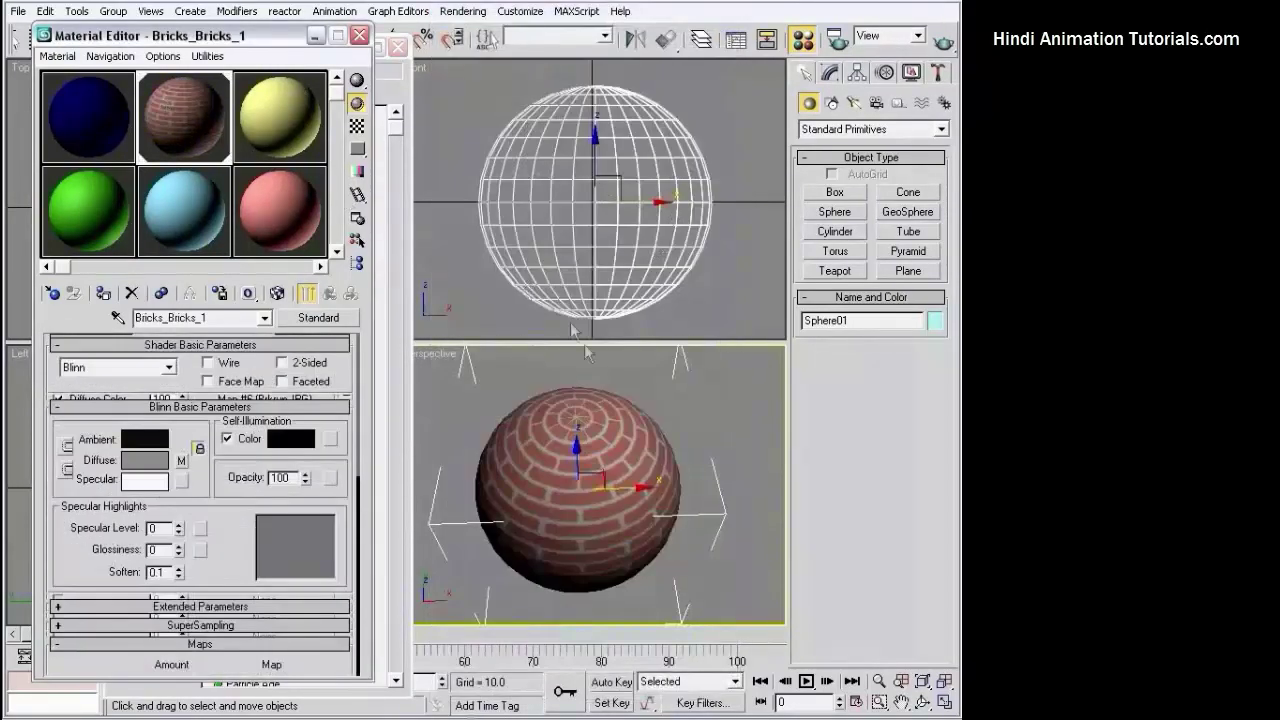
Orbit the Perspective view to see the brick texture on the sphere
click(720, 411)
mouse_move(608, 505)
alt+middle_down()
mouse_move(622, 405)
mouse_move(669, 312)
mouse_move(737, 417)
mouse_move(677, 508)
mouse_move(622, 453)
mouse_move(605, 462)
alt+middle_up()
click(600, 462)
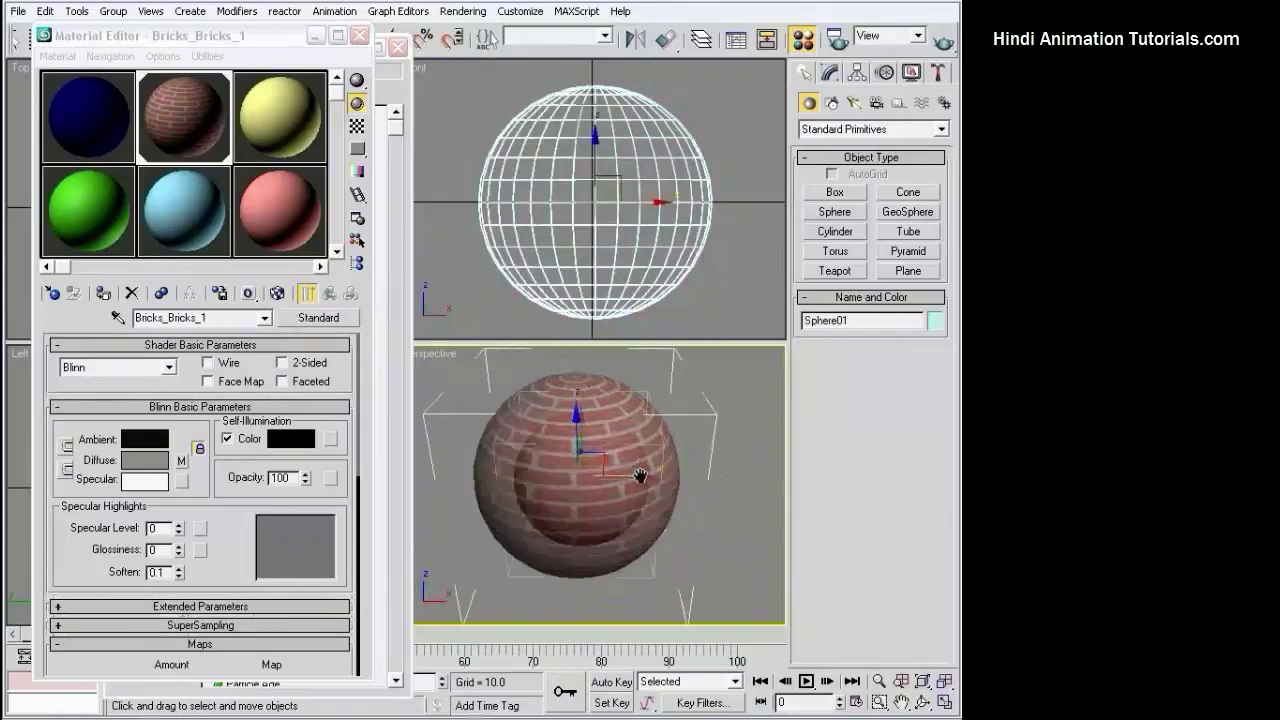
scroll(572, 477, down, 5)
scroll(572, 477, up, 3)
mouse_move(572, 477)
alt+middle_down()
mouse_move(581, 432)
mouse_move(670, 485)
alt+middle_up()
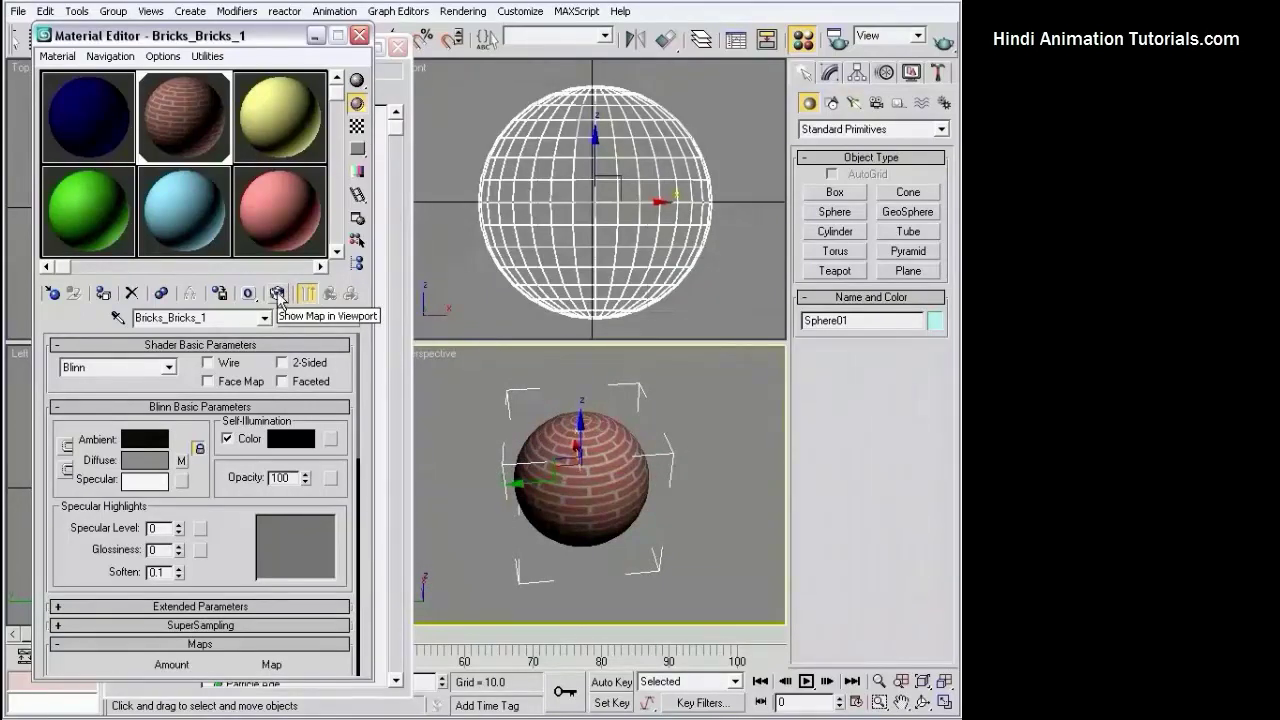
Turn off Show Map in Viewport so the brick texture is hidden
click(278, 294)
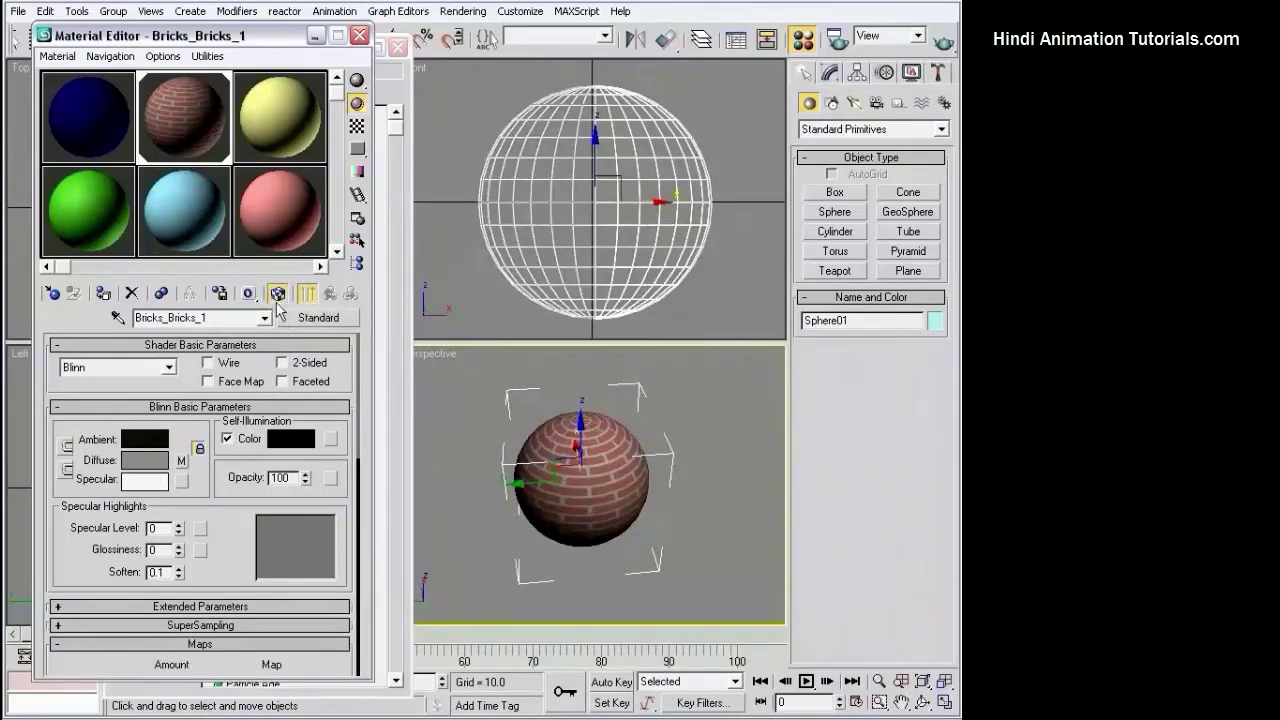
click(278, 296)
mouse_move(692, 491)
alt+middle_down()
mouse_move(652, 480)
mouse_move(693, 486)
alt+middle_up()
Shift-drag Sphere01 to clone Sphere02 beside it, then activate the yellow slot
click(725, 493)
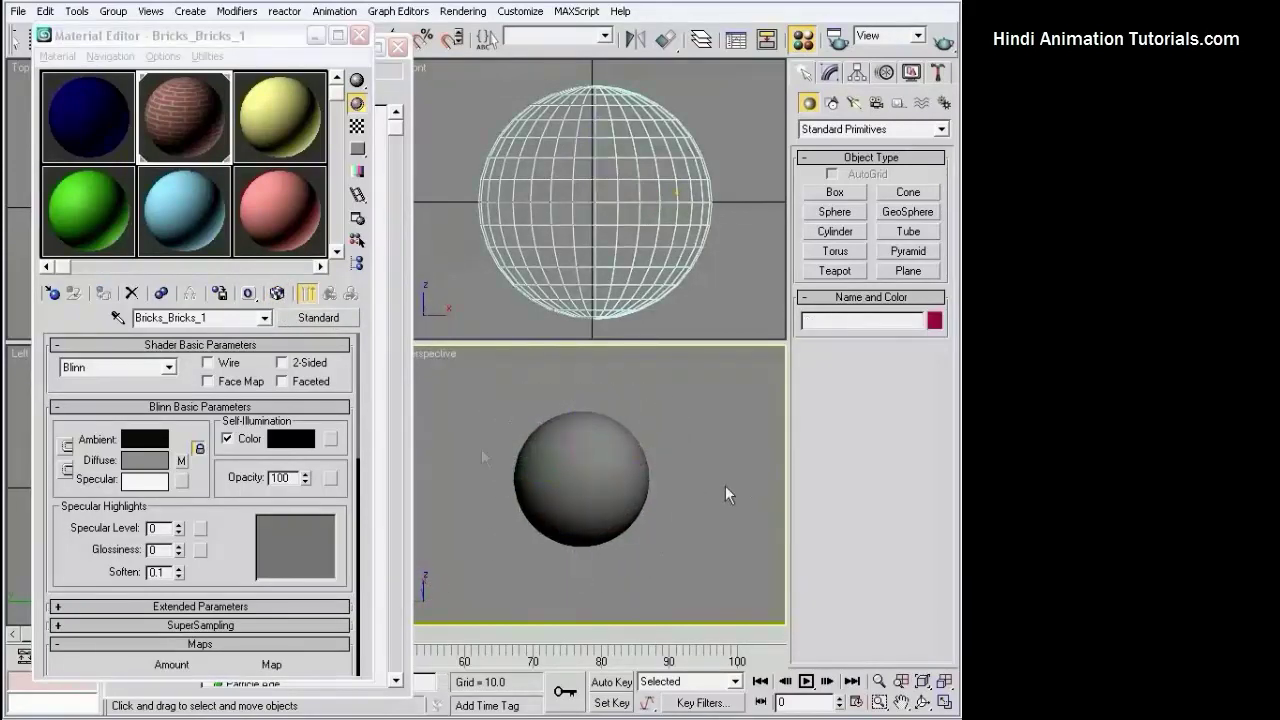
click(622, 468)
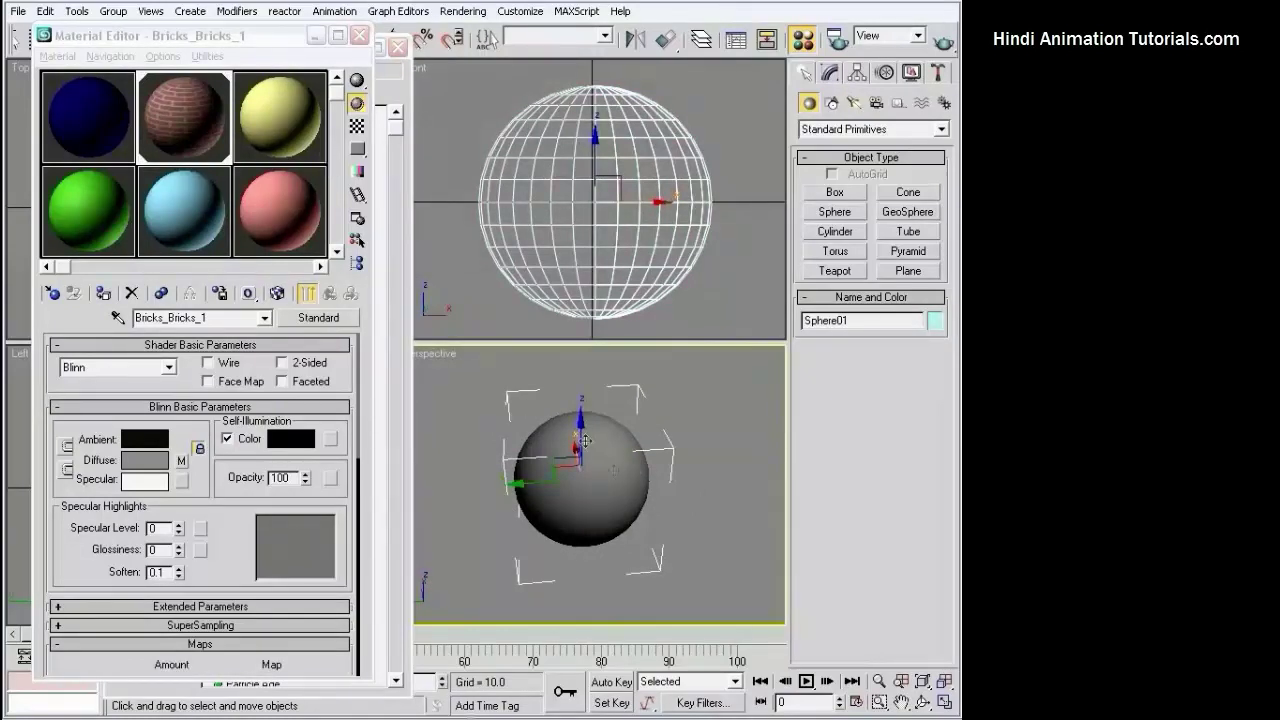
mouse_move(583, 447)
shift+mouse_down()
mouse_move(484, 480)
mouse_move(640, 445)
shift+mouse_up()
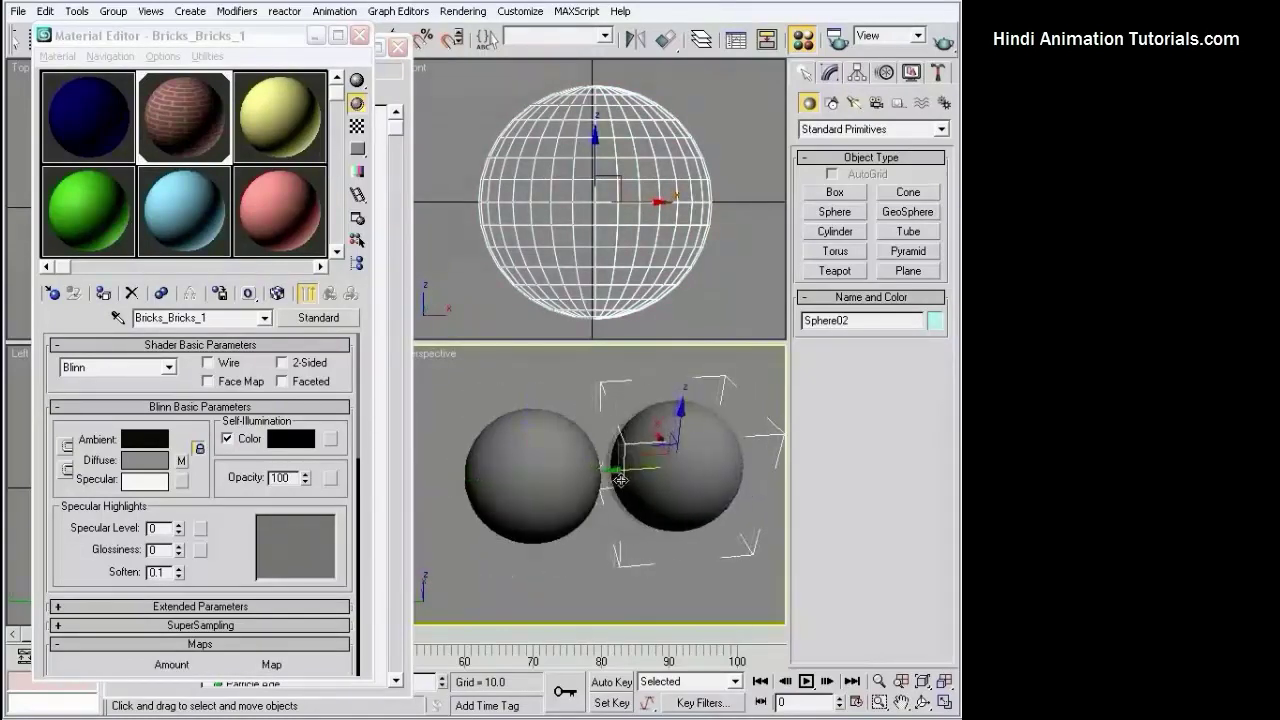
click(488, 434)
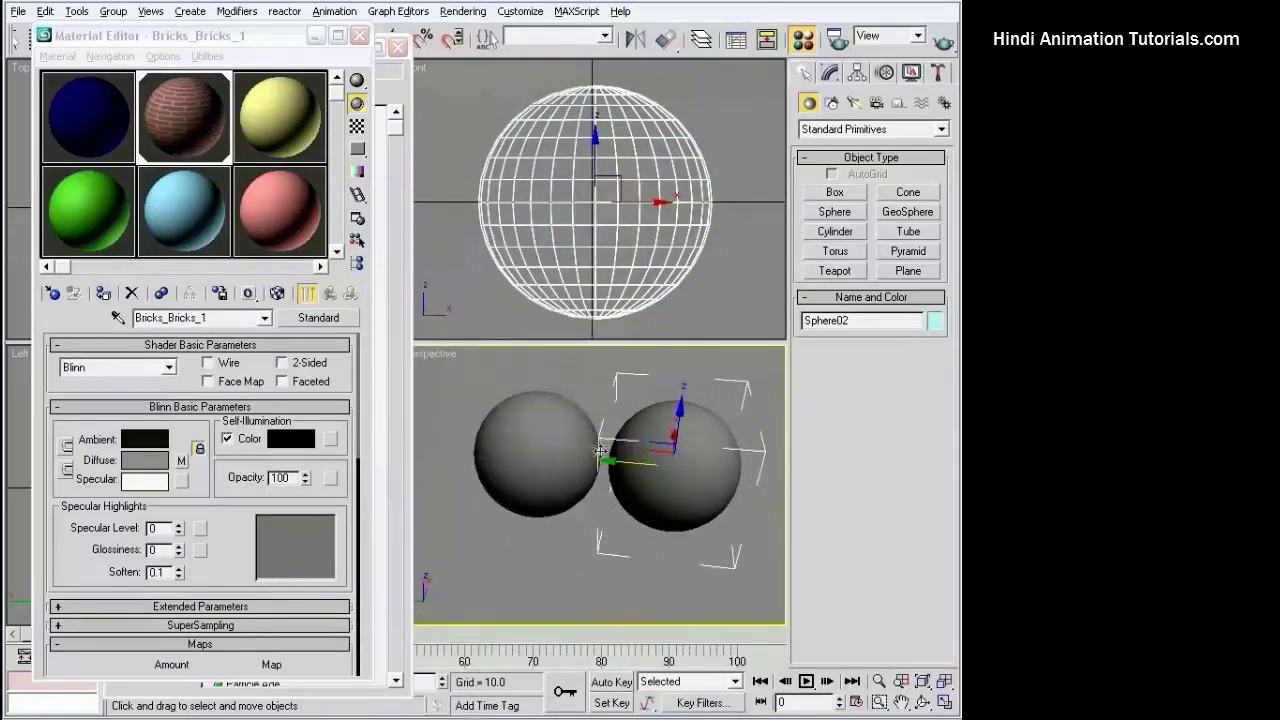
click(552, 379)
click(315, 153)
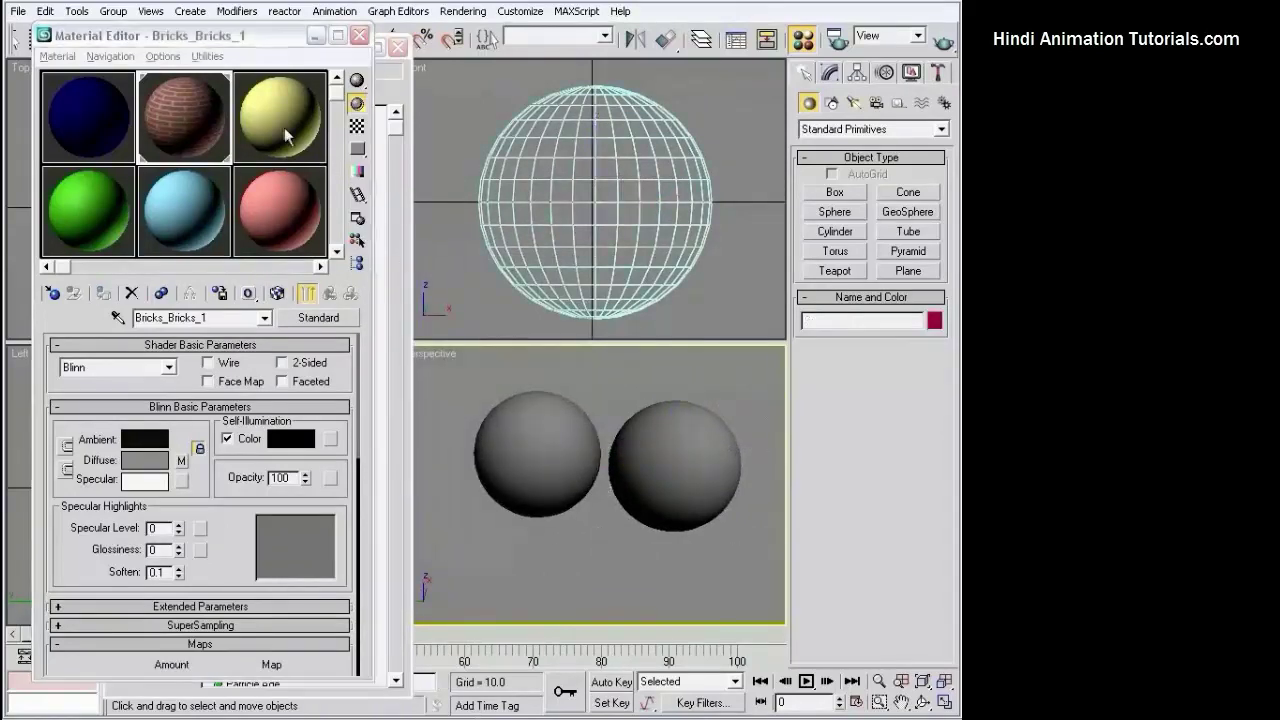
Load the Concrete_Blue_Stucco library material into the third slot
click(300, 317)
click(600, 96)
click(600, 126)
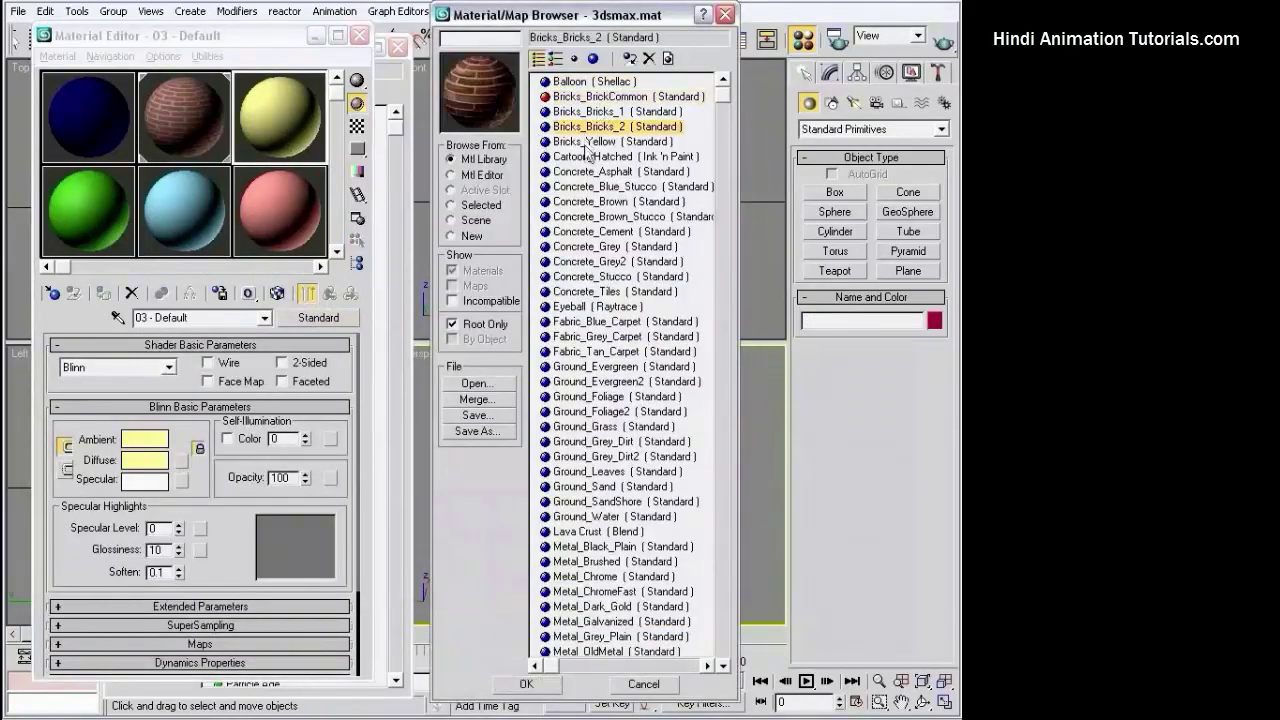
click(588, 157)
click(598, 187)
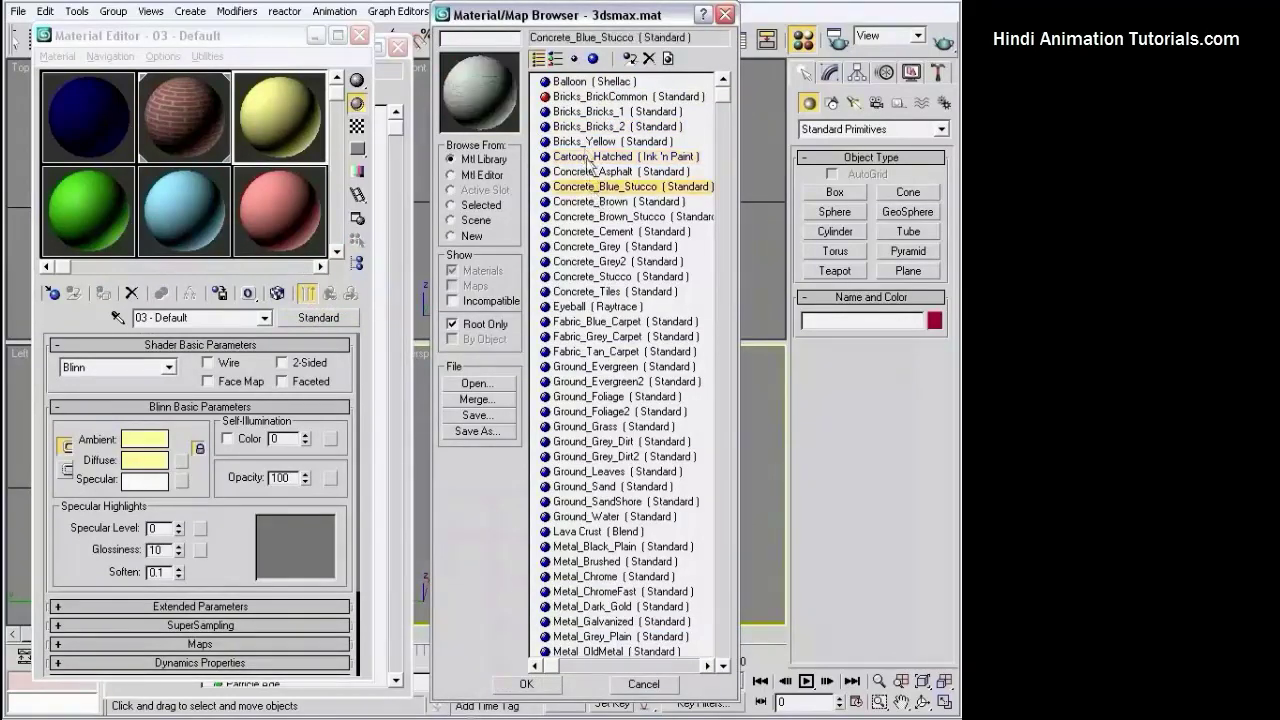
double_click(590, 188)
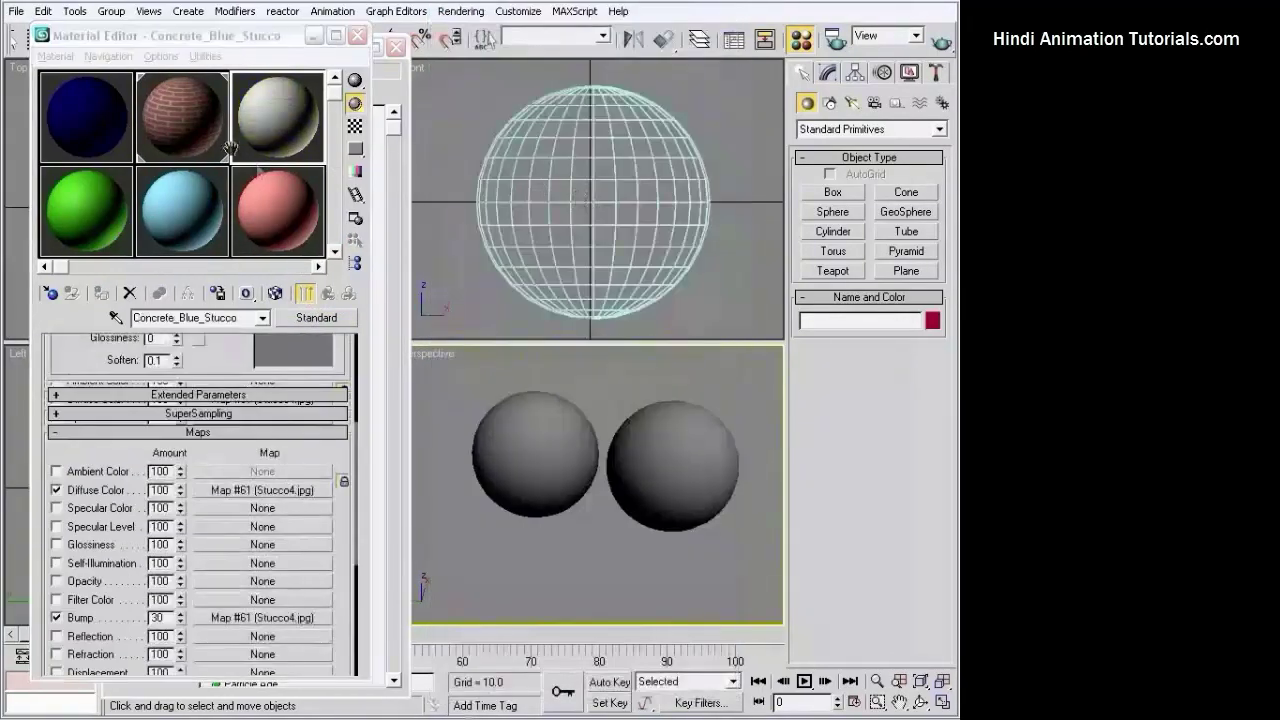
Assign Concrete_Blue_Stucco to Sphere02 and show its map in the viewport
click(670, 433)
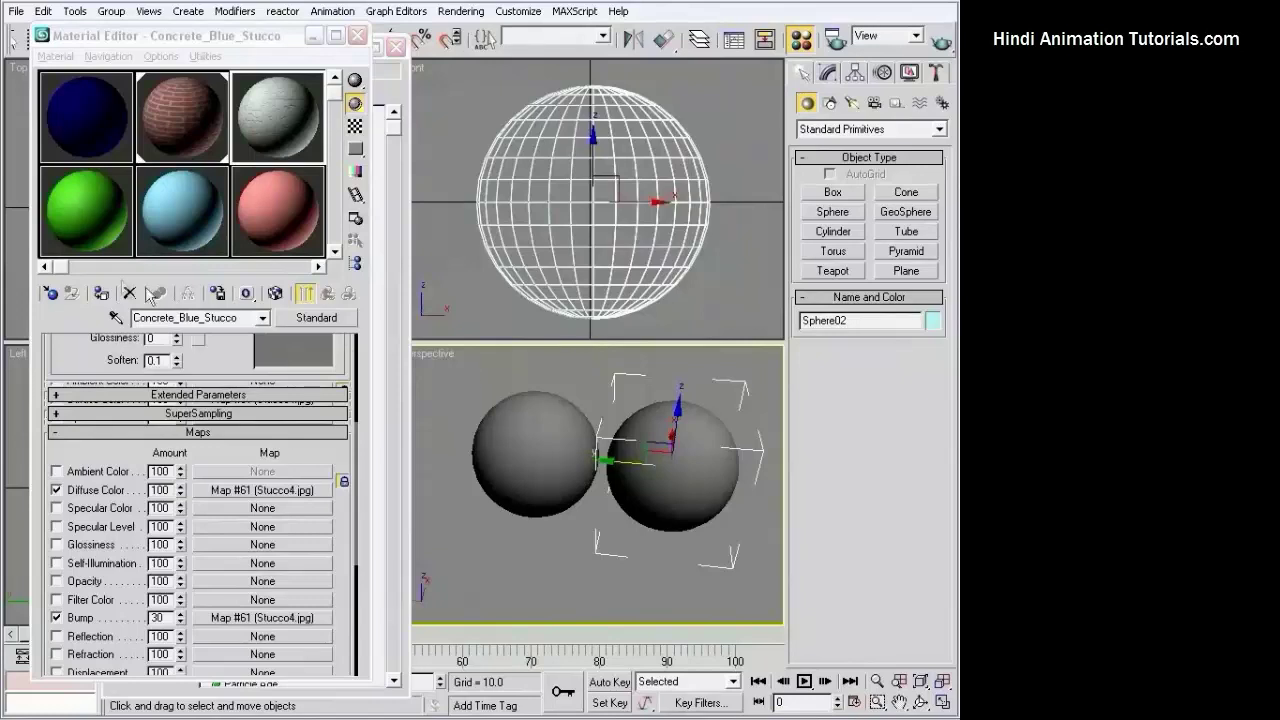
click(101, 292)
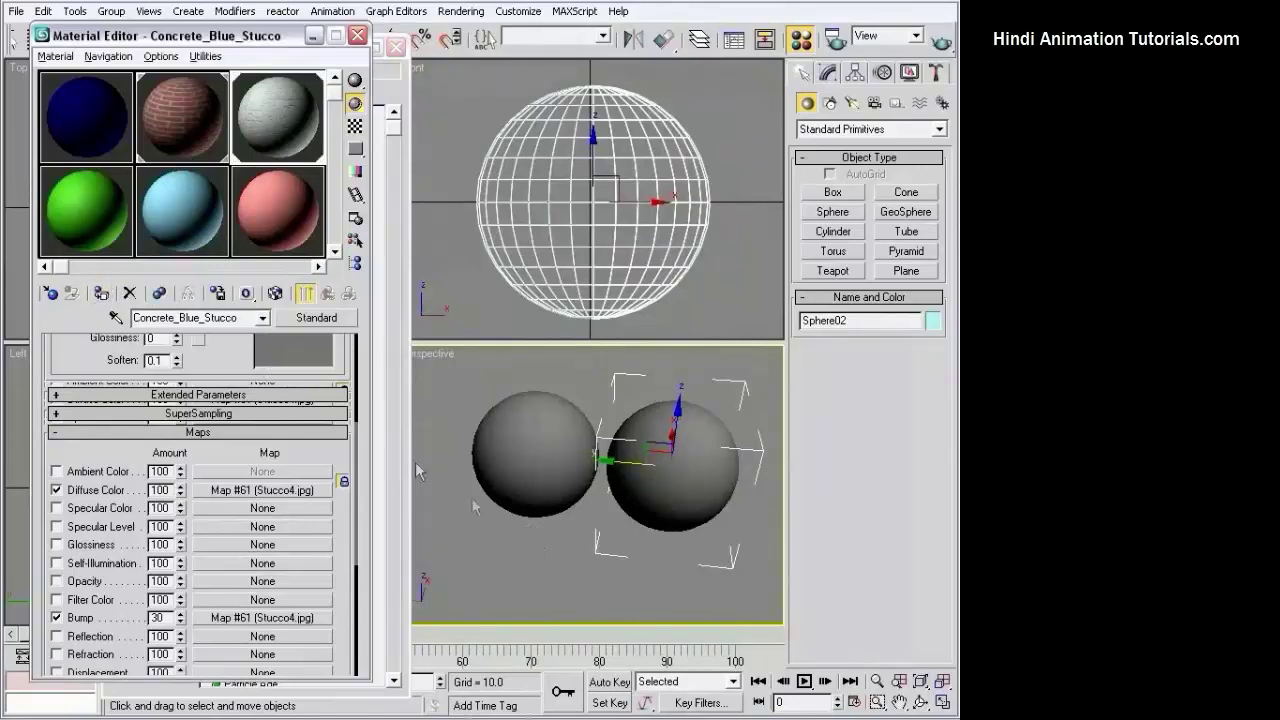
click(522, 550)
mouse_move(547, 528)
alt+middle_down()
mouse_move(628, 457)
mouse_move(633, 483)
alt+middle_up()
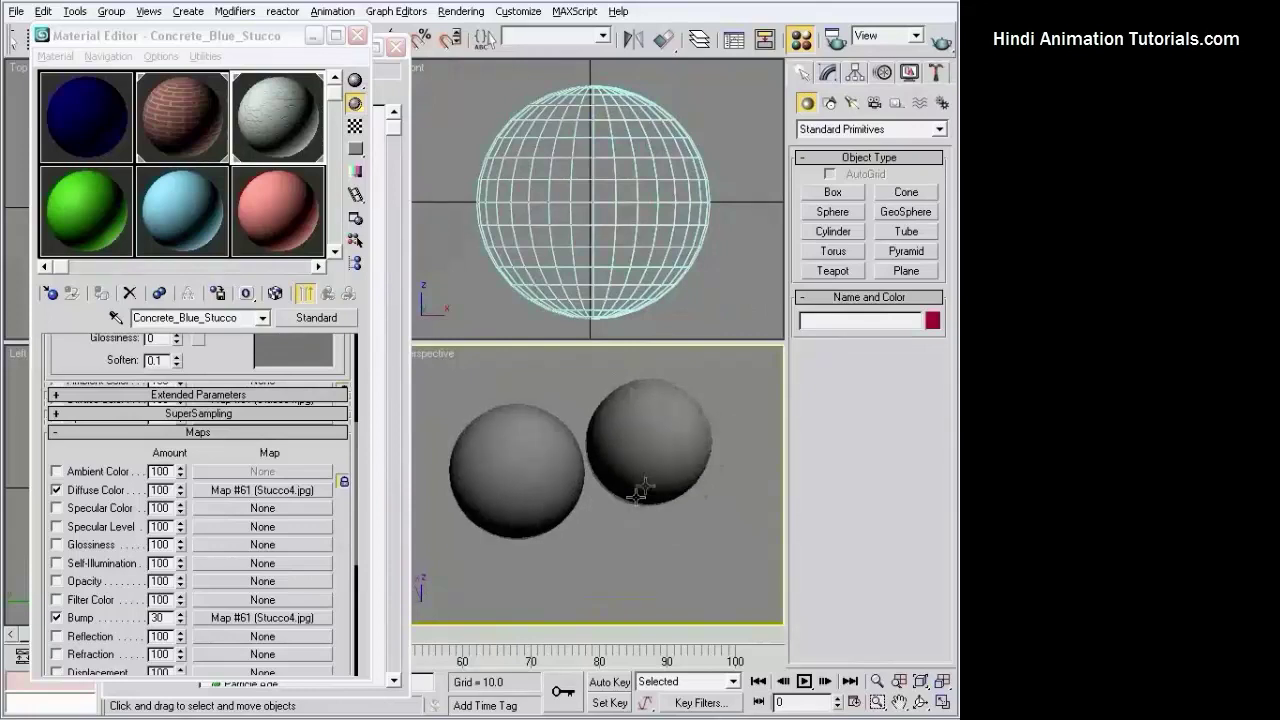
click(670, 452)
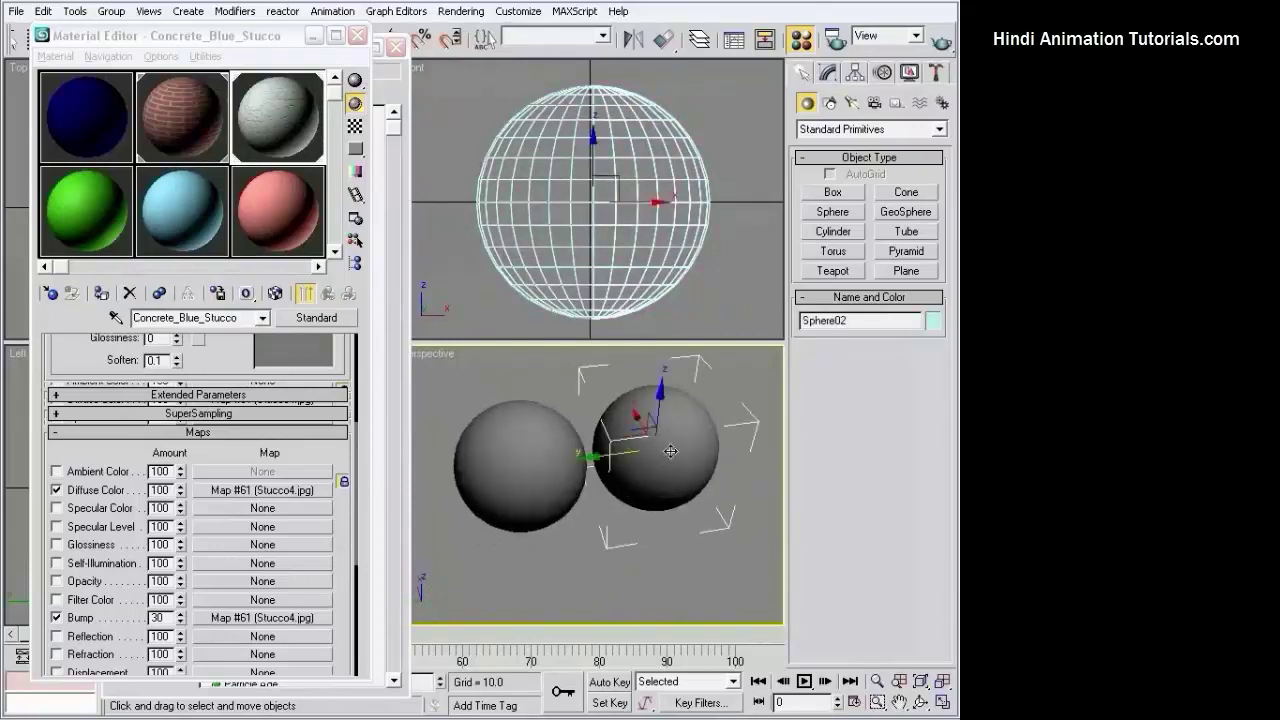
click(274, 294)
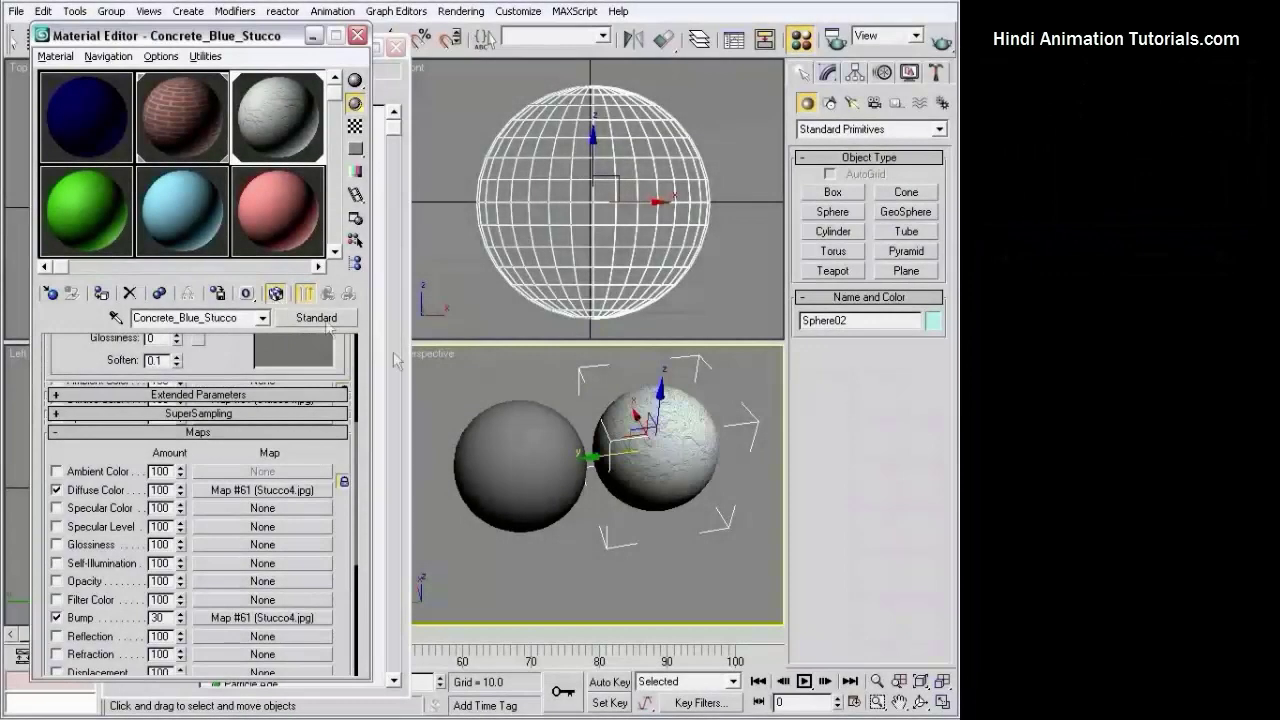
click(497, 427)
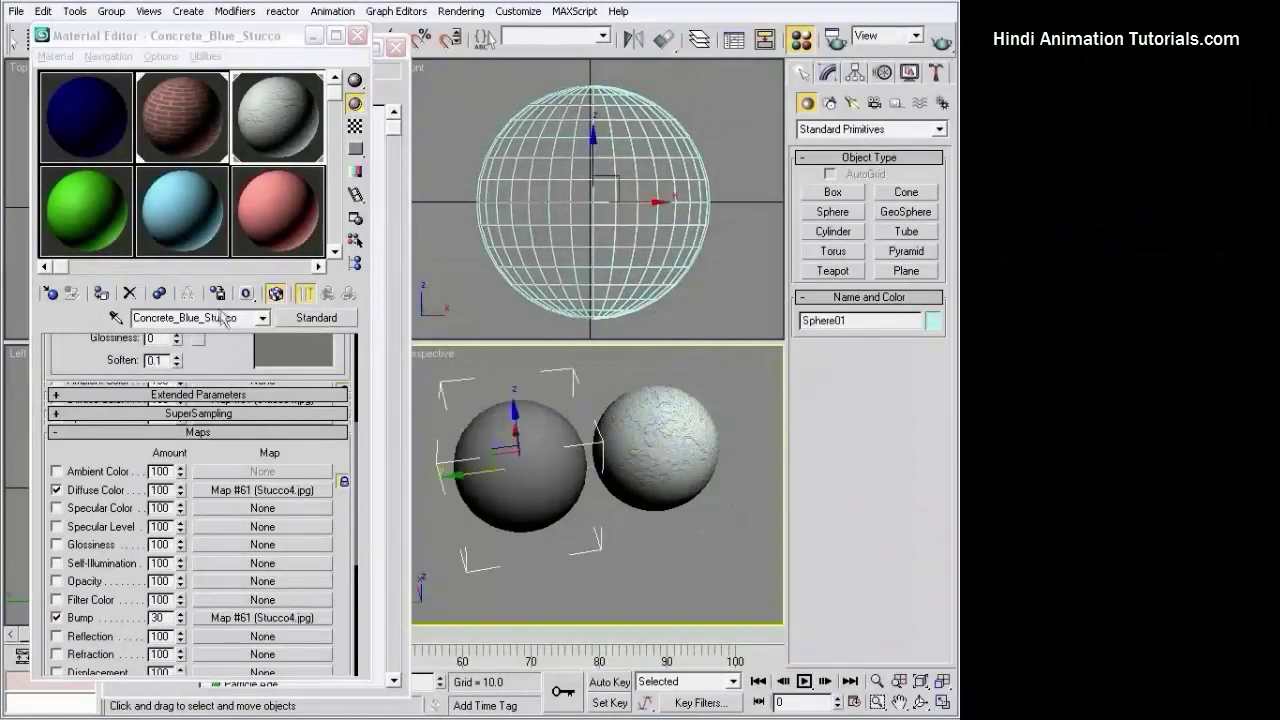
click(194, 110)
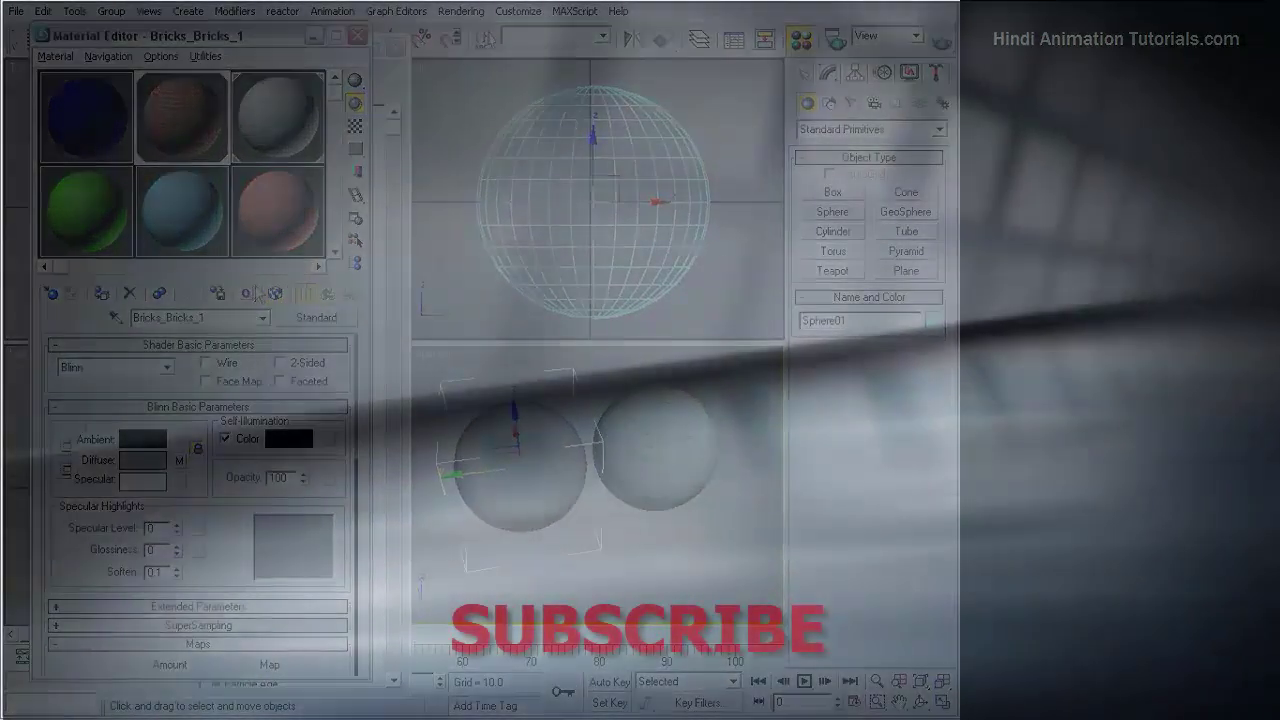